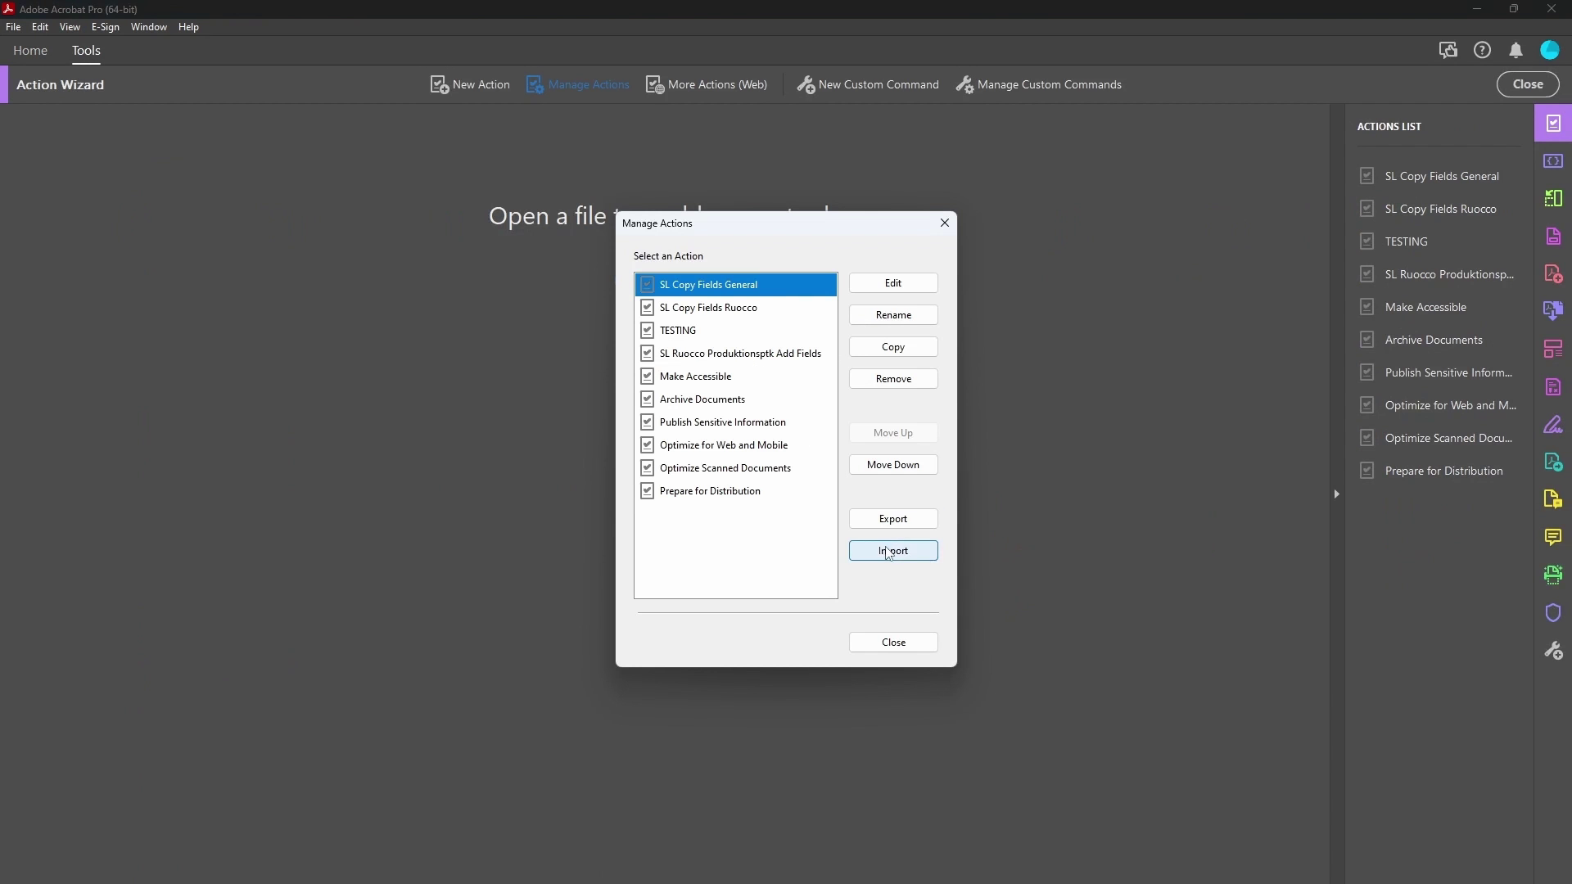
# Open the SL Copy Fields General action and set the template's Date to 21/11/2022.
pyautogui.click(891, 547)
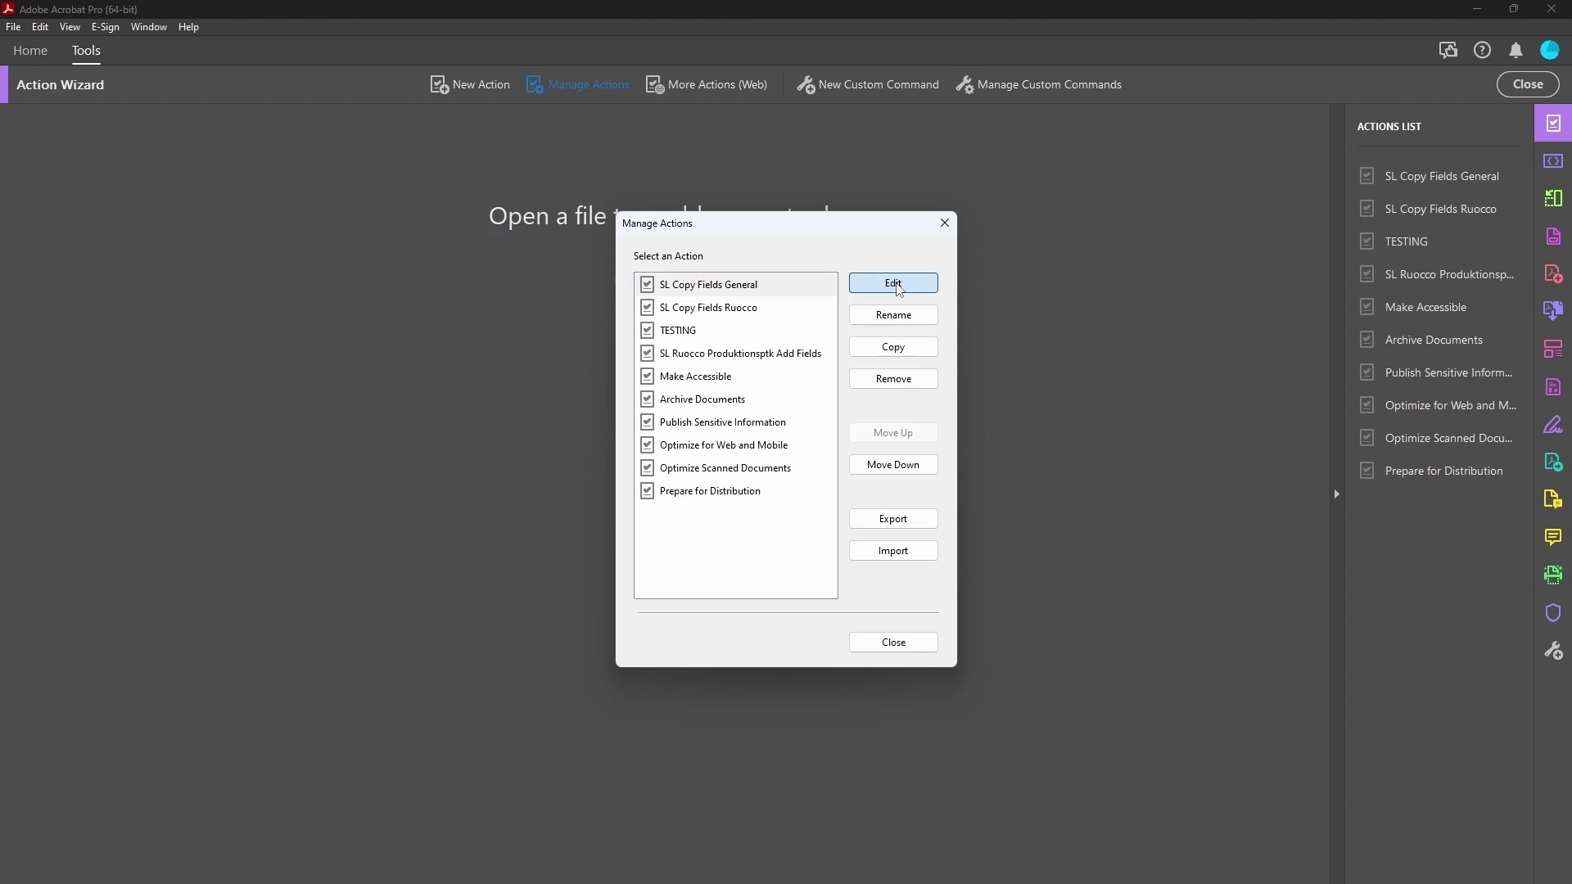
pyautogui.click(894, 283)
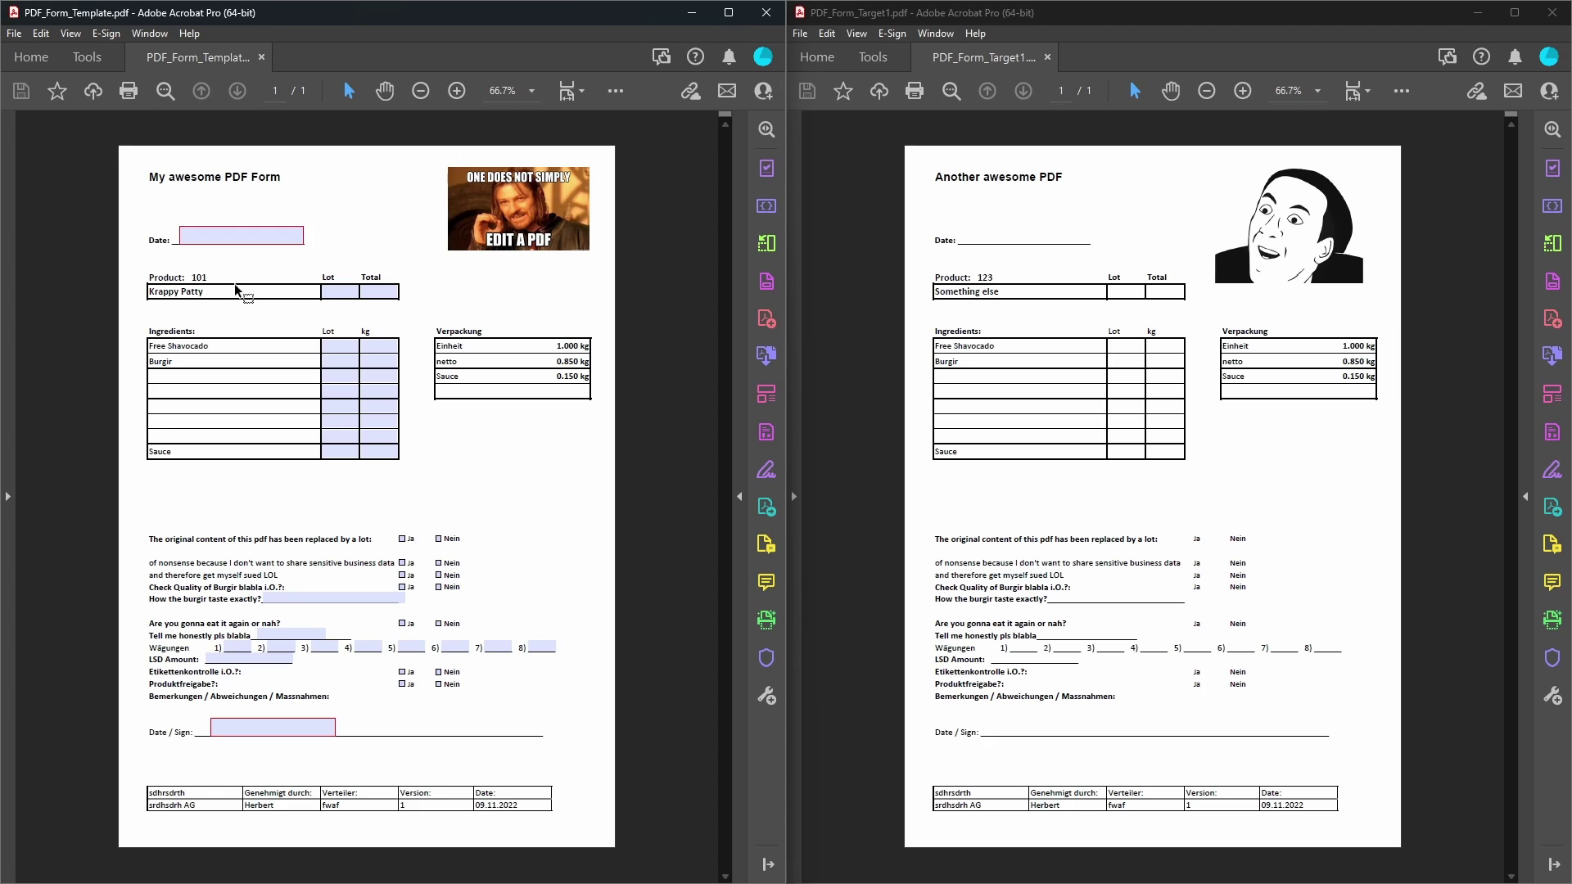
pyautogui.click(257, 236)
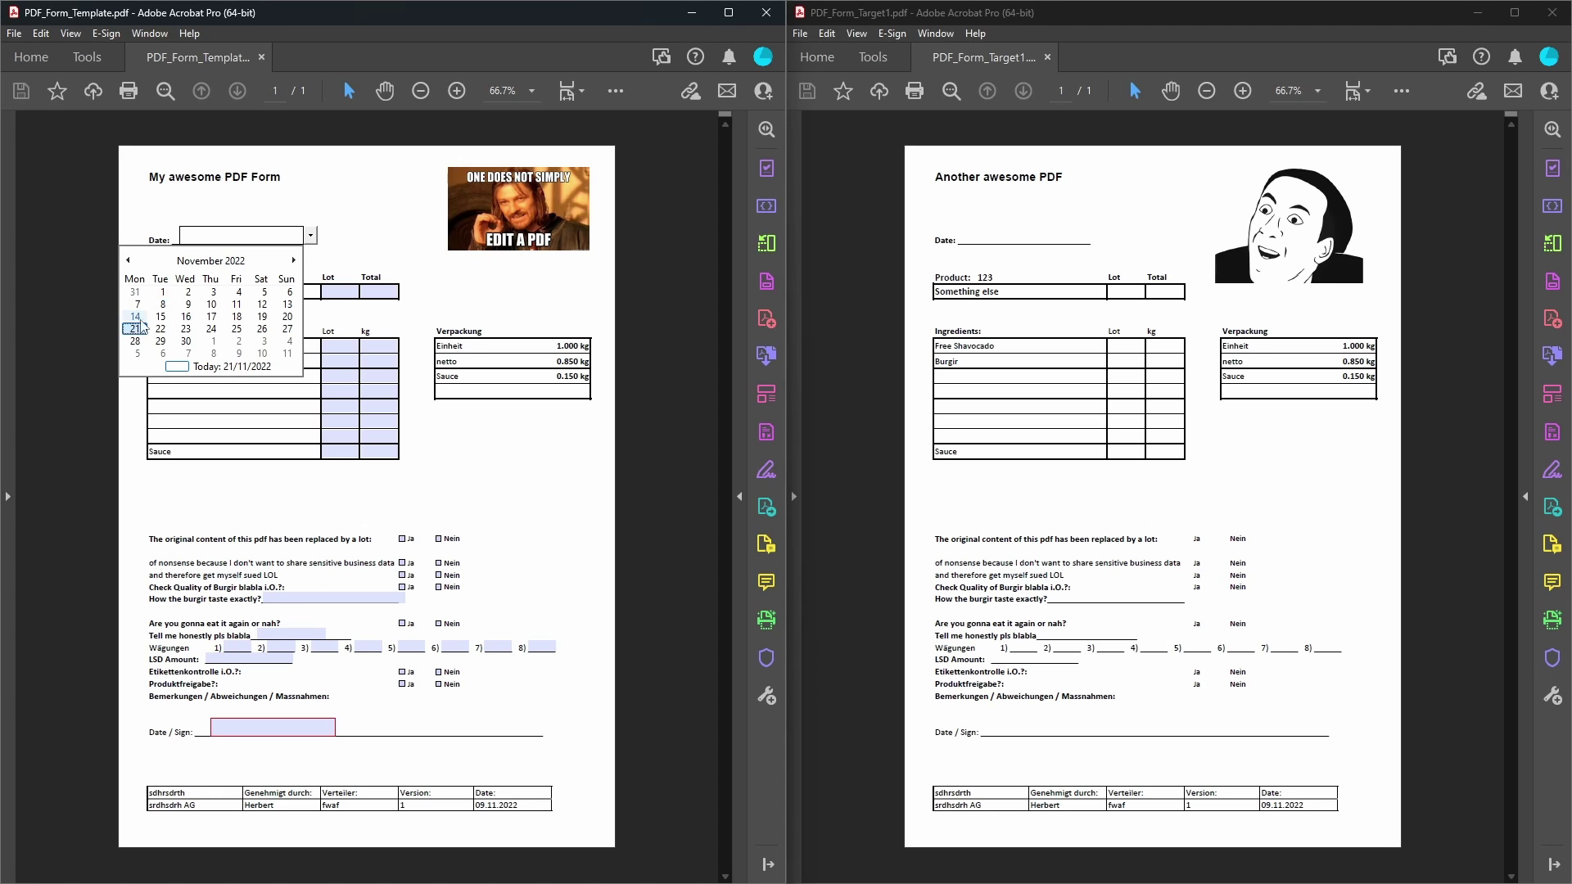
pyautogui.click(151, 318)
# Enter 123 in the Lot, Total, and Free Shavocado Lot and kg fields.
pyautogui.click(339, 292)
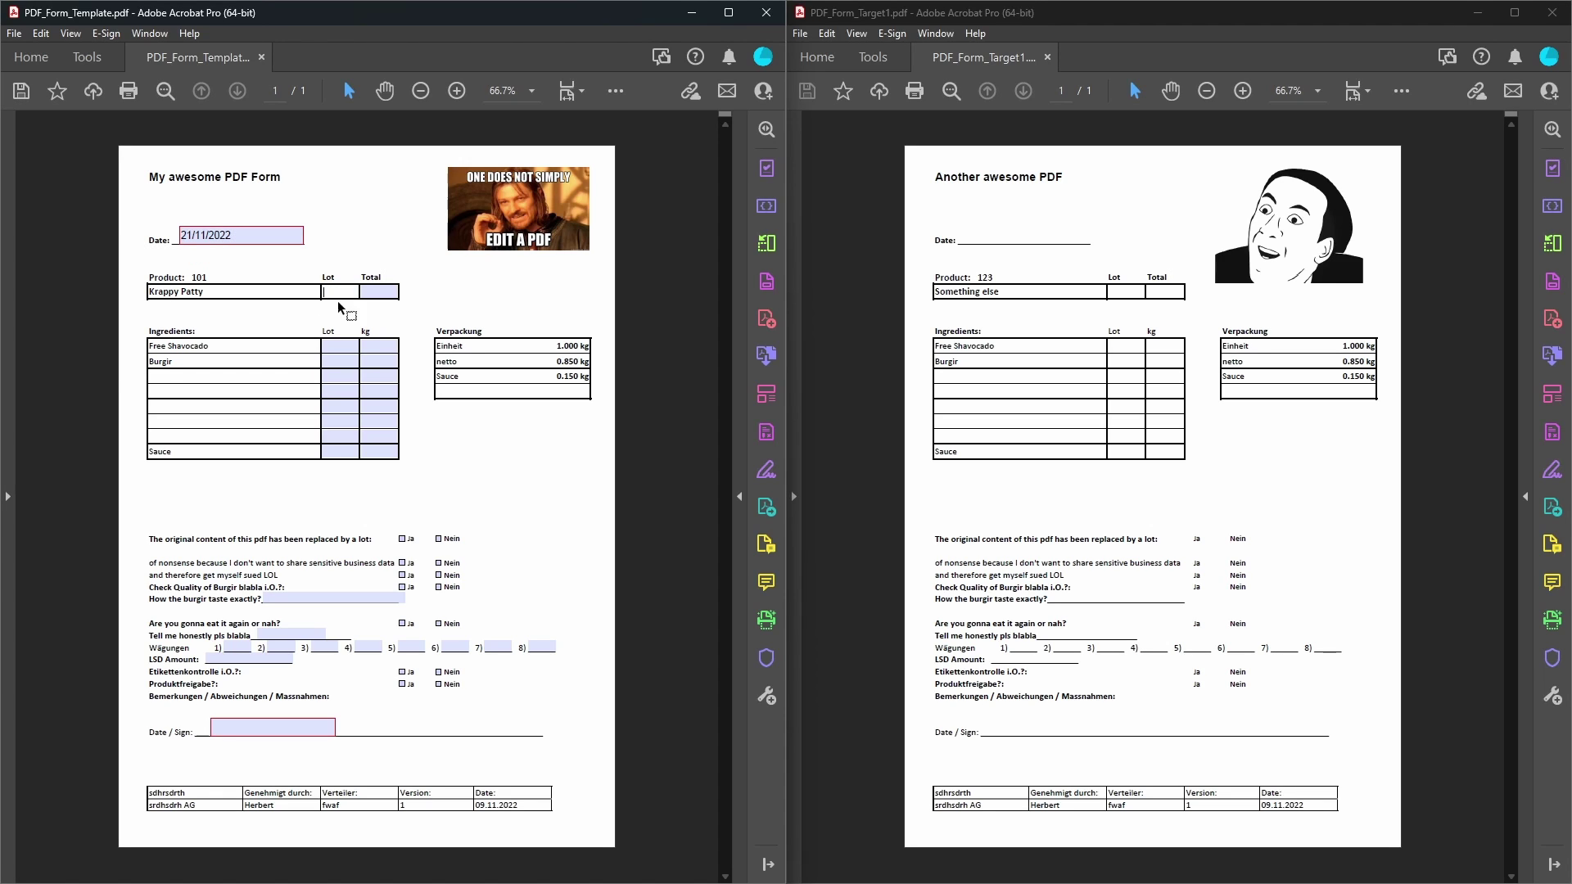
pyautogui.write('123')
pyautogui.press('Tab')
pyautogui.write('123')
pyautogui.press('Tab')
pyautogui.write('123')
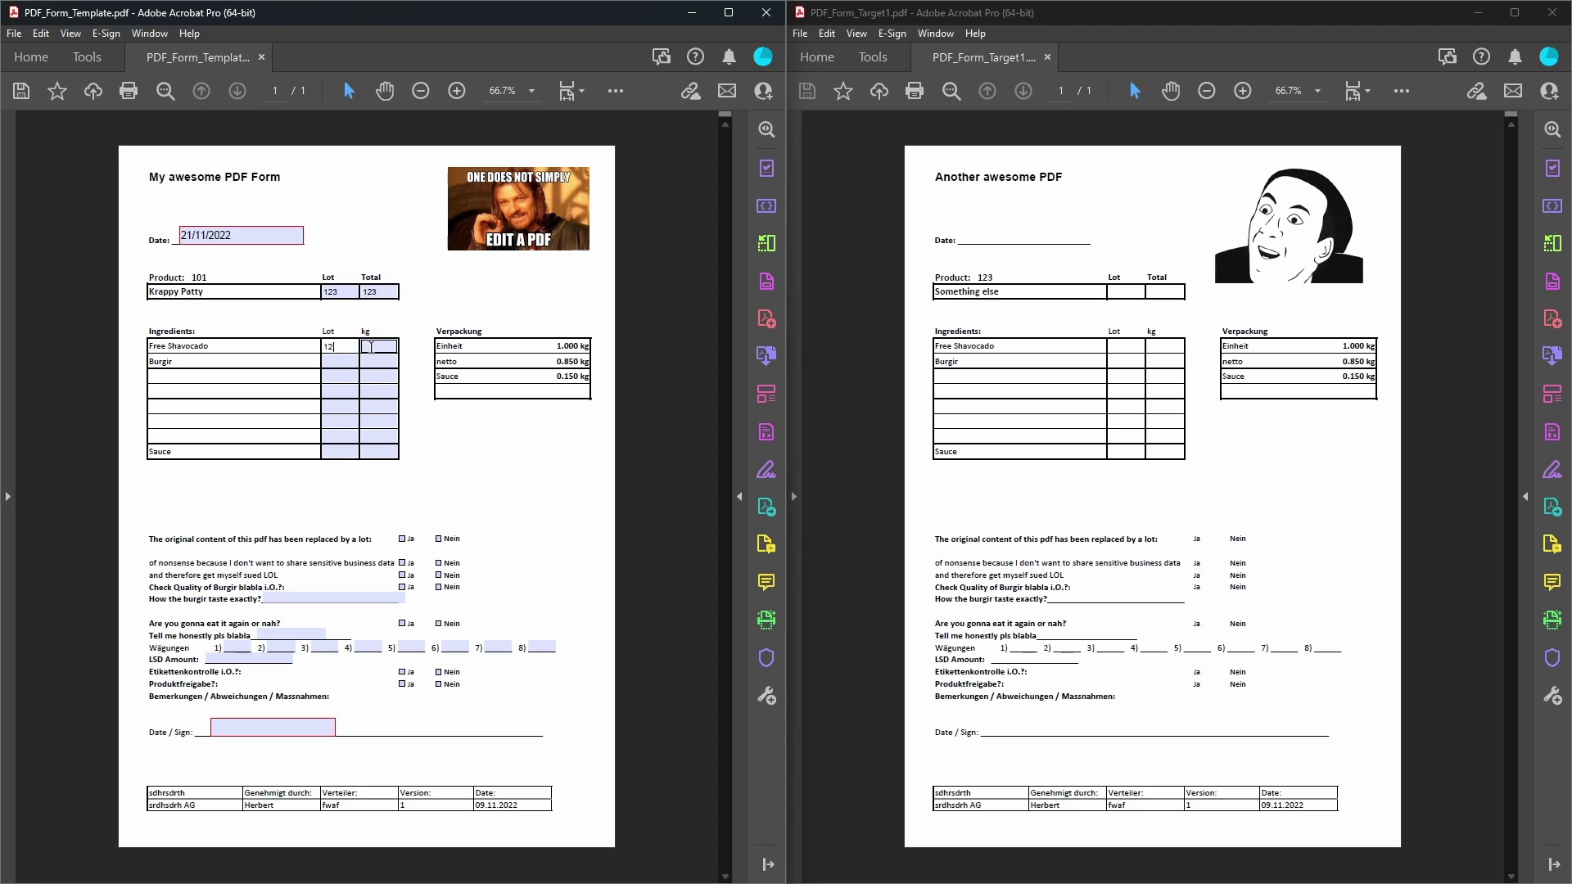
pyautogui.press('Tab')
pyautogui.write('123')
# Tick the three Ja checkboxes on the template form.
pyautogui.scroll(1, 377, 438)
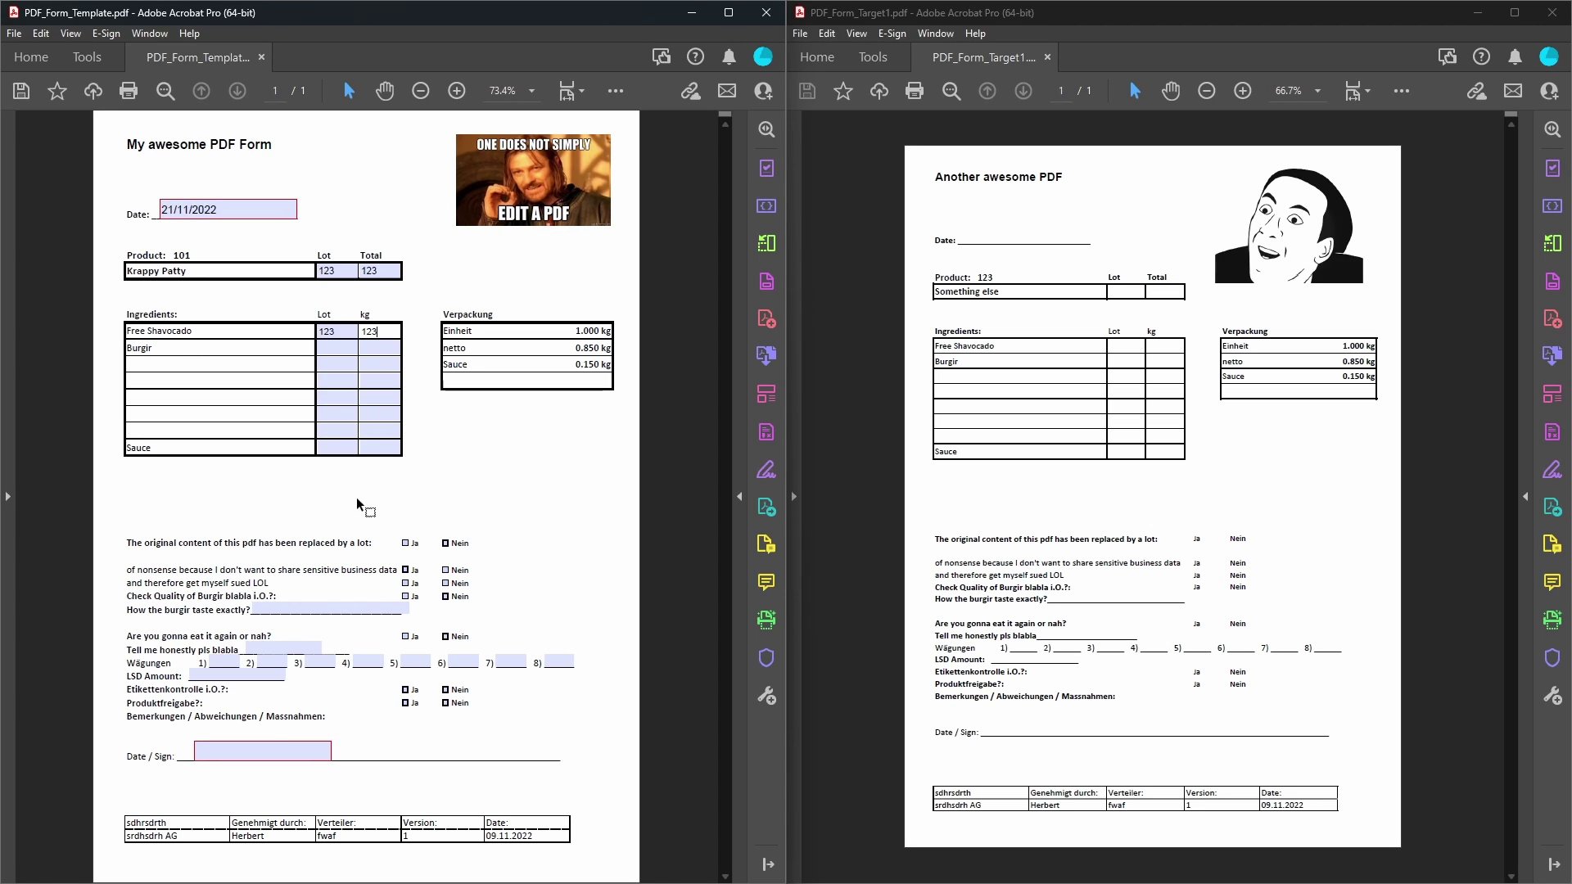
pyautogui.click(404, 543)
pyautogui.click(405, 571)
pyautogui.click(404, 583)
pyautogui.scroll(-1, 404, 573)
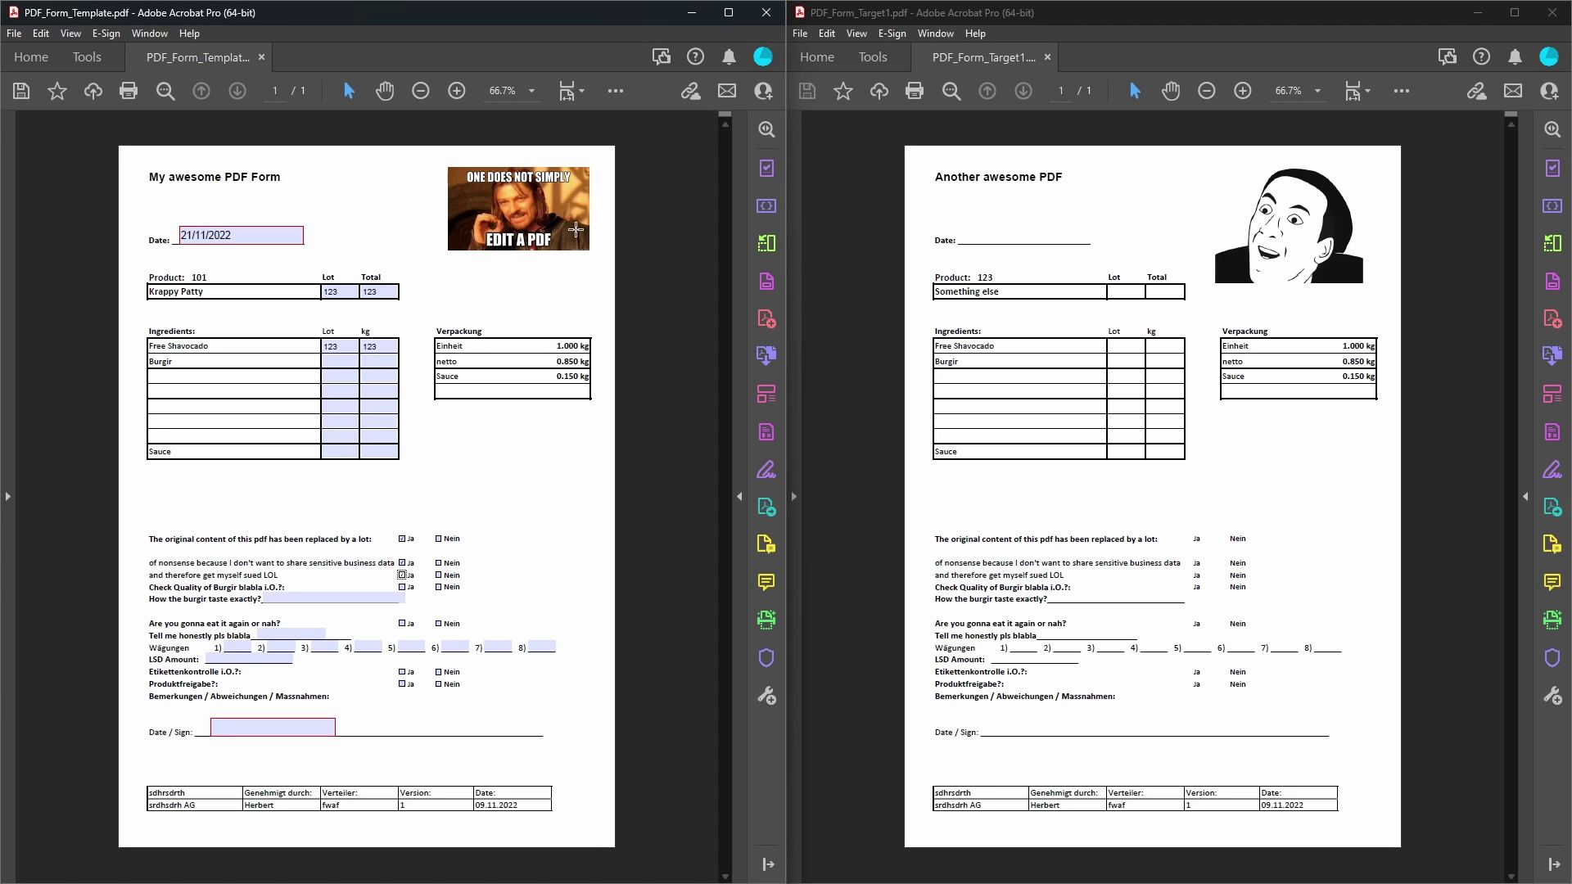
pyautogui.click(767, 281)
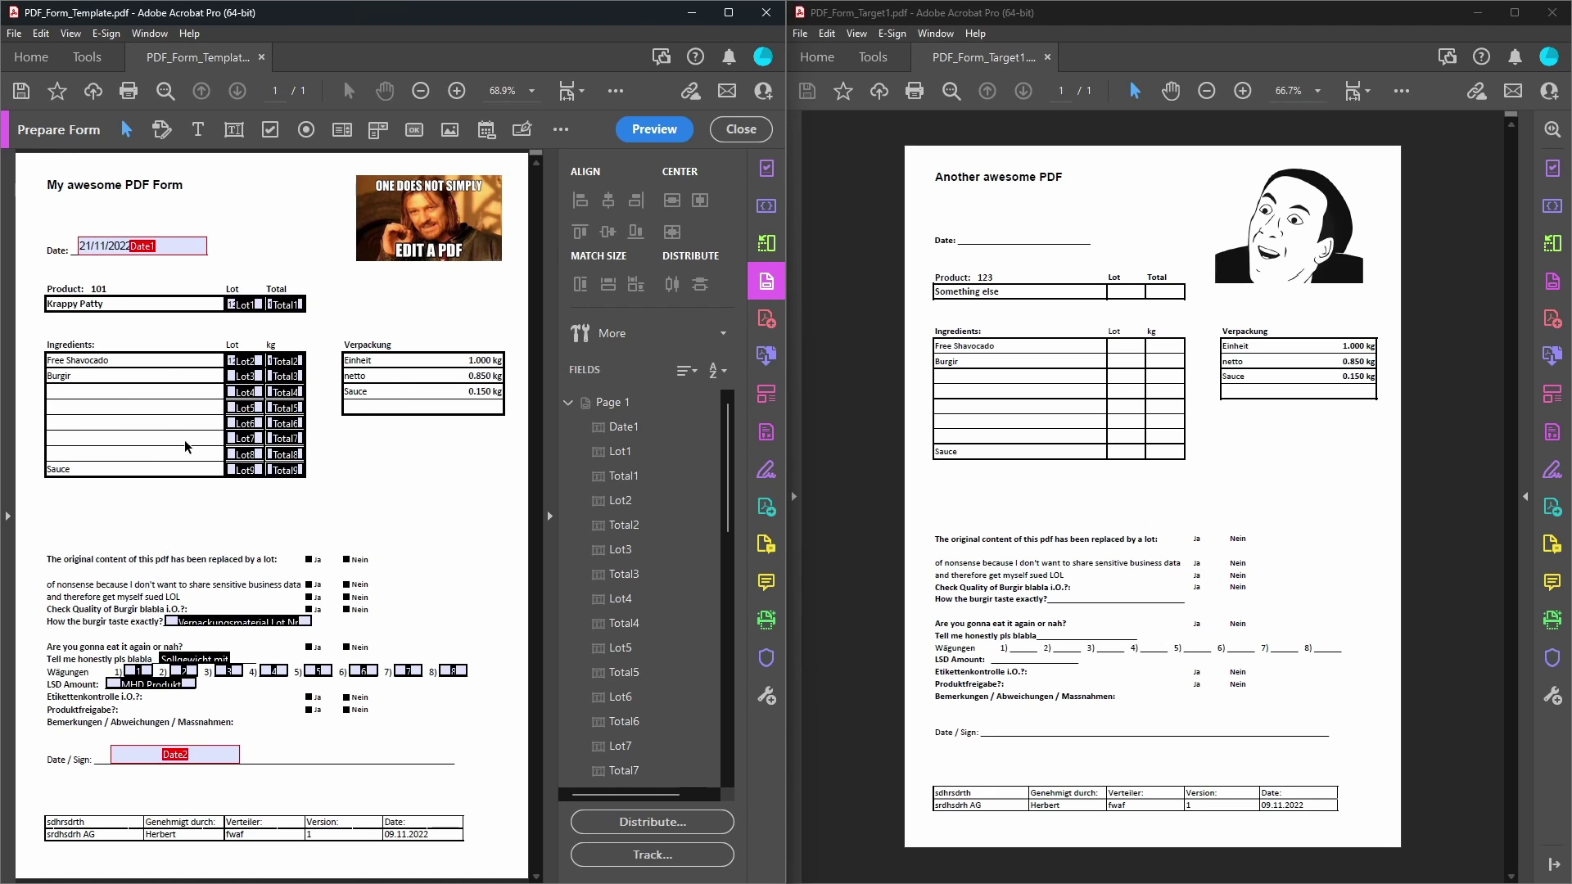
pyautogui.scroll(-1, 188, 449)
pyautogui.scroll(1, 188, 449)
pyautogui.scroll(-1, 188, 449)
pyautogui.click(159, 324)
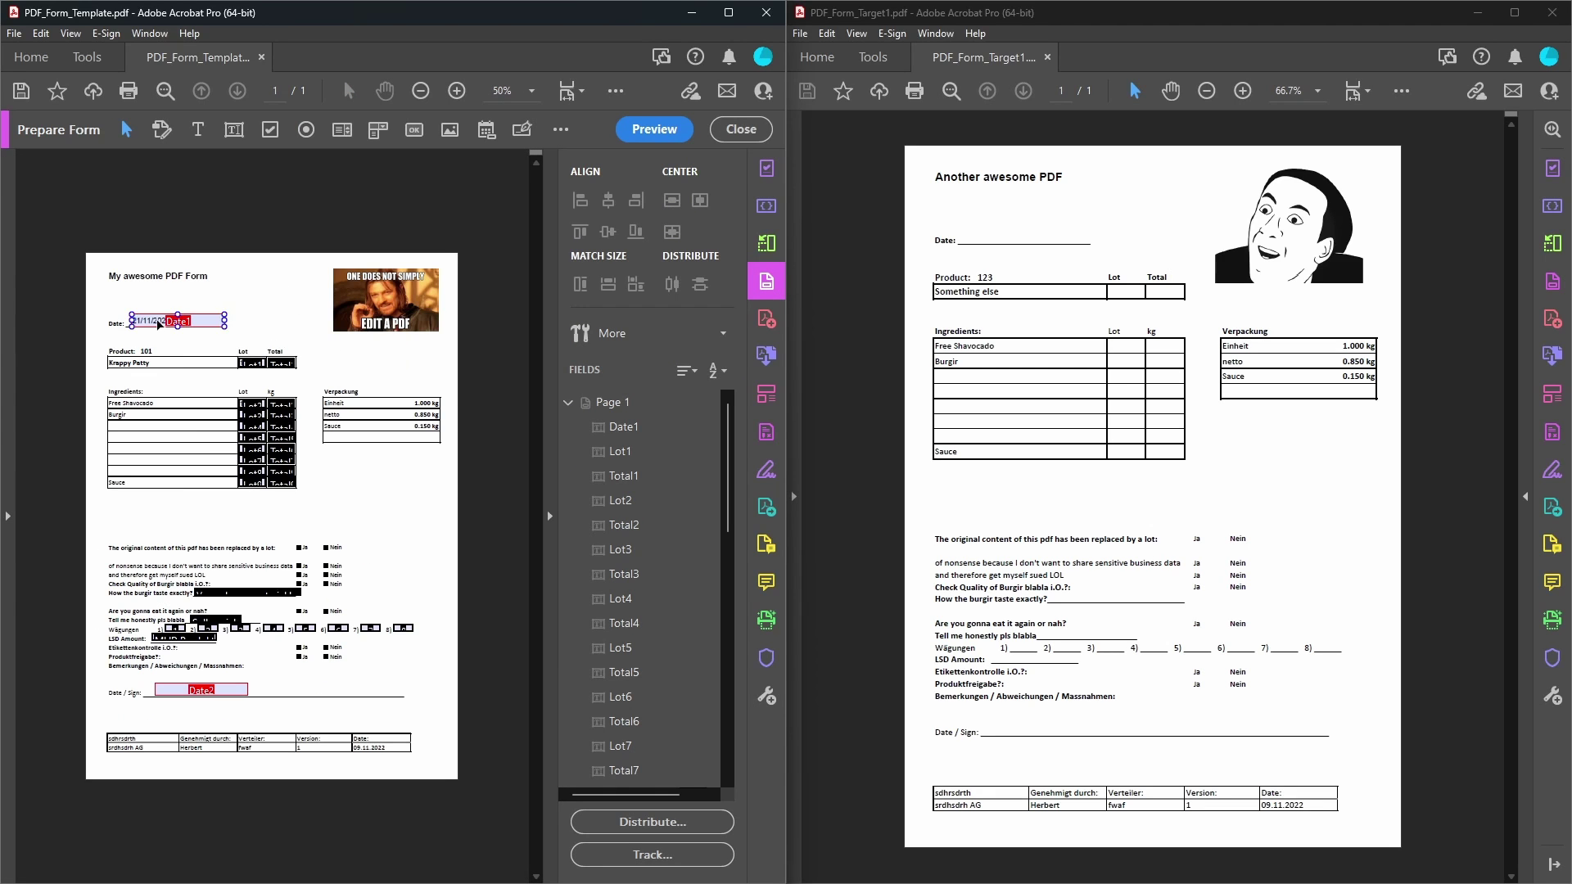
pyautogui.moveTo(115, 292); pyautogui.dragTo(435, 732)
pyautogui.scroll(4, 248, 432)
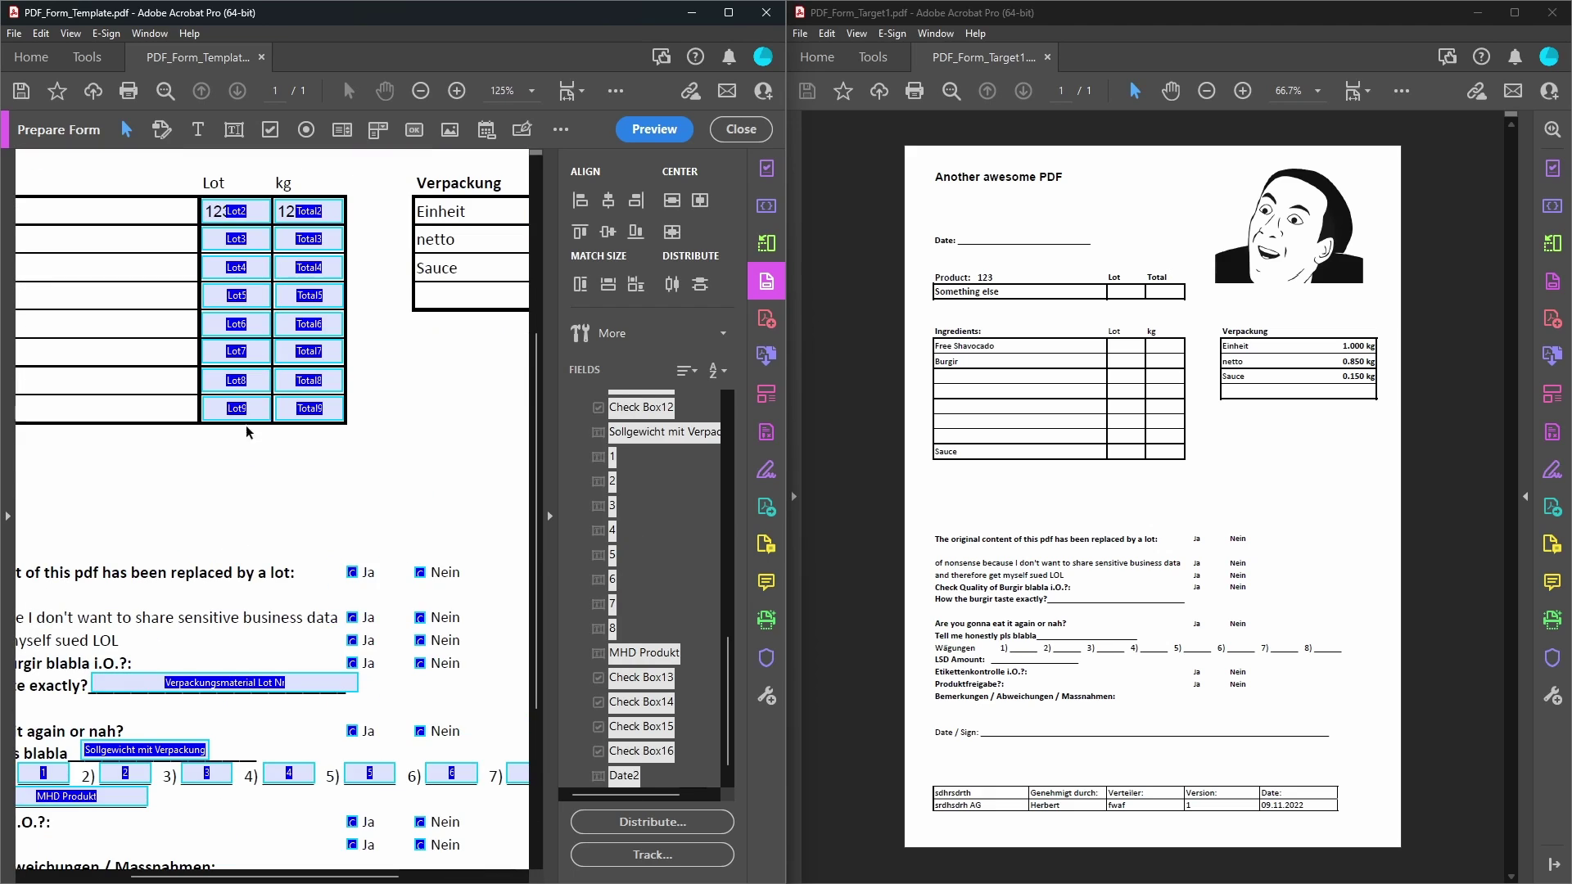
pyautogui.rightClick(238, 411)
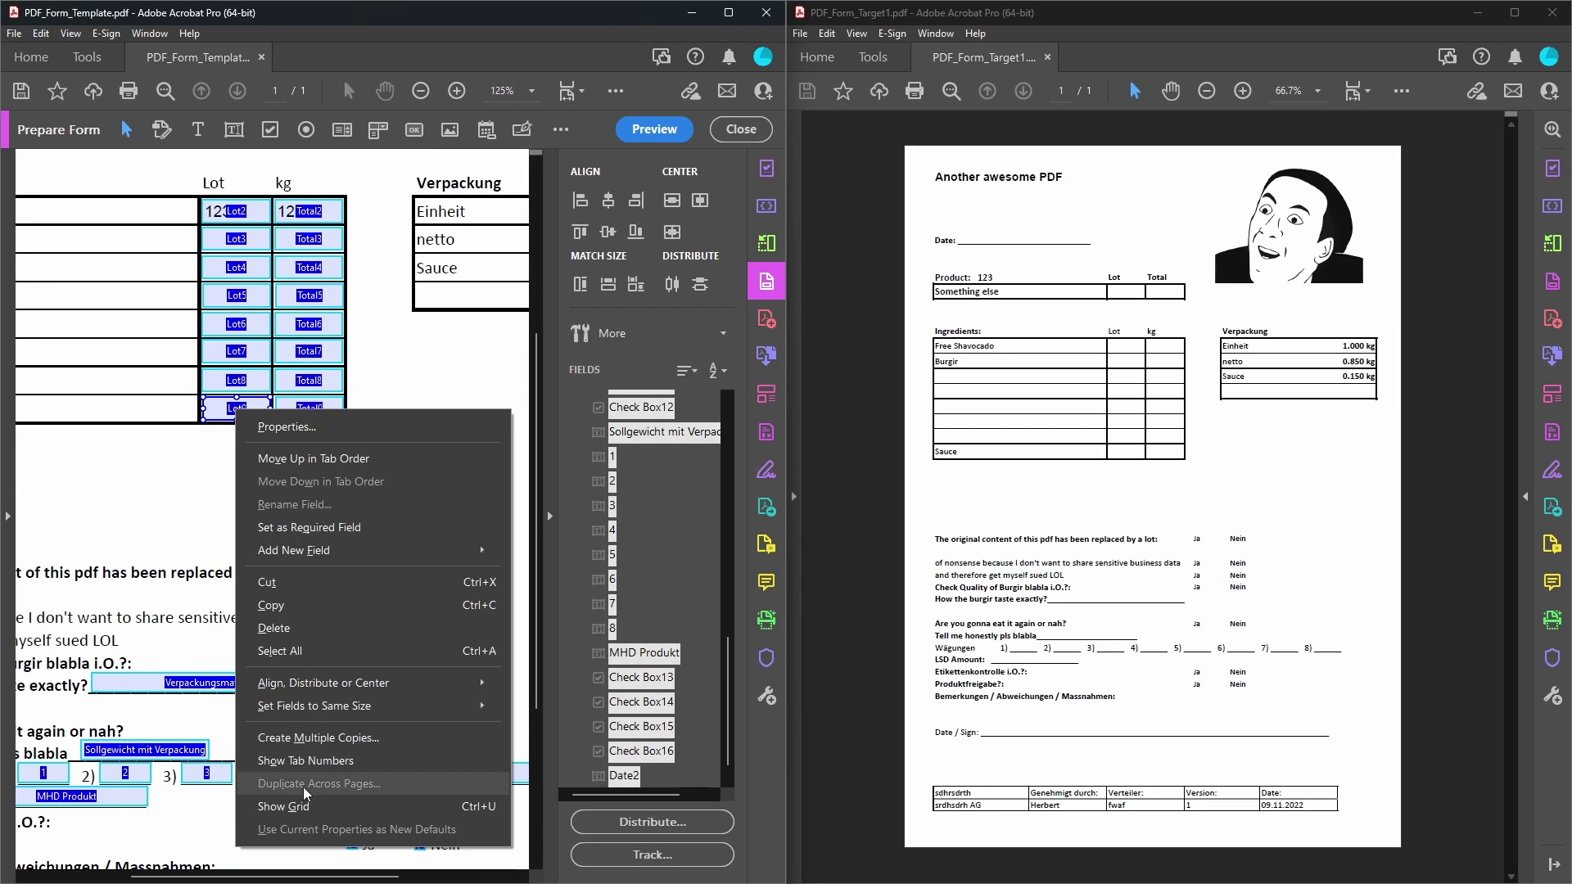
pyautogui.press('Escape')
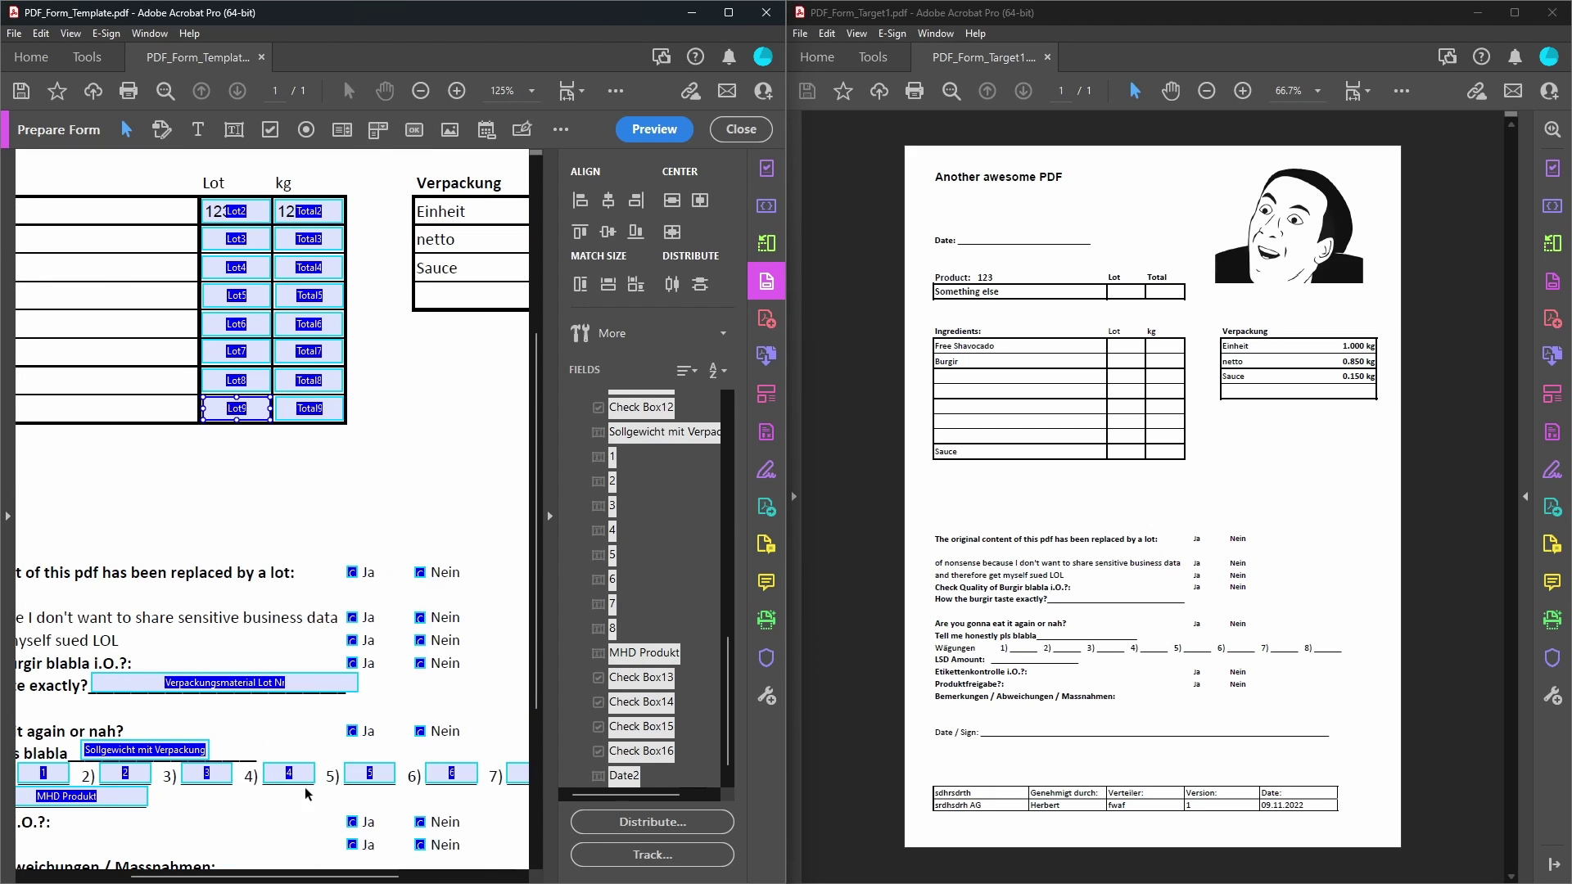
pyautogui.scroll(-4, 345, 565)
pyautogui.keyDown('ctrl'); pyautogui.click(195, 325); pyautogui.keyUp('ctrl')
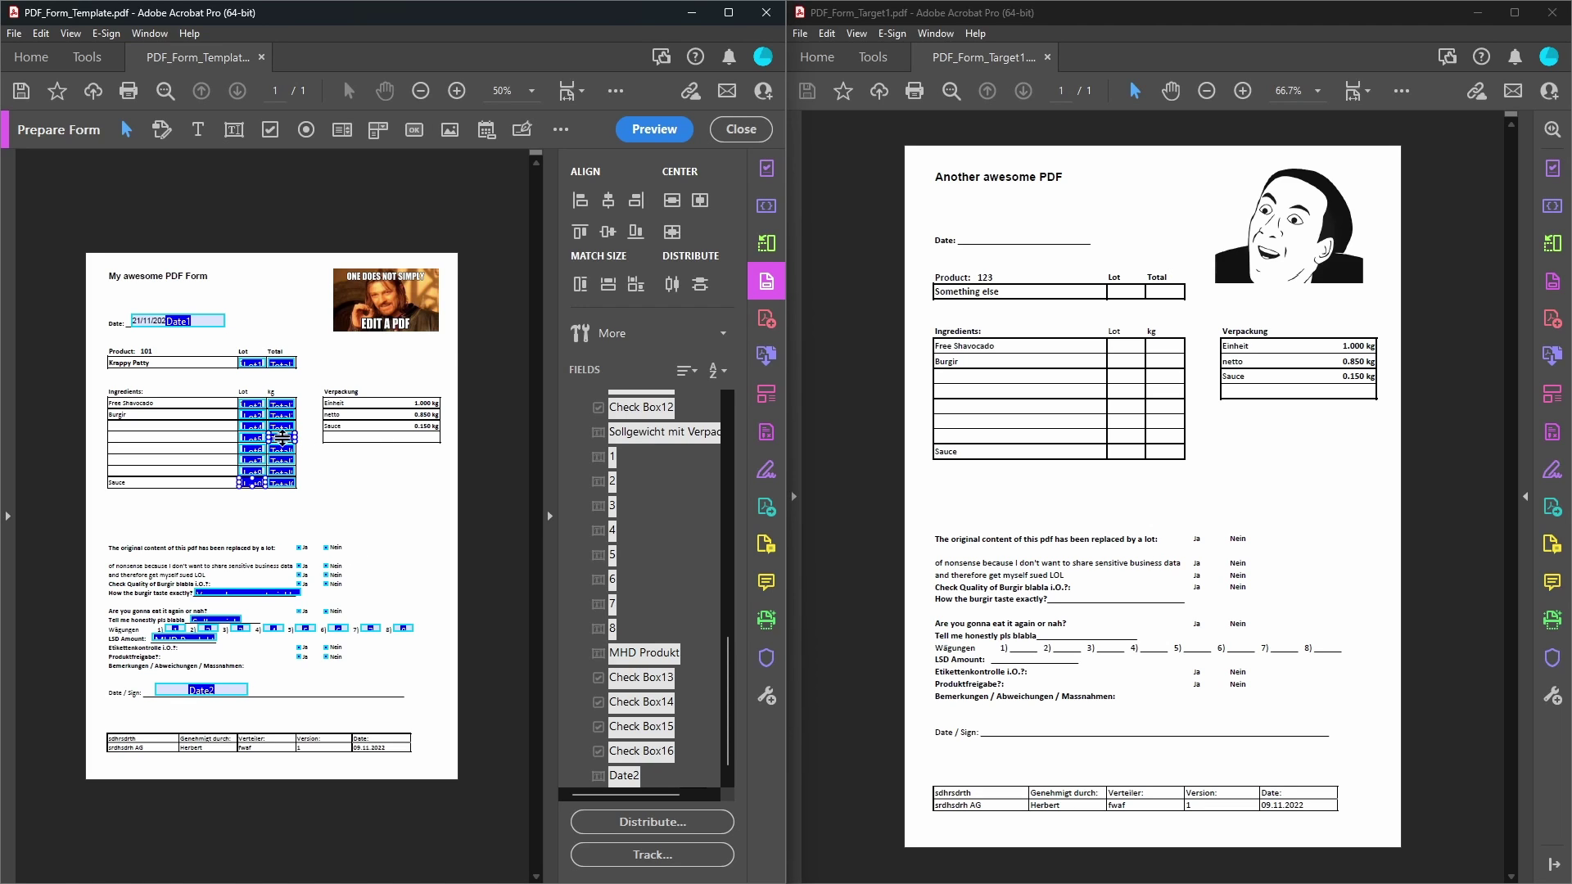
pyautogui.scroll(2, 246, 344)
pyautogui.rightClick(178, 256)
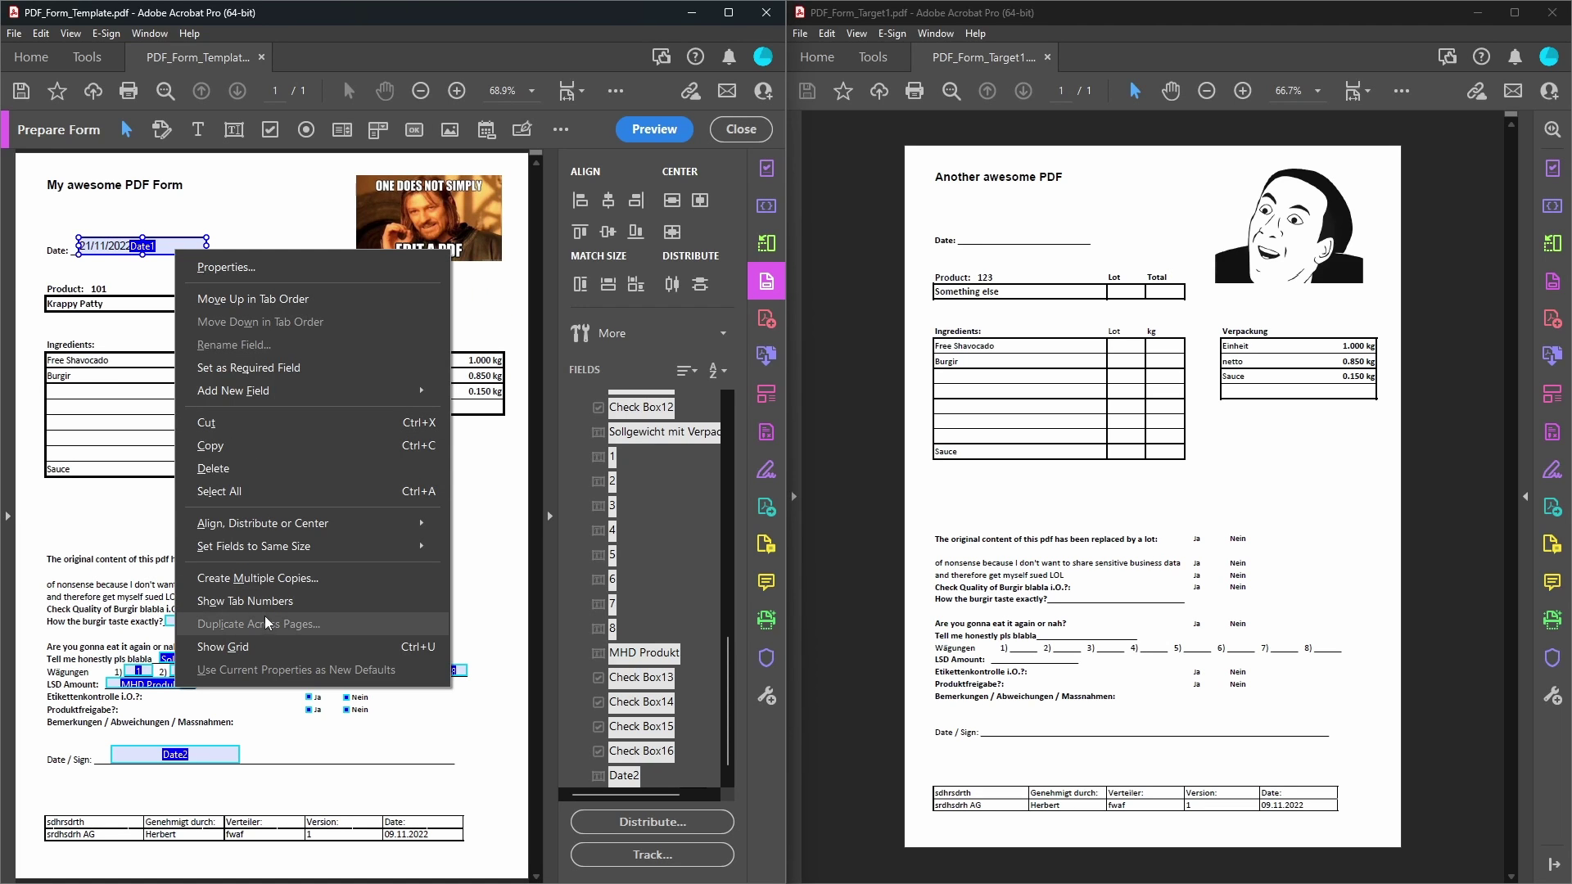
pyautogui.press('Escape')
pyautogui.click(741, 129)
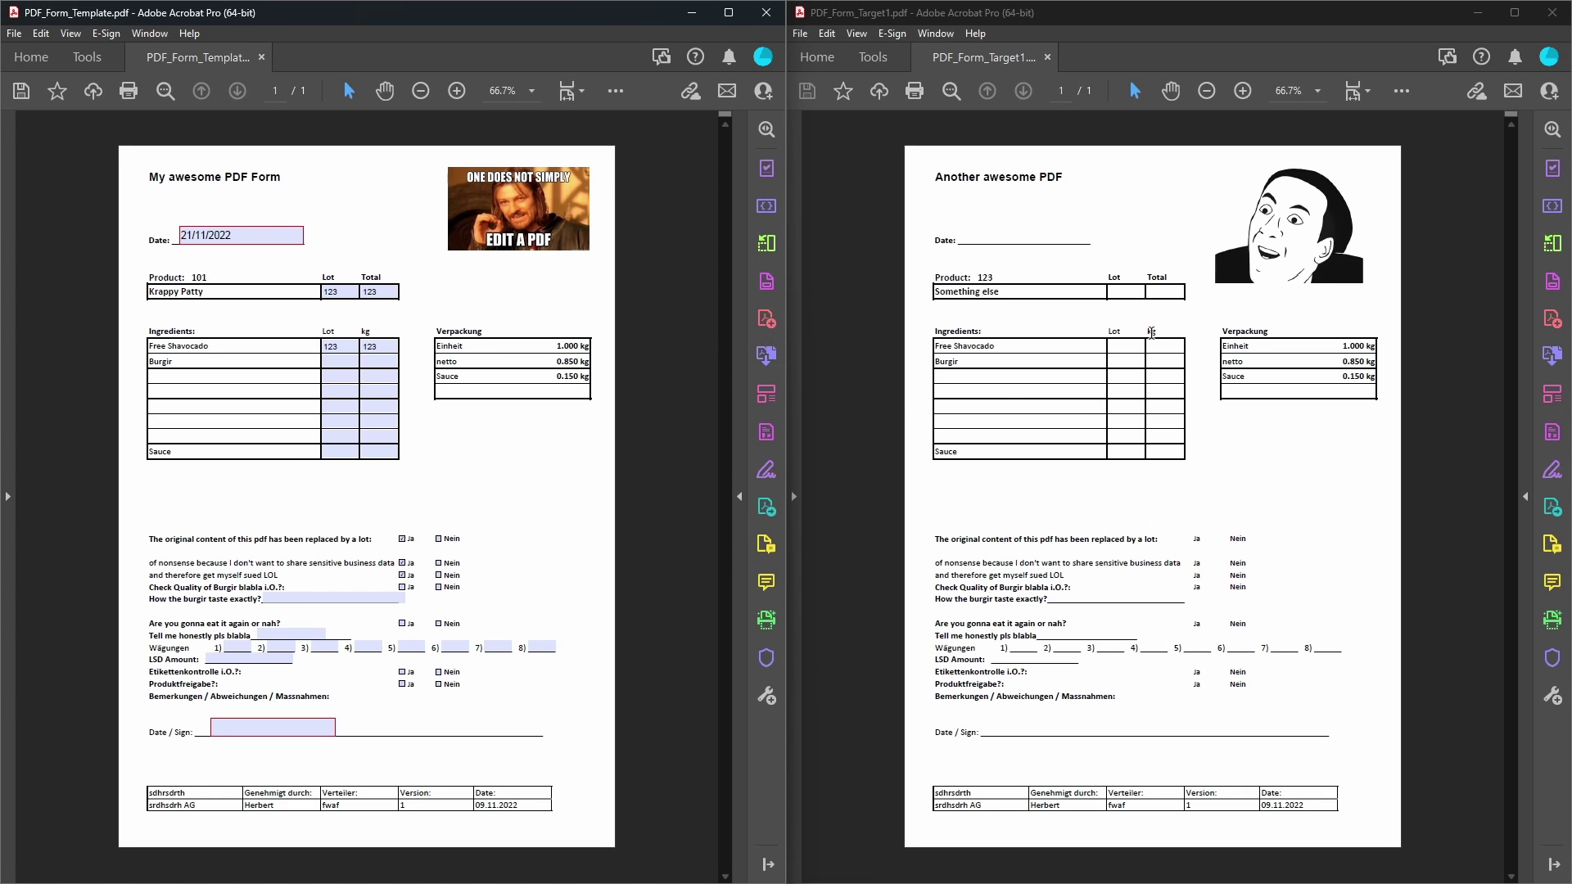
# Launch the Action Wizard from the Customize section of the Tools collection.
pyautogui.click(970, 544)
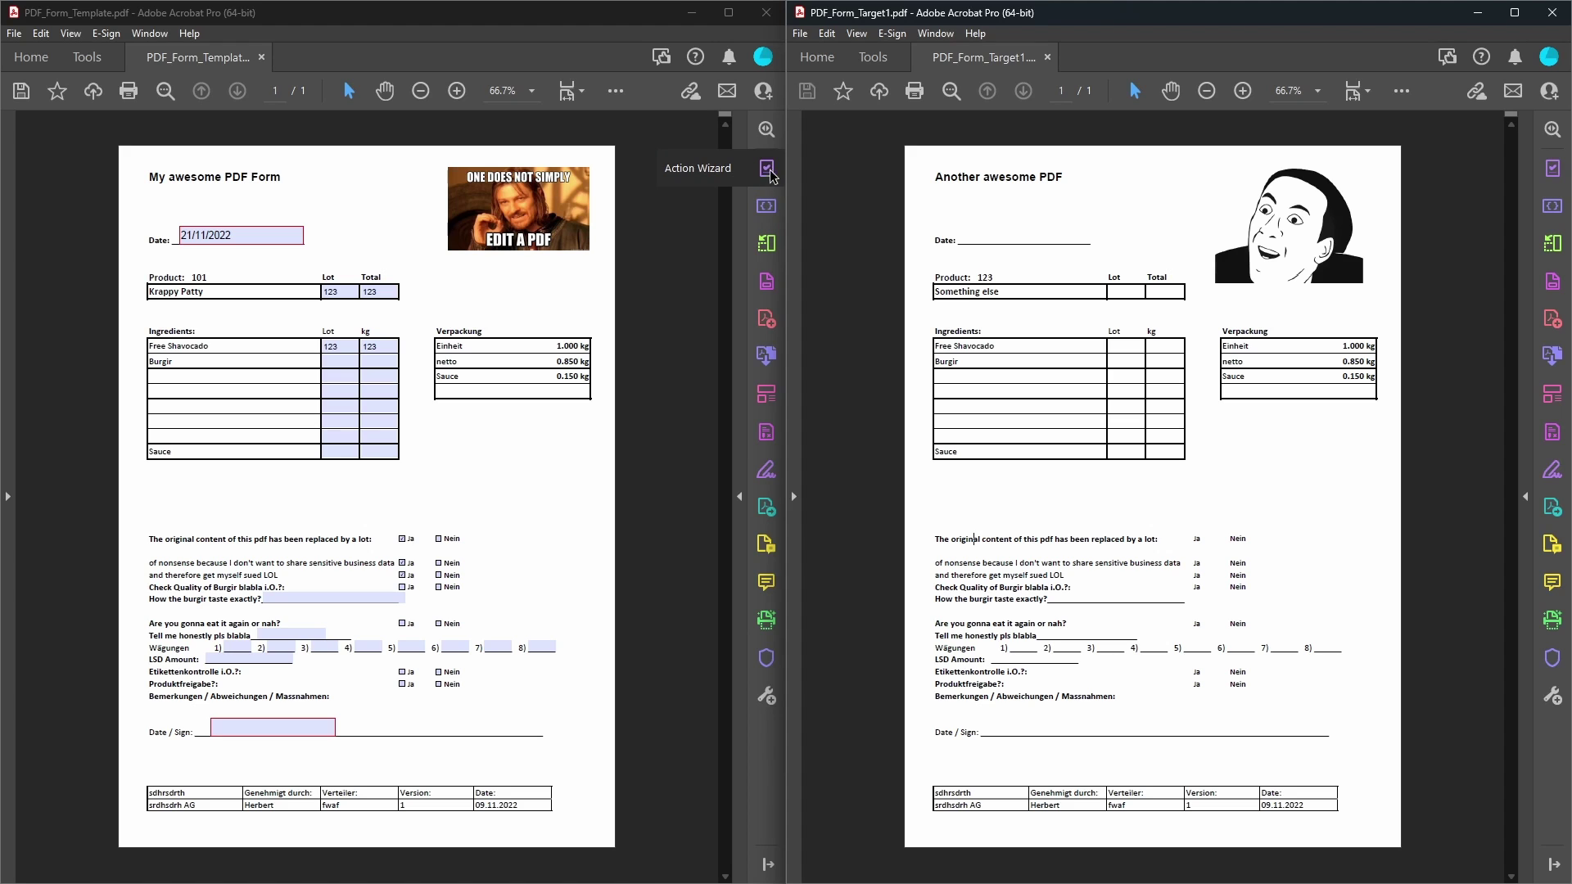
pyautogui.click(92, 59)
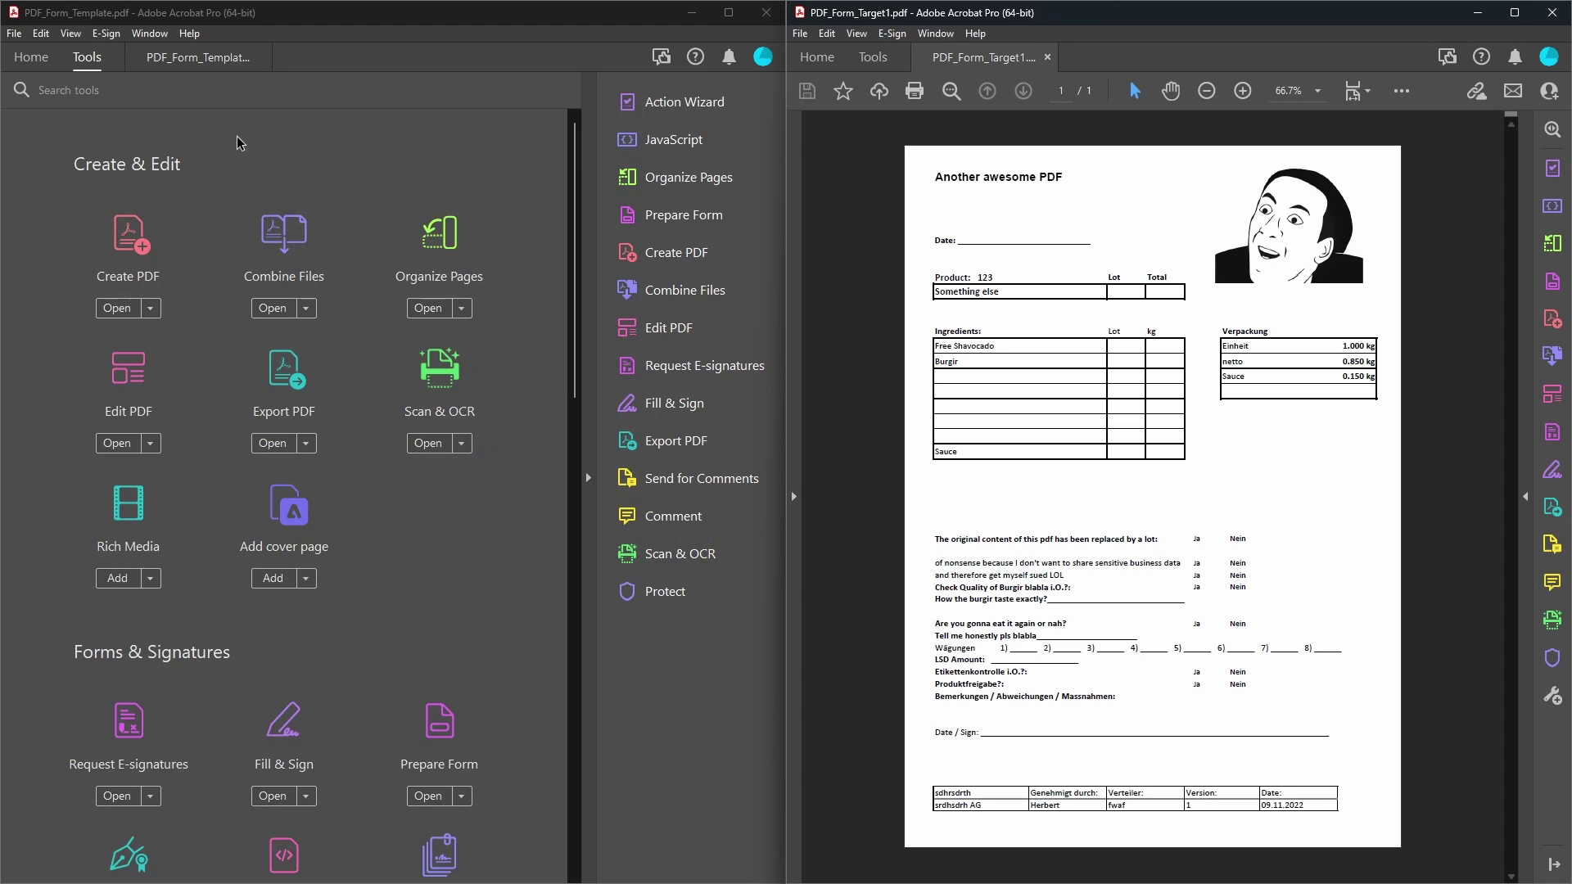
pyautogui.moveTo(579, 154); pyautogui.dragTo(552, 622)
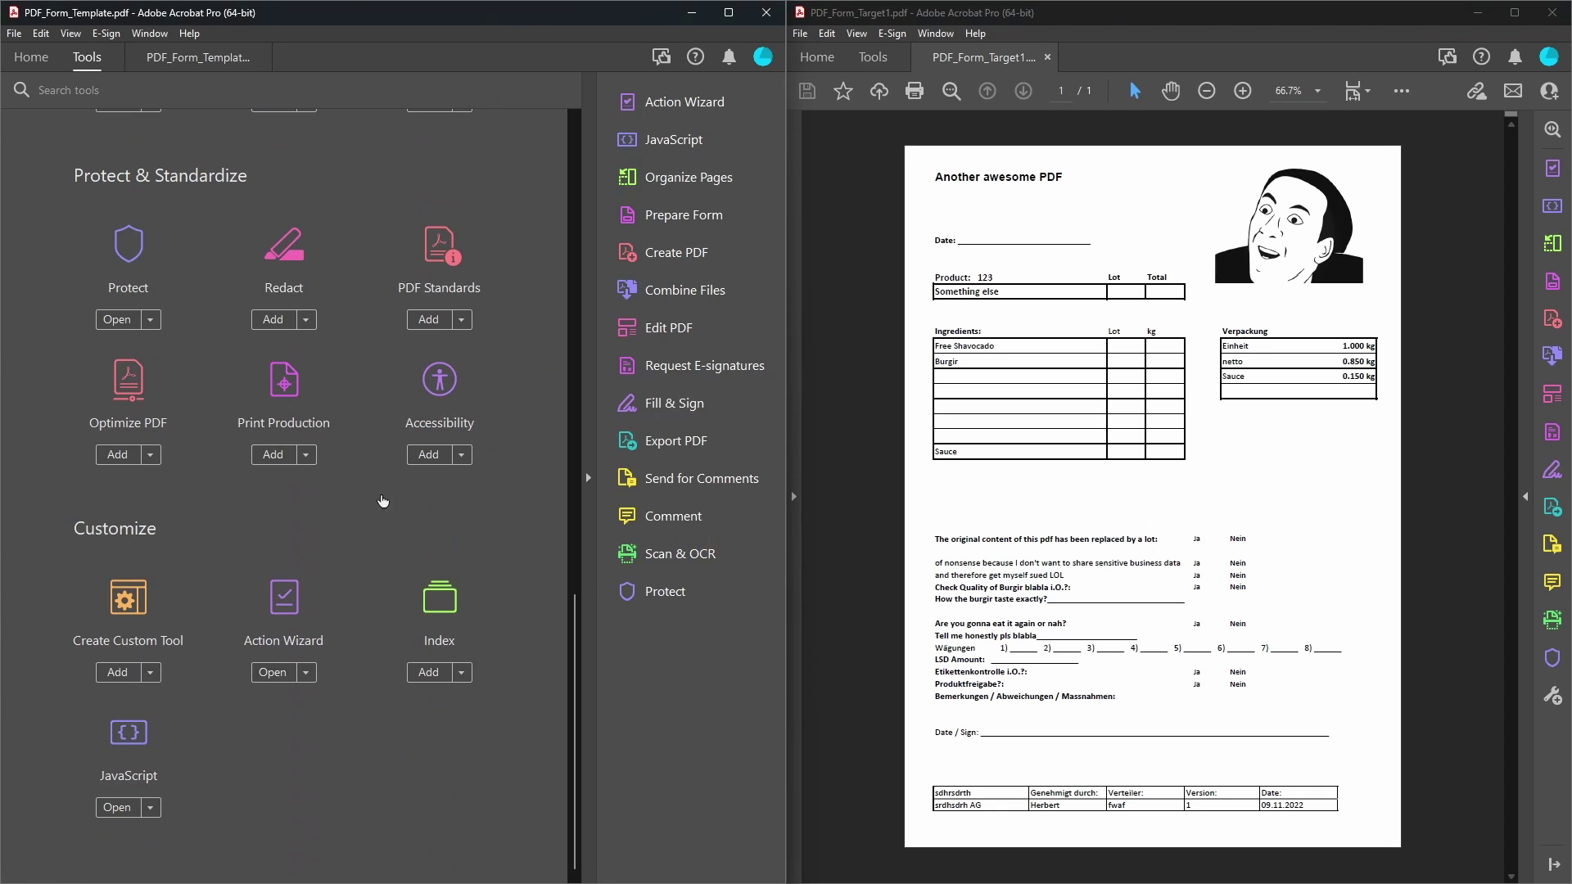
pyautogui.click(685, 103)
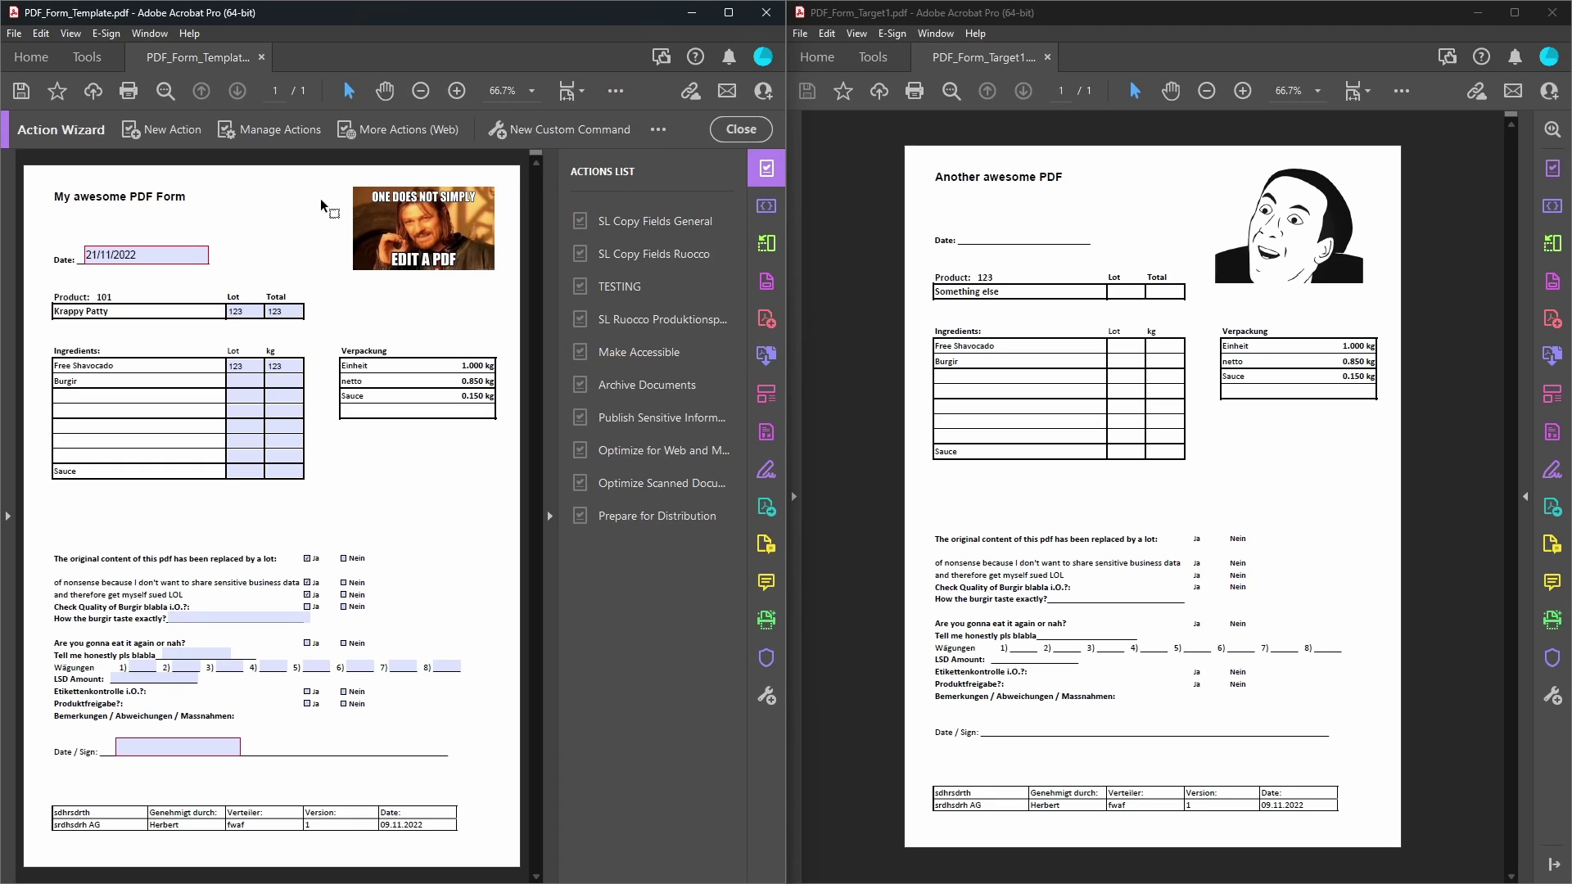
# Open Manage Actions and shift the dialog toward the left of the screen.
pyautogui.click(269, 136)
pyautogui.moveTo(296, 234); pyautogui.dragTo(241, 235)
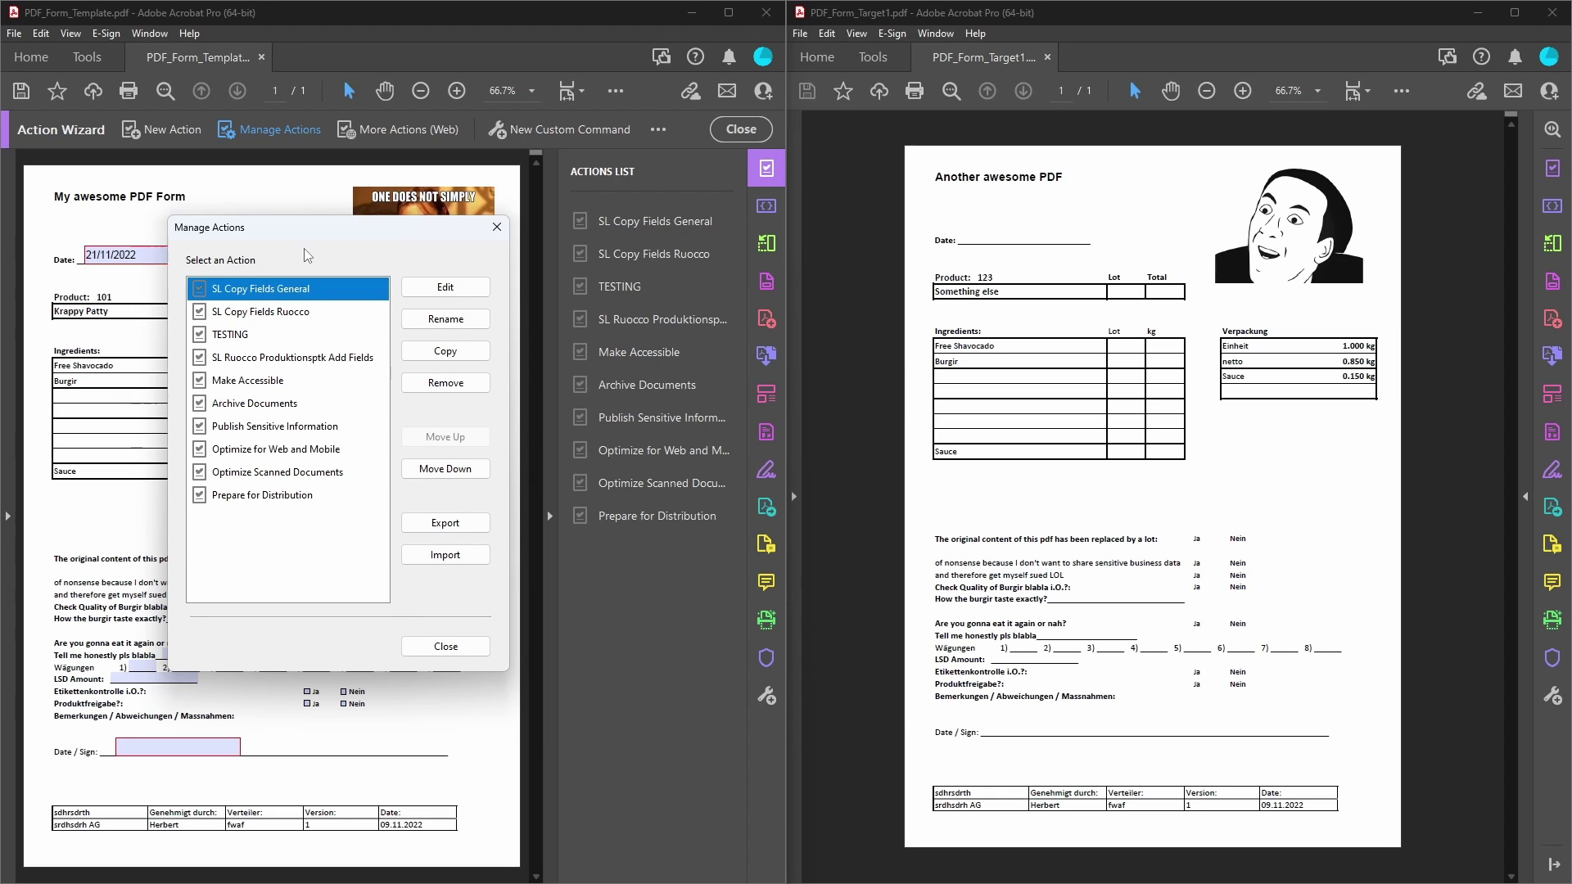
pyautogui.moveTo(303, 234); pyautogui.dragTo(291, 235)
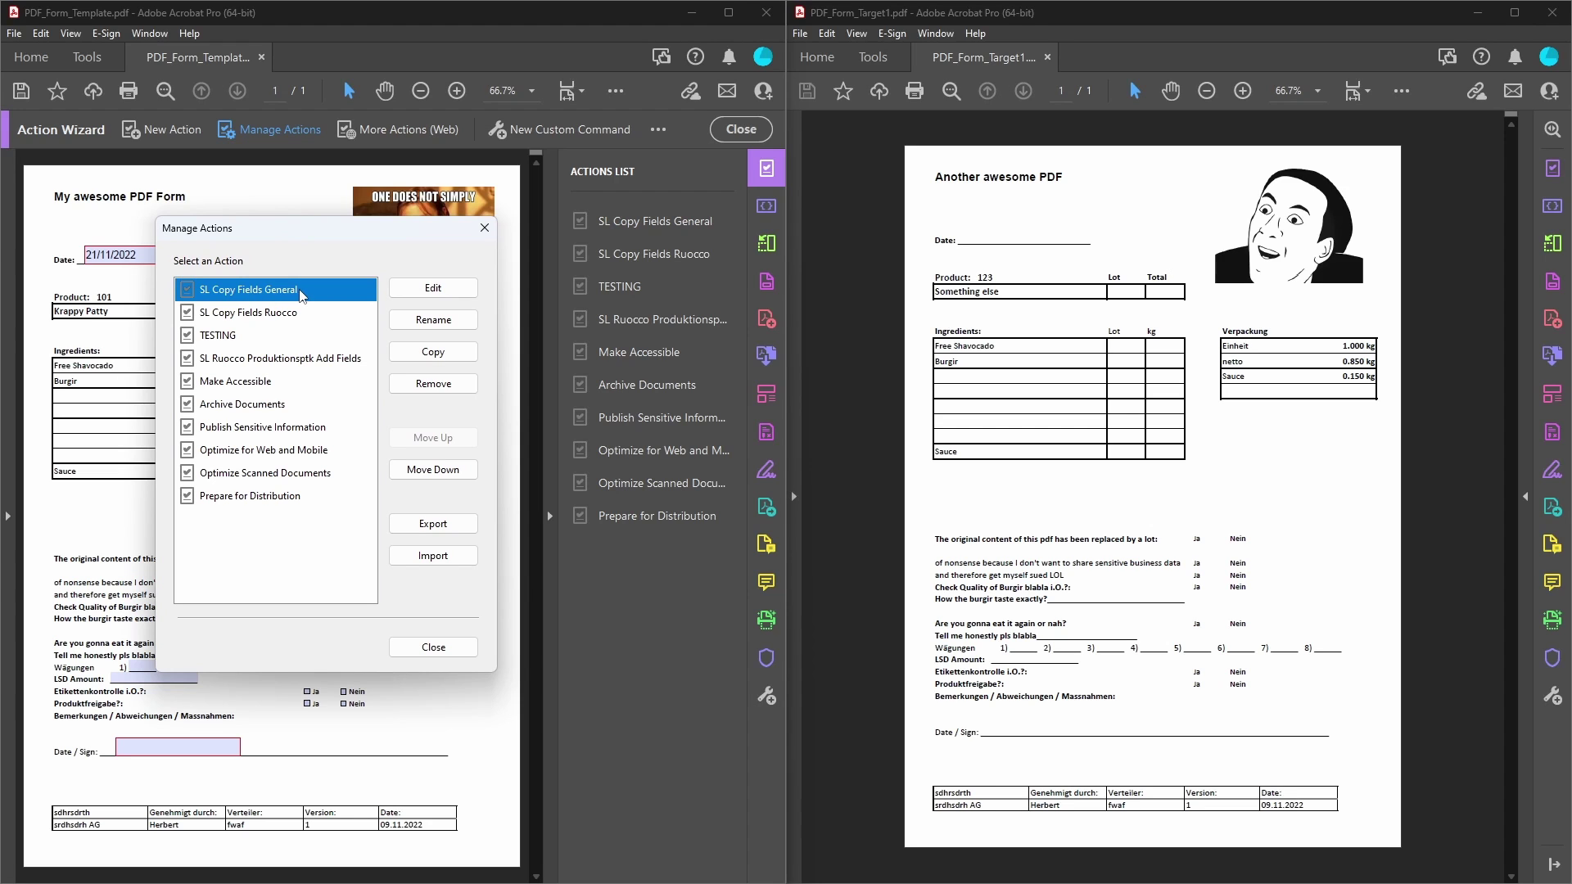
# Open SL Copy Fields General in the action editor and enlarge it to show all steps.
pyautogui.click(411, 299)
pyautogui.moveTo(298, 231); pyautogui.dragTo(383, 240)
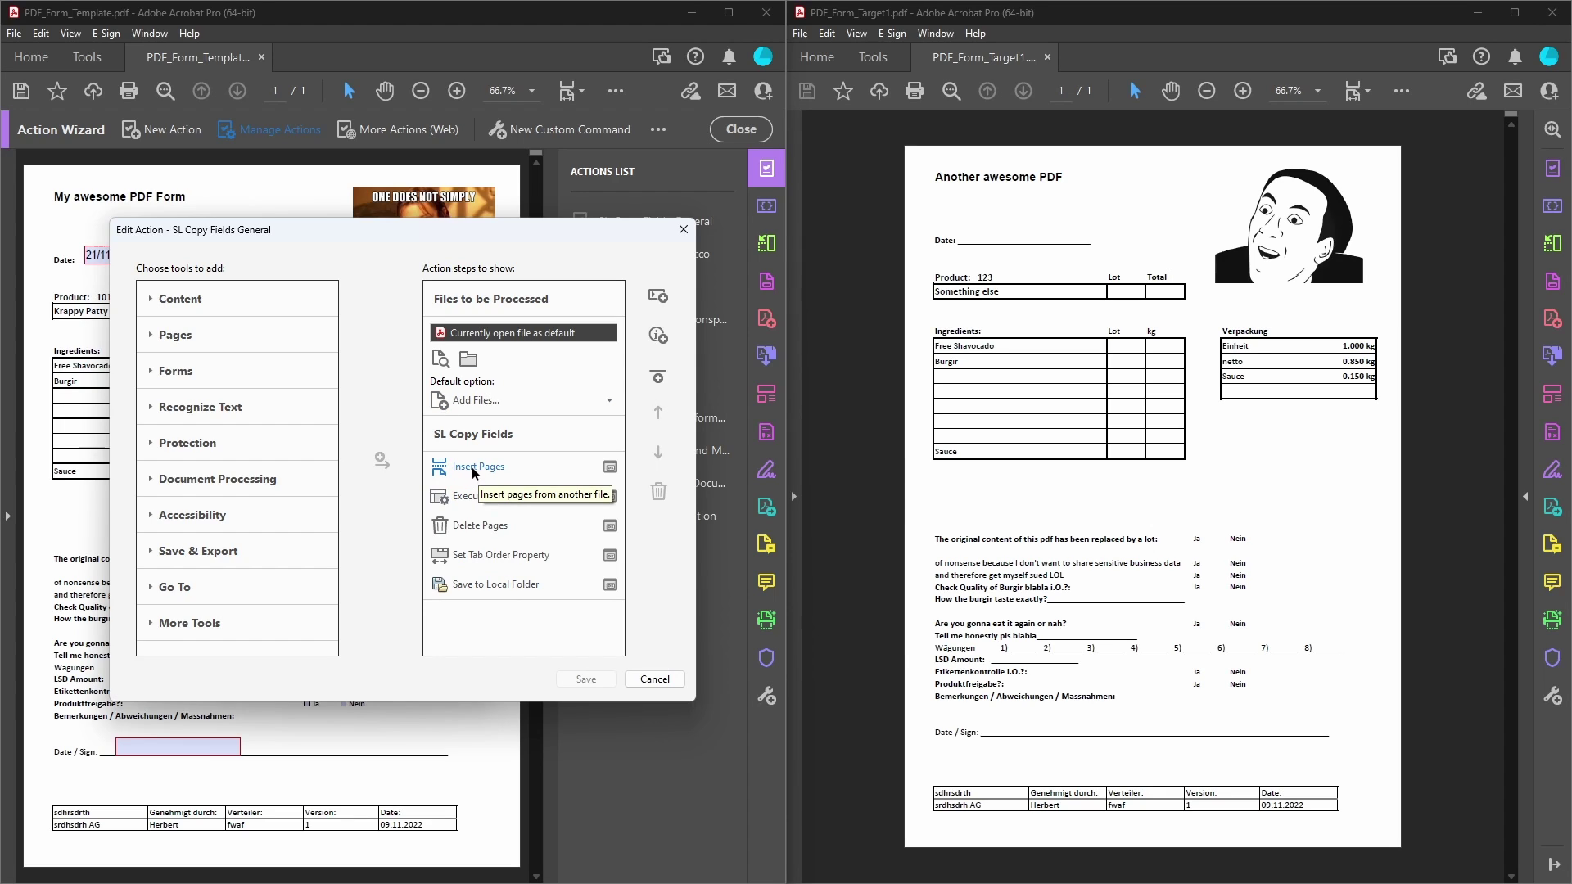
pyautogui.moveTo(327, 234); pyautogui.dragTo(552, 230)
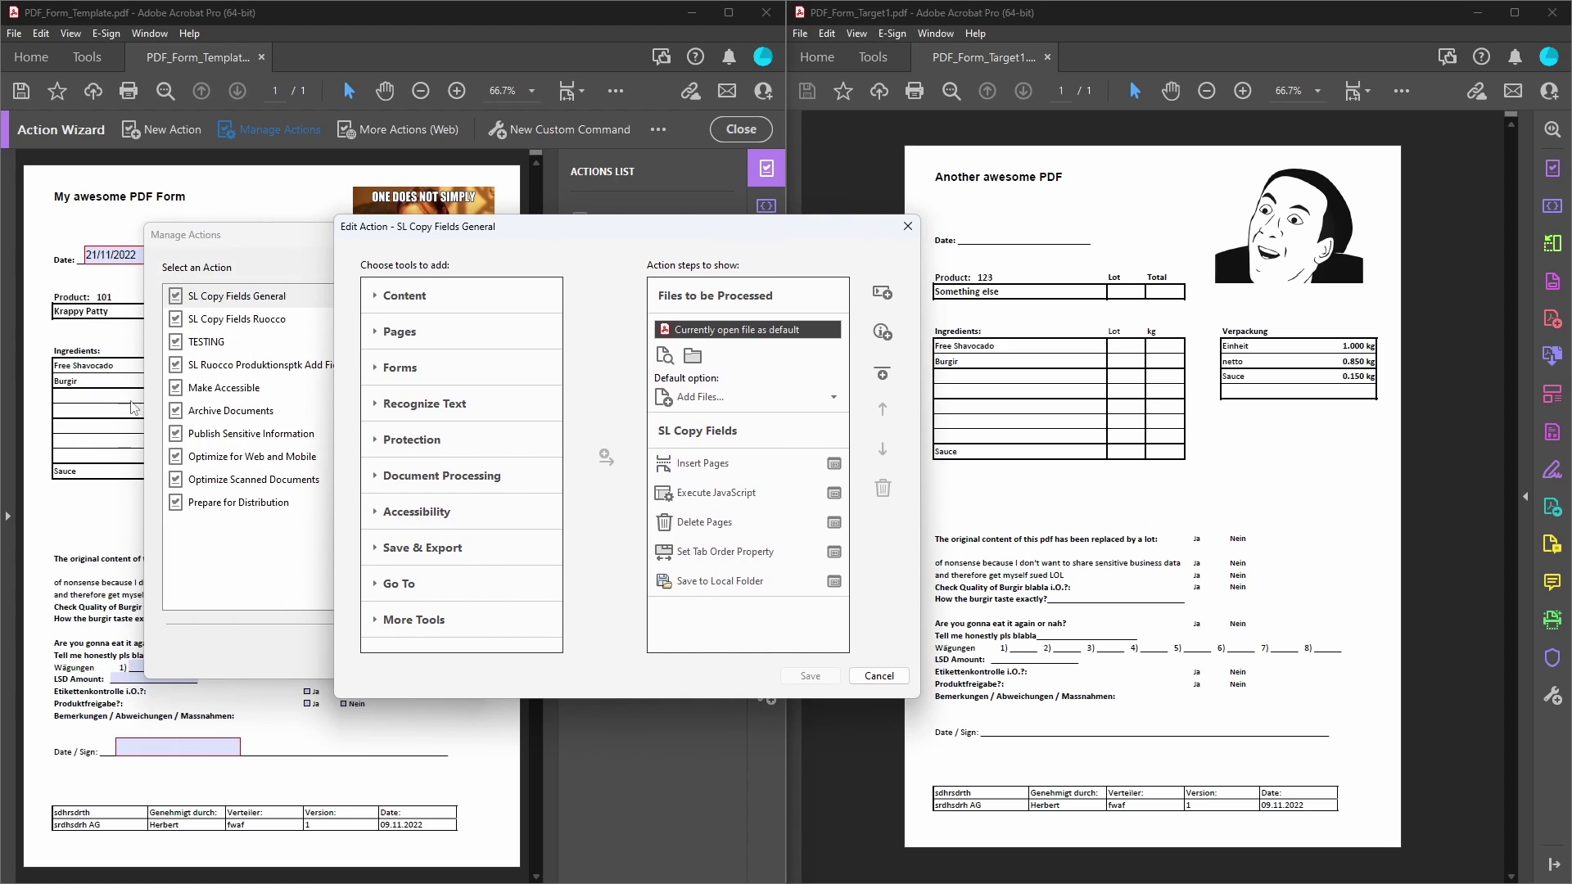
pyautogui.moveTo(447, 700); pyautogui.dragTo(447, 821)
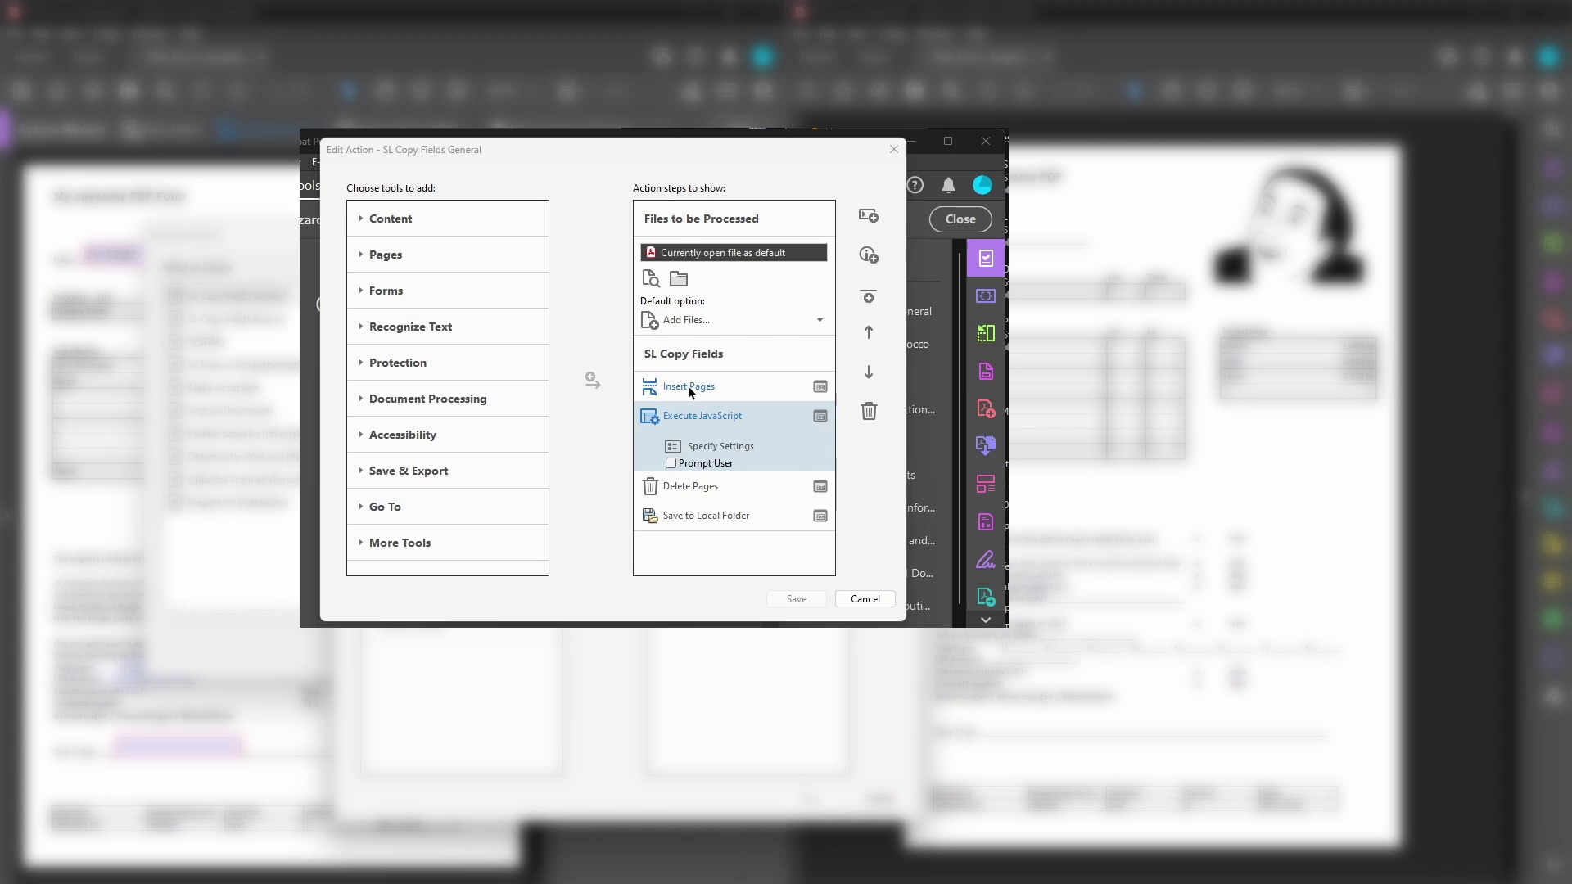
# Set the Insert Pages step to insert PDF_Form_Template.pdf before page 1.
pyautogui.click(688, 386)
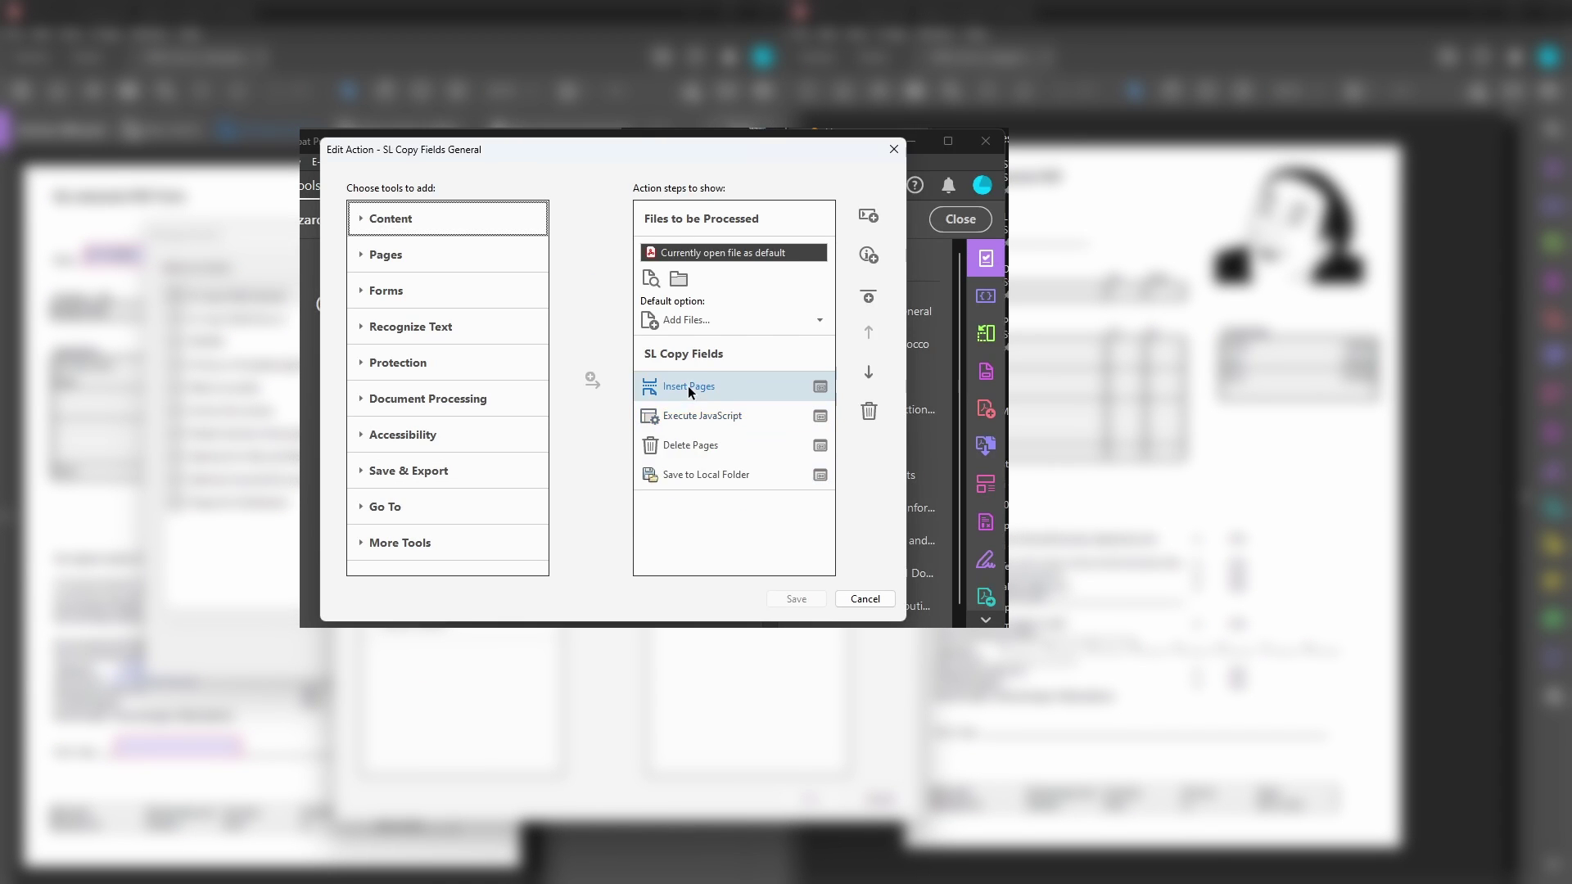
pyautogui.click(711, 417)
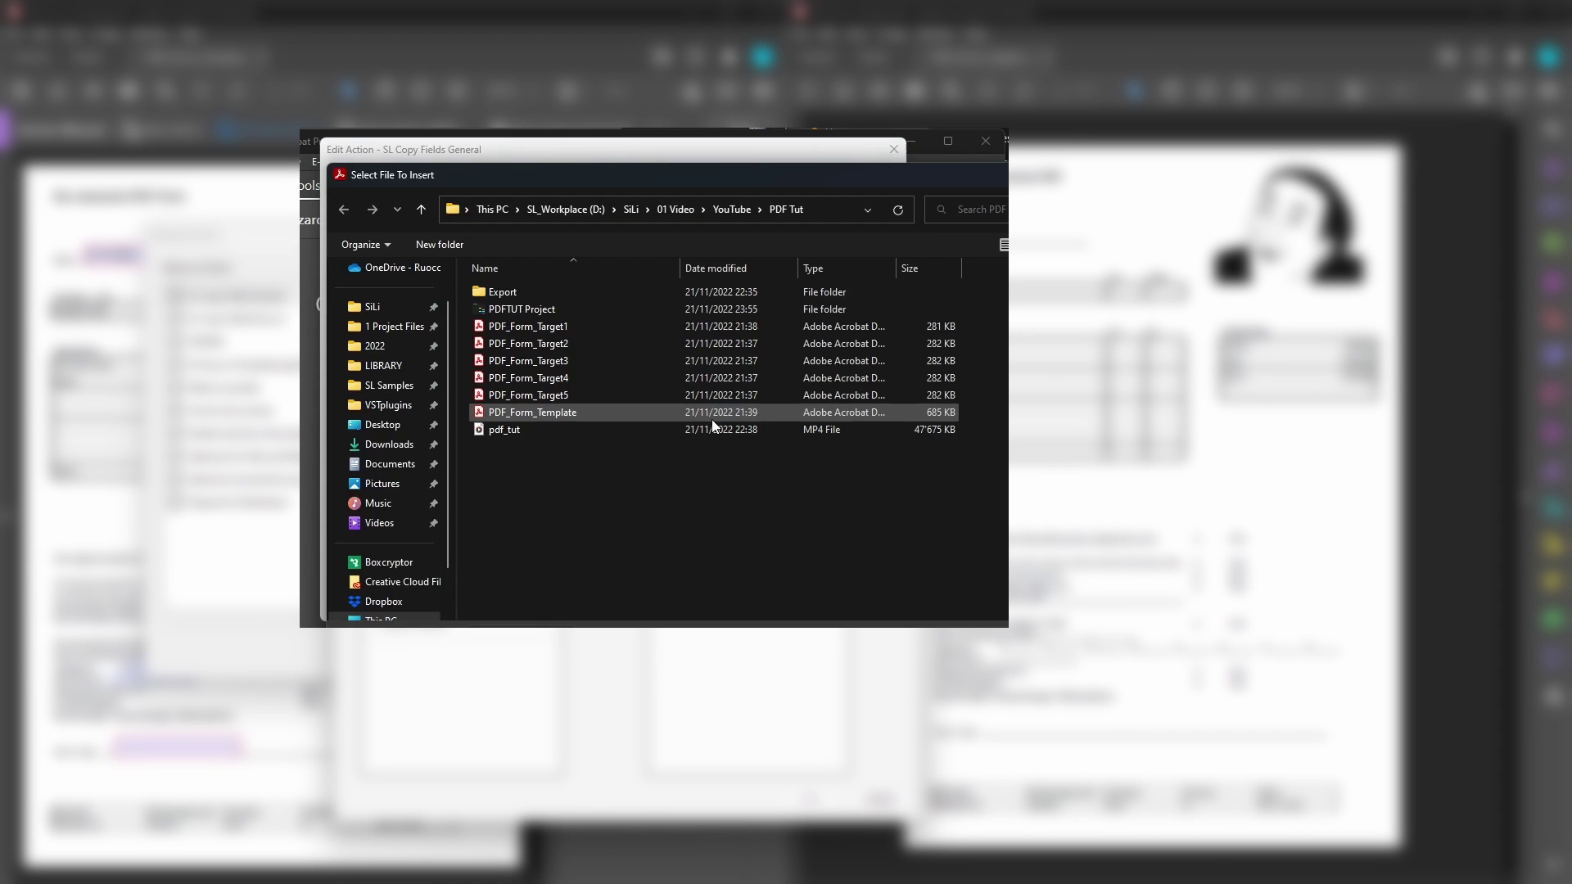
pyautogui.click(550, 415)
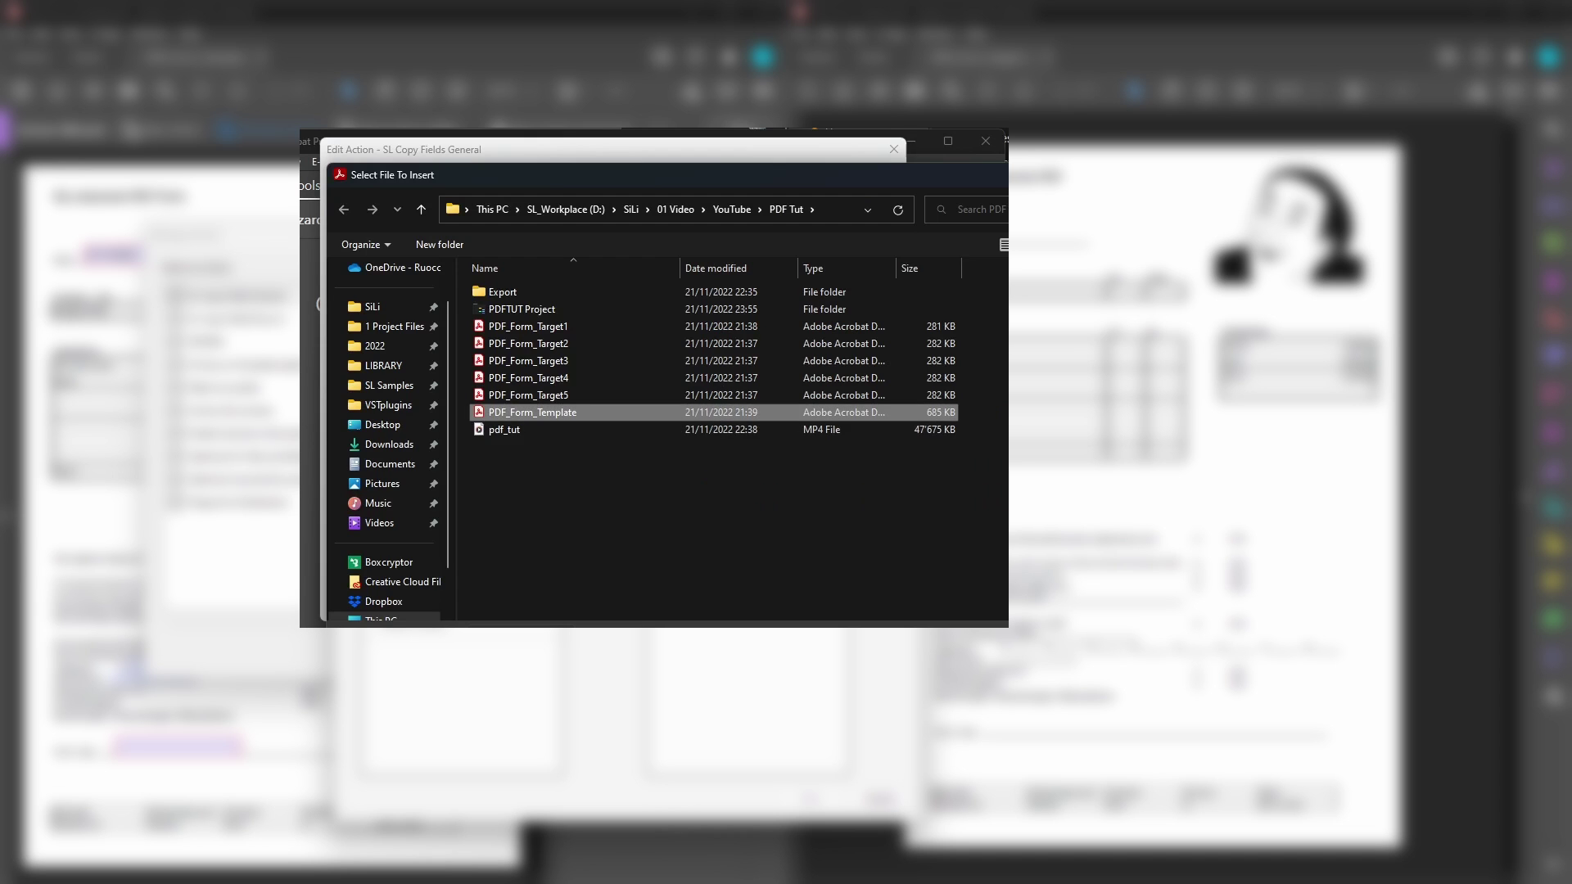
pyautogui.press('Return')
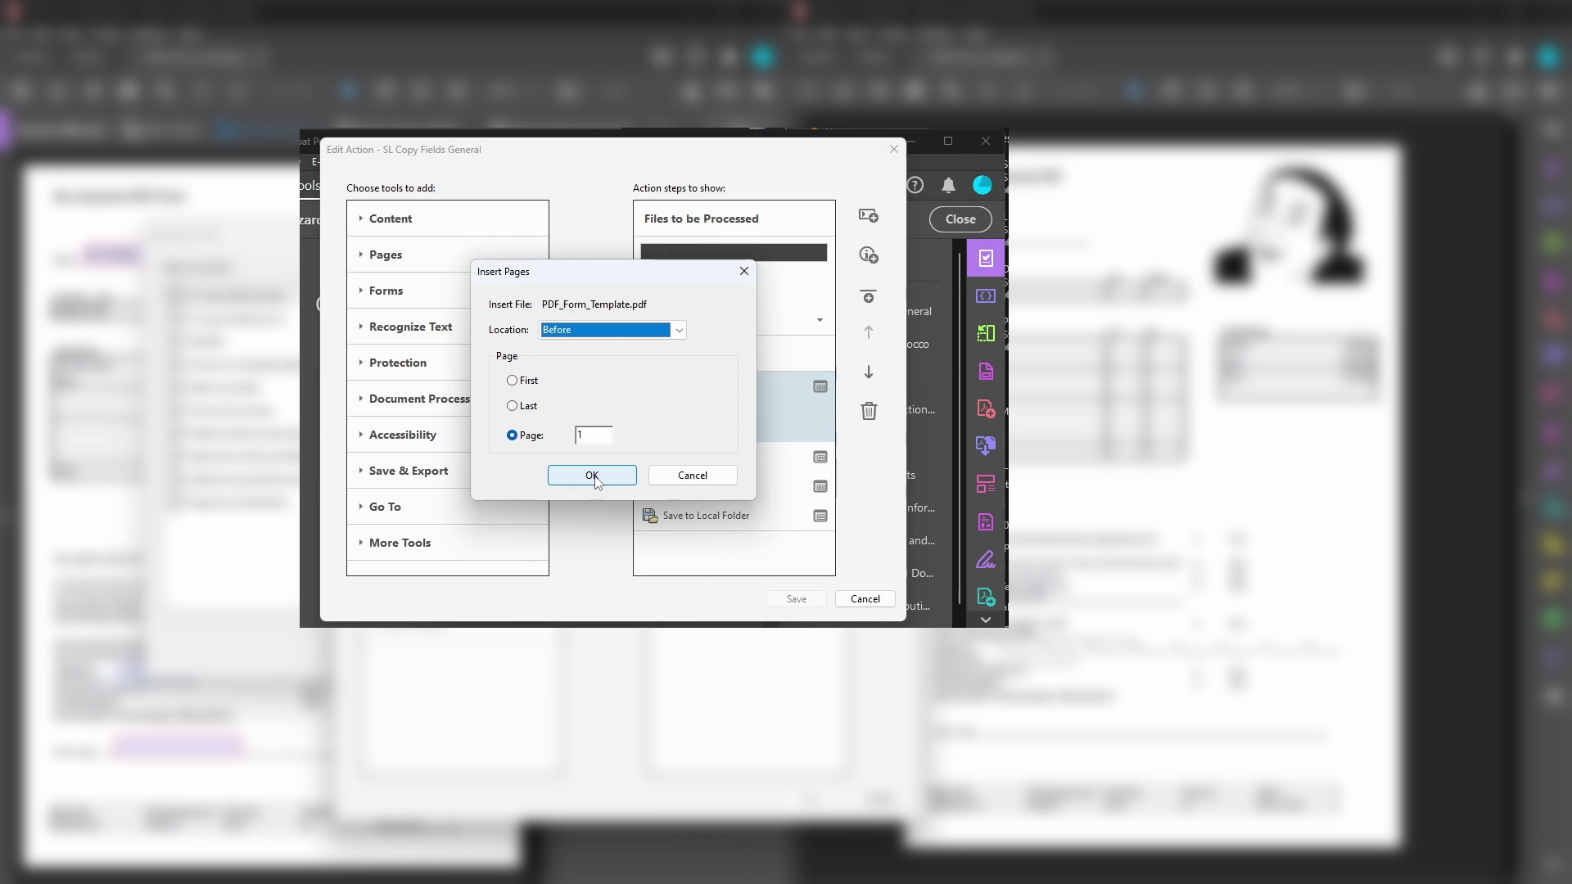
pyautogui.click(592, 476)
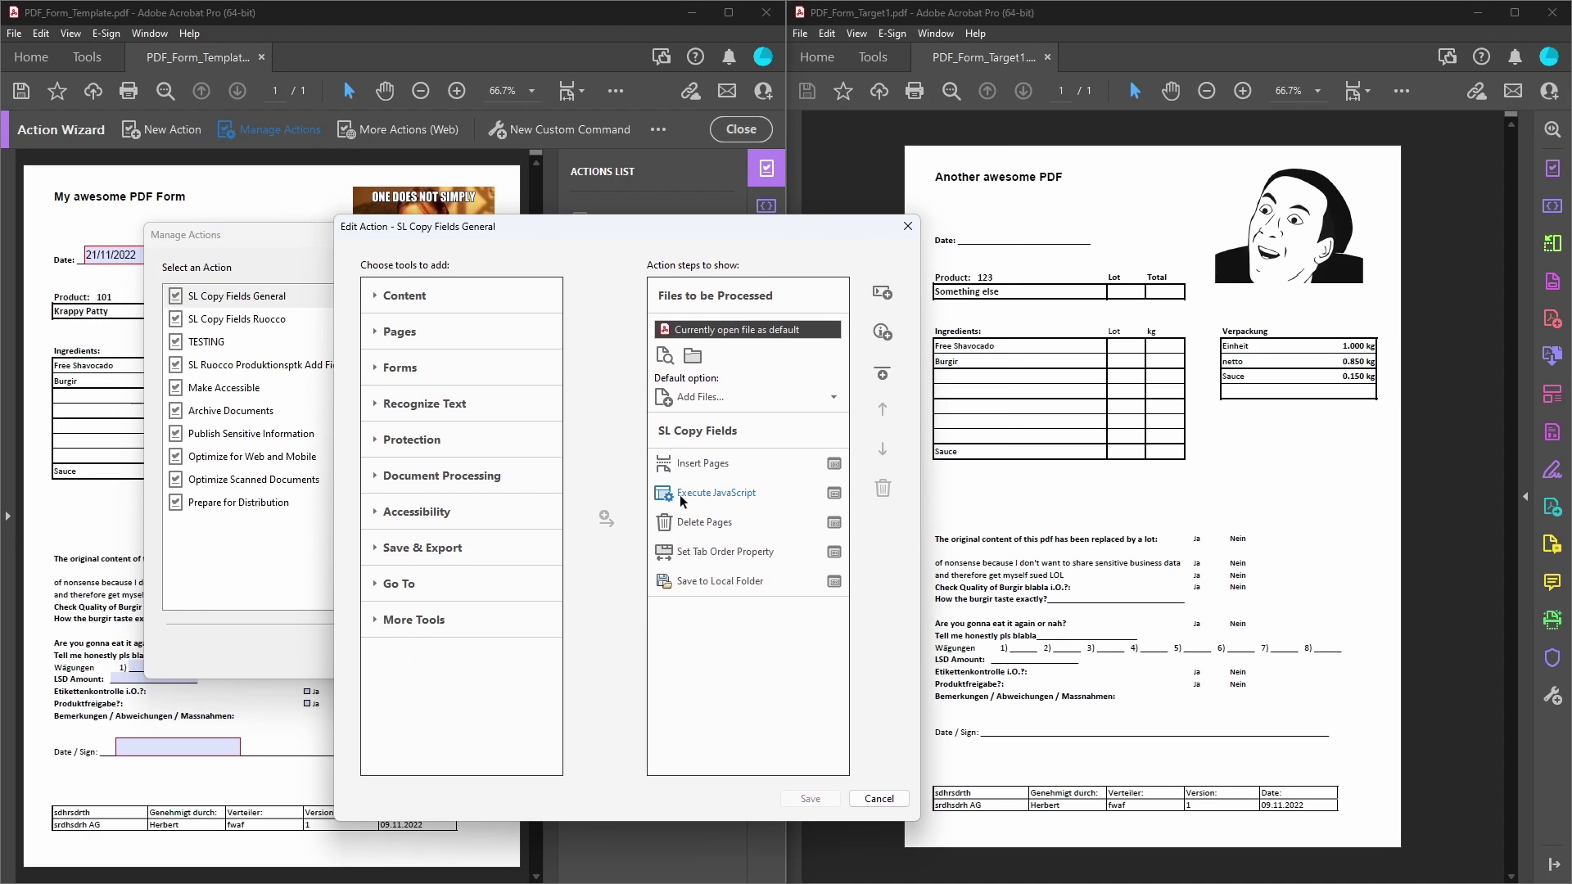
pyautogui.click(681, 493)
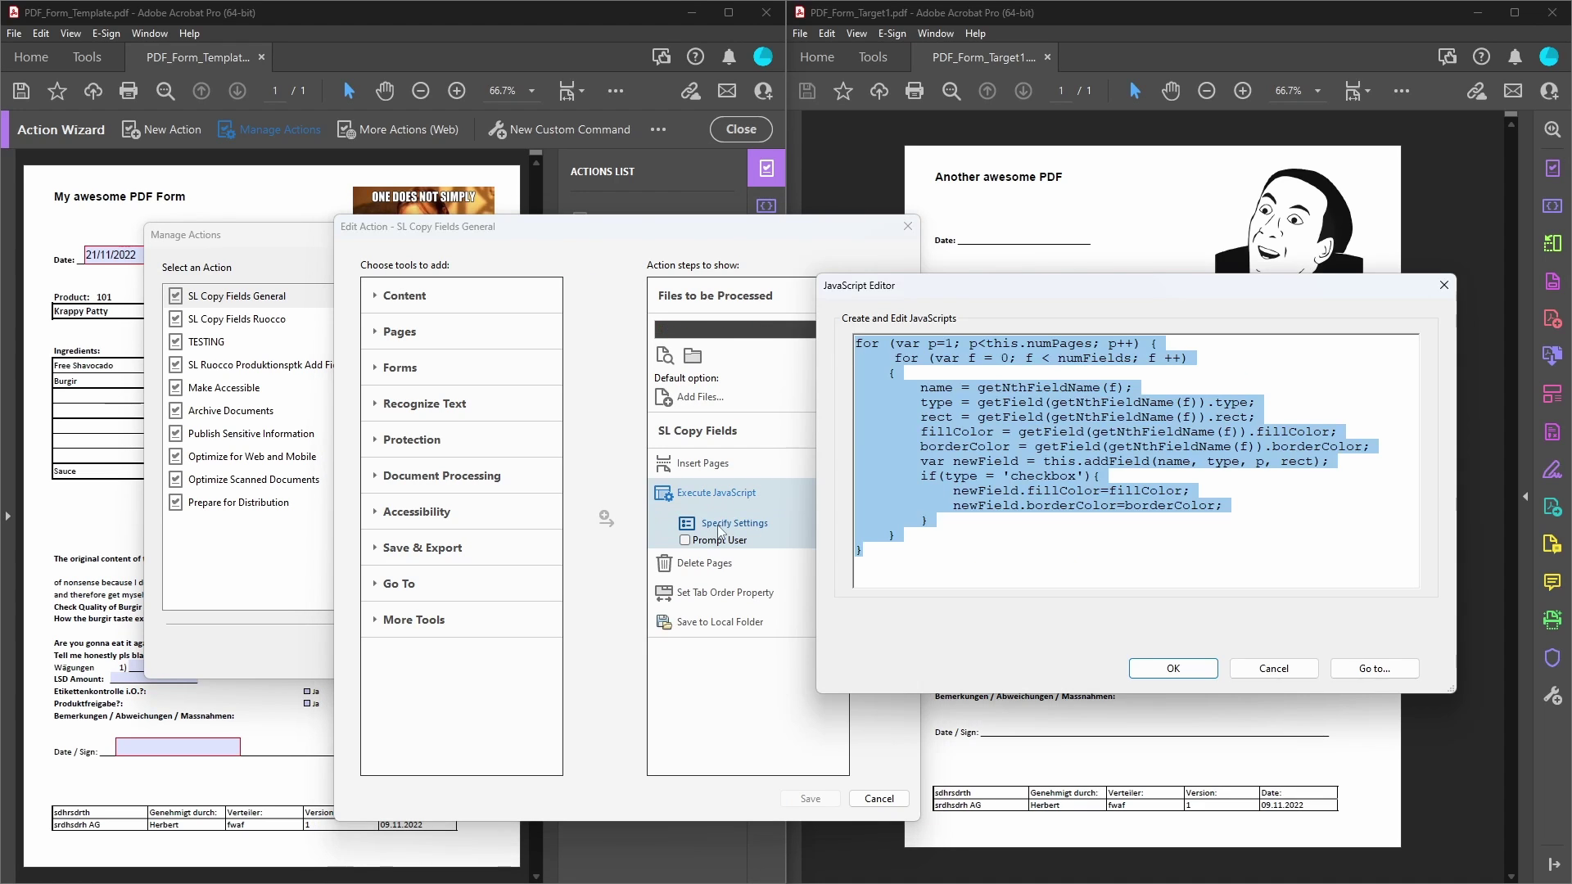
pyautogui.moveTo(969, 286); pyautogui.dragTo(835, 287)
pyautogui.click(795, 522)
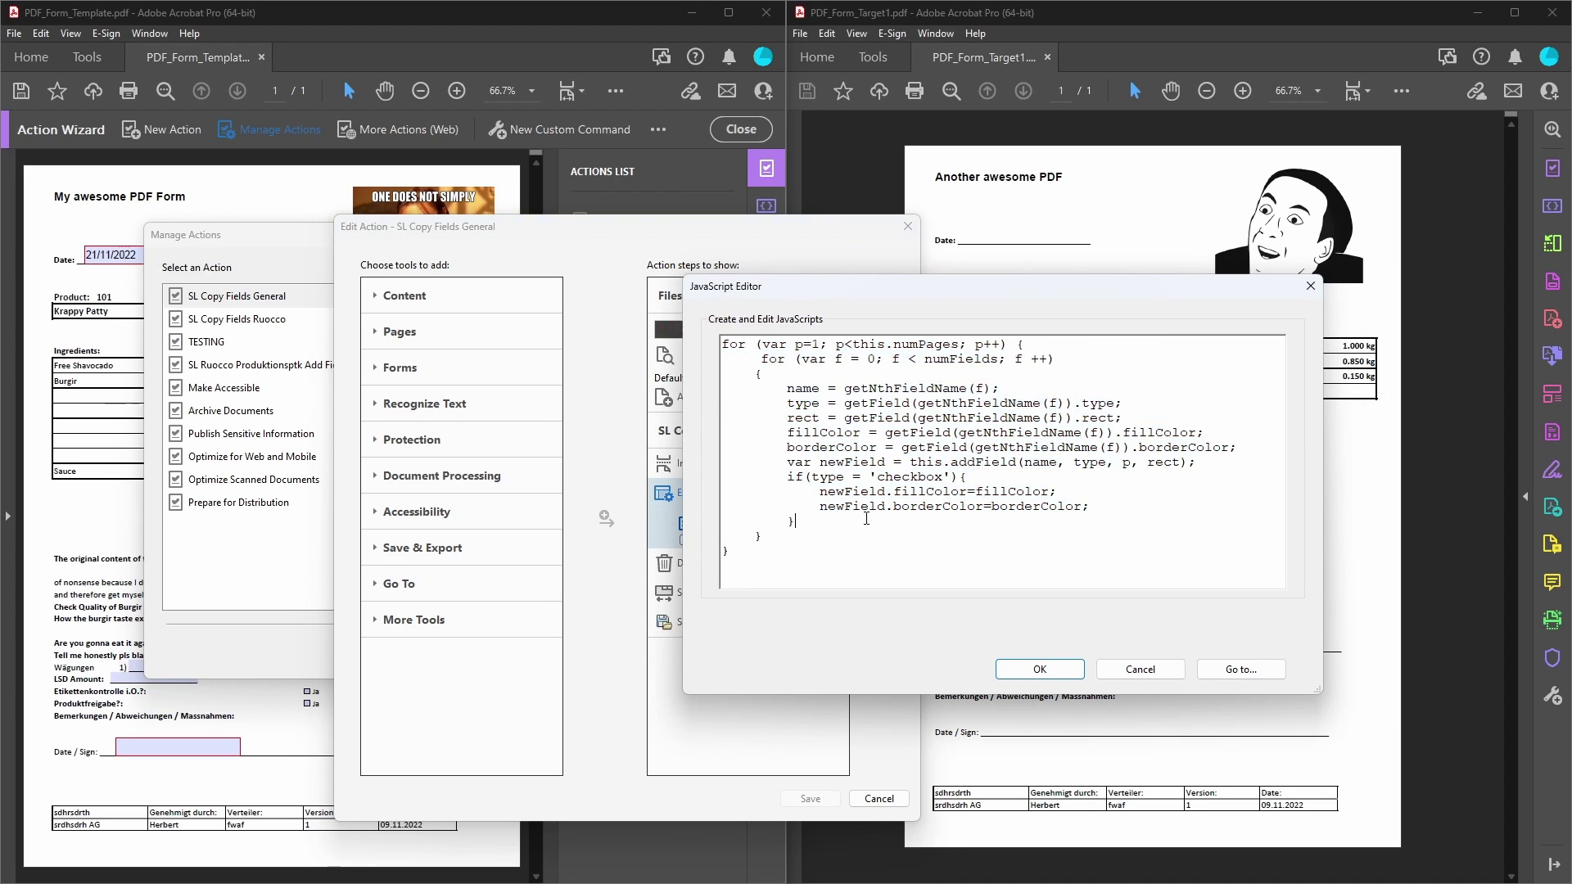
pyautogui.click(1139, 668)
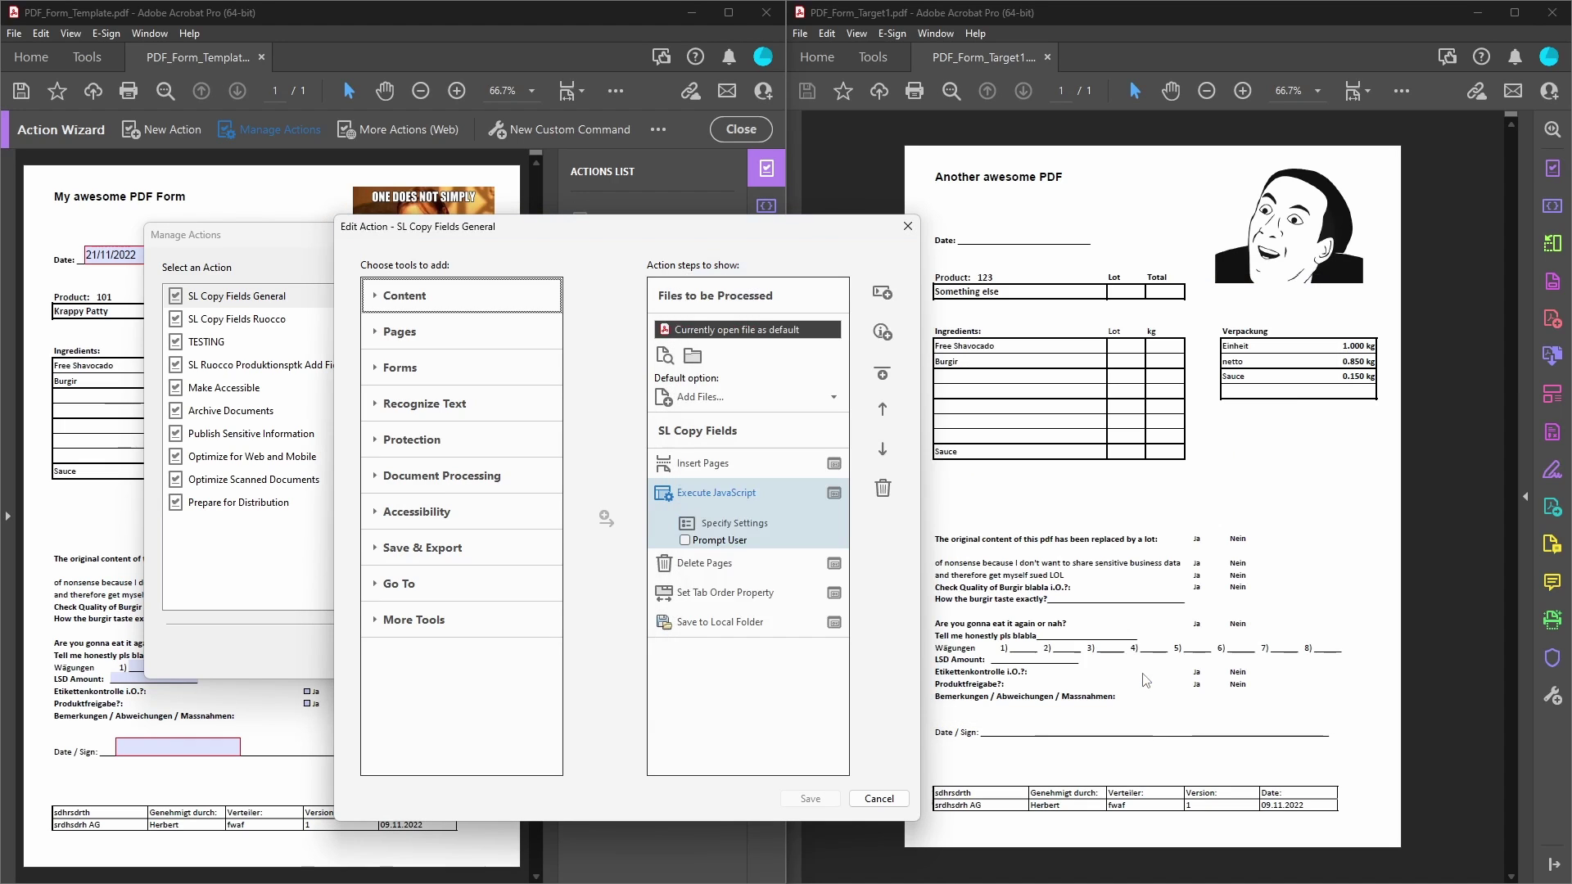
pyautogui.click(715, 565)
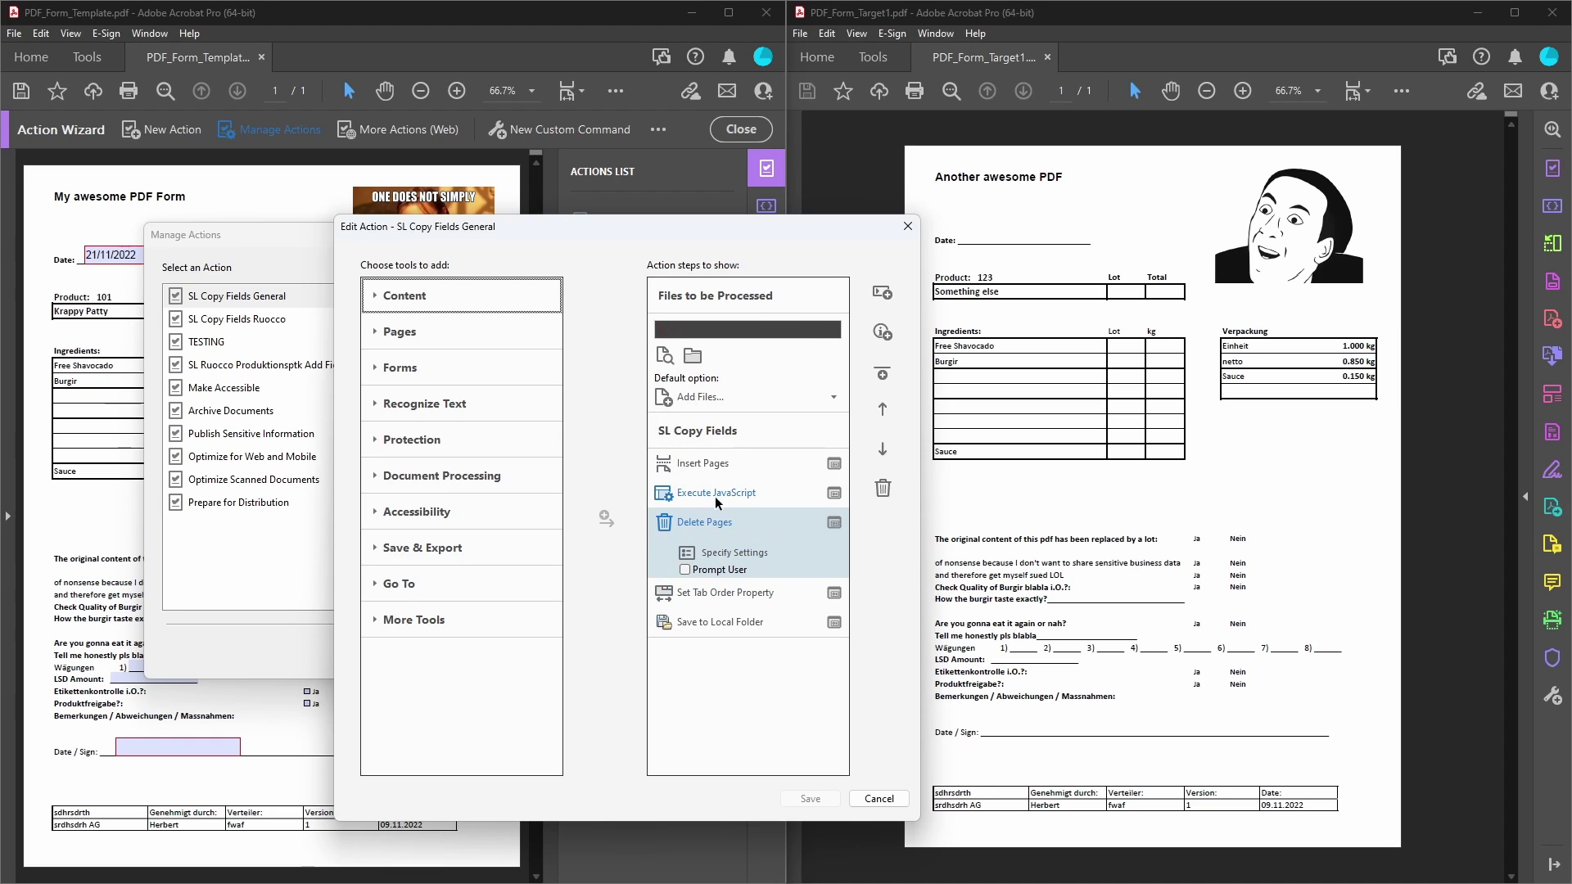
pyautogui.click(722, 592)
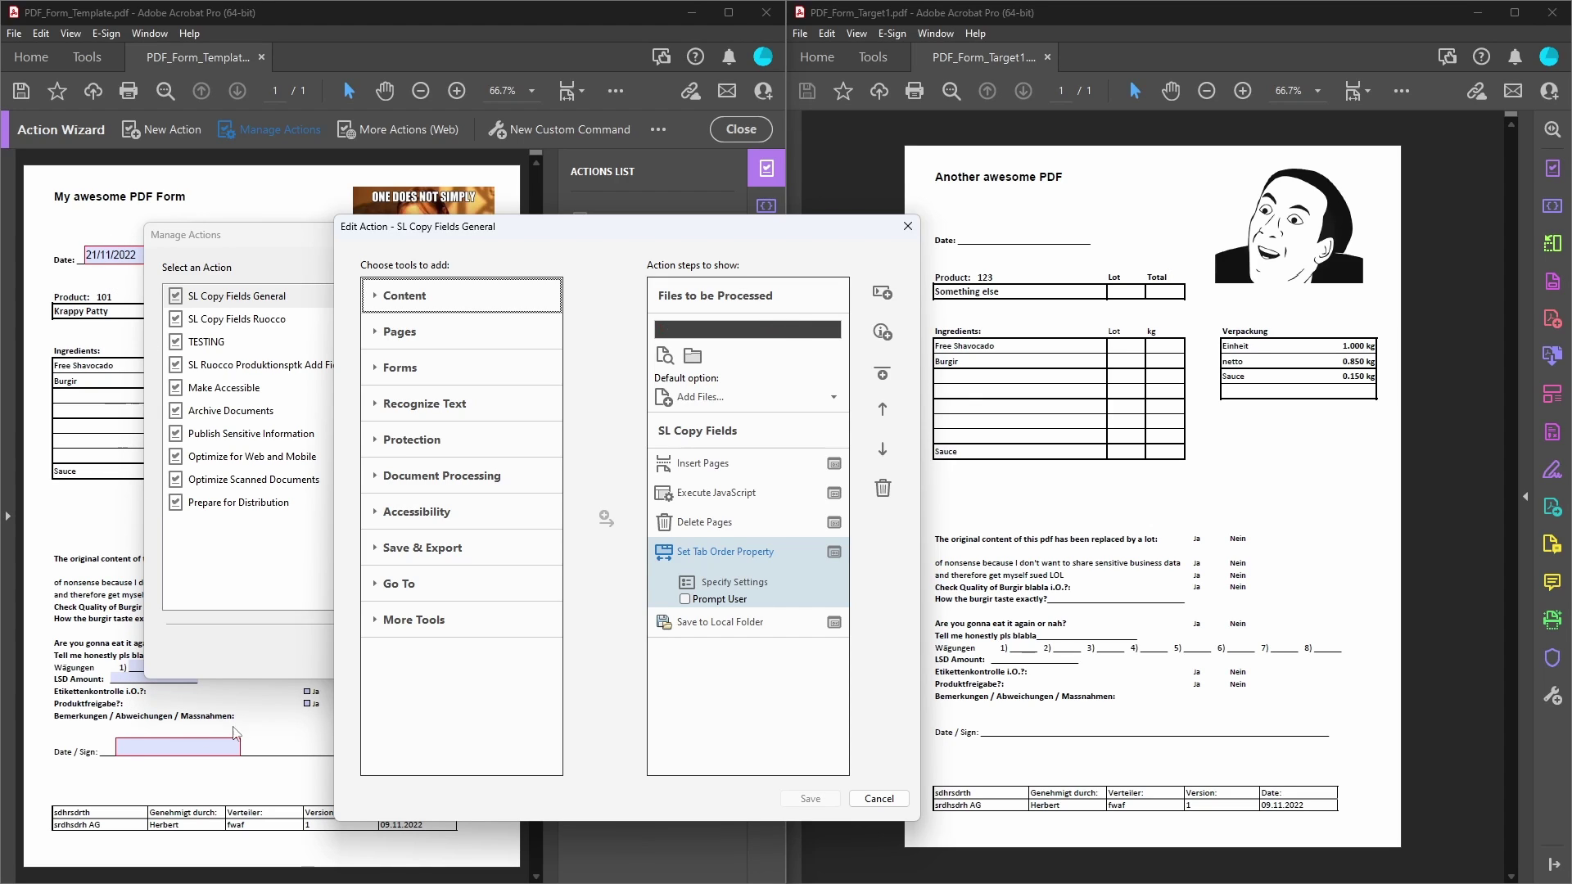
# Remove Set Tab Order Property, review the Save to Local Folder options, and save the action.
pyautogui.click(884, 489)
pyautogui.click(737, 552)
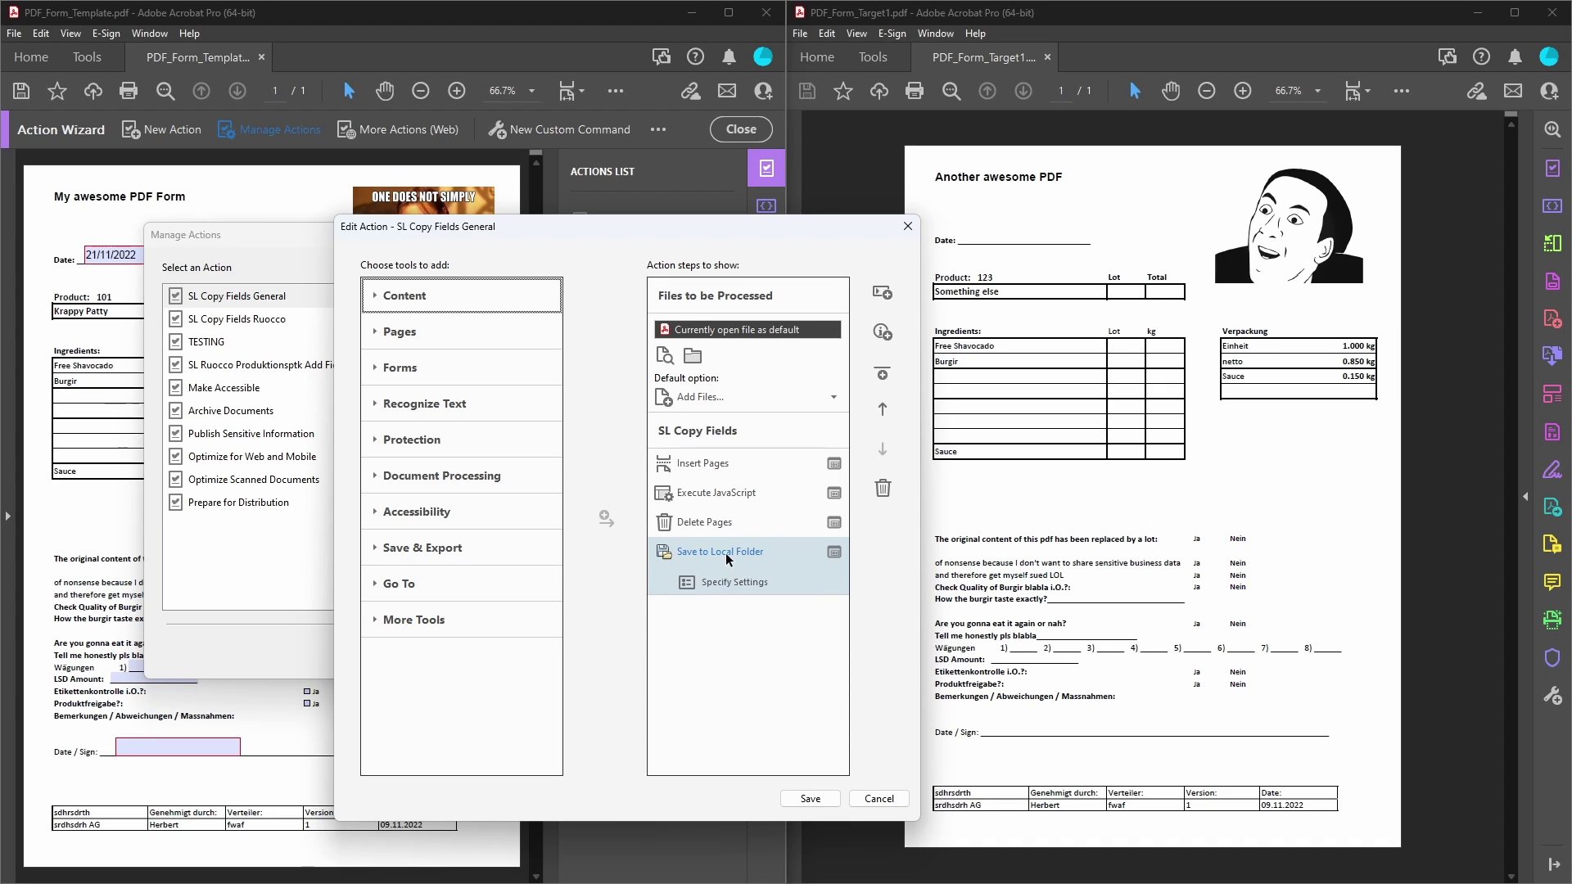
pyautogui.click(727, 559)
pyautogui.click(700, 554)
pyautogui.click(715, 557)
pyautogui.click(809, 800)
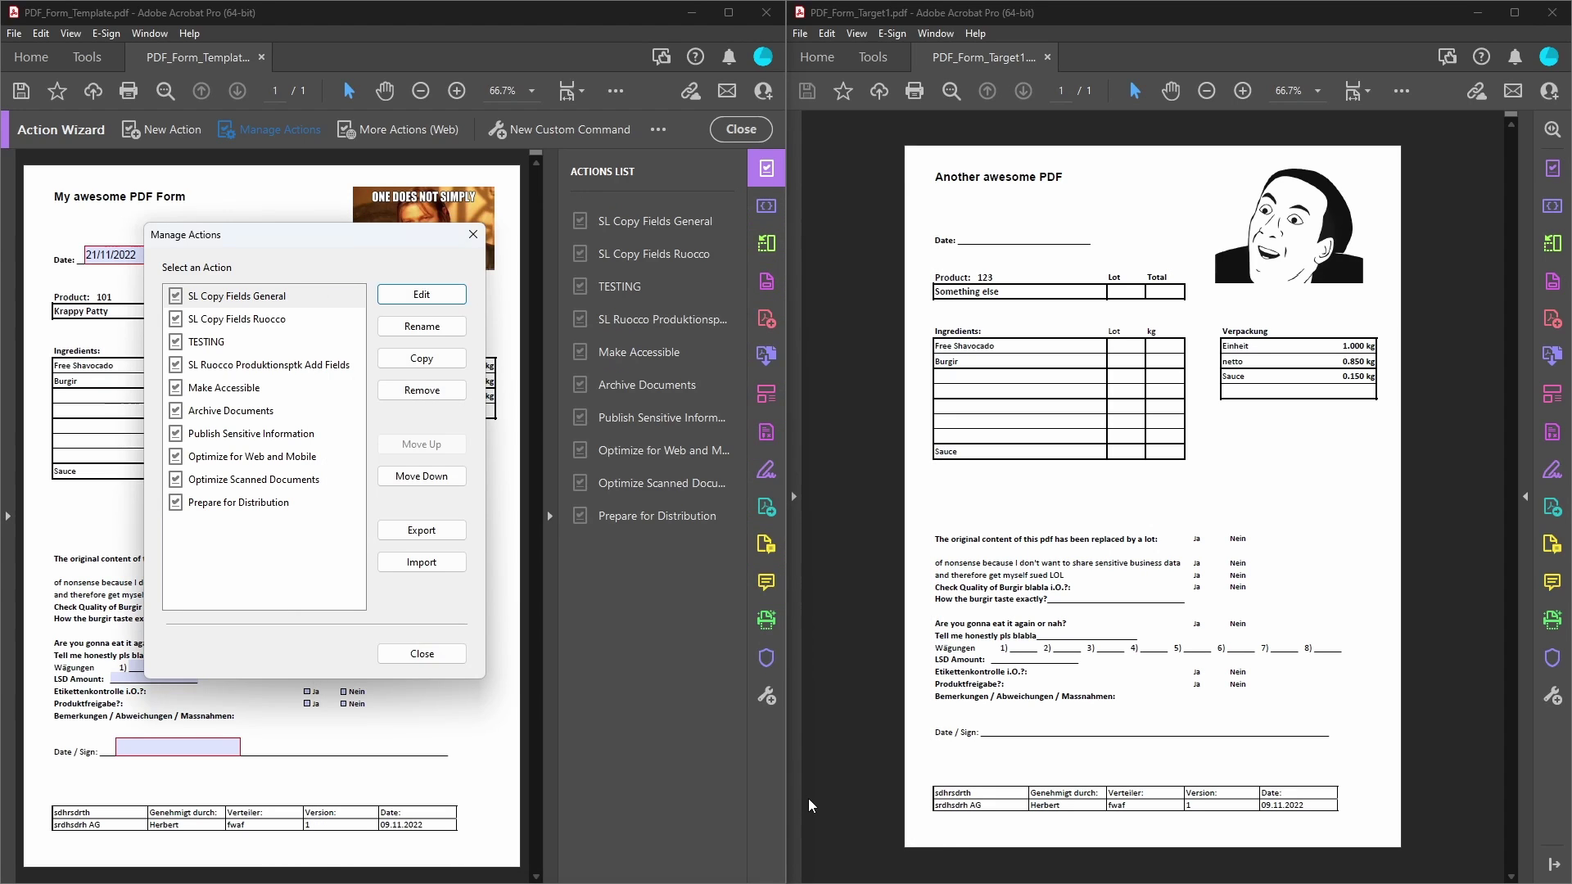
# Close Manage Actions and both PDFs without saving the template, then switch to File Explorer.
pyautogui.click(436, 653)
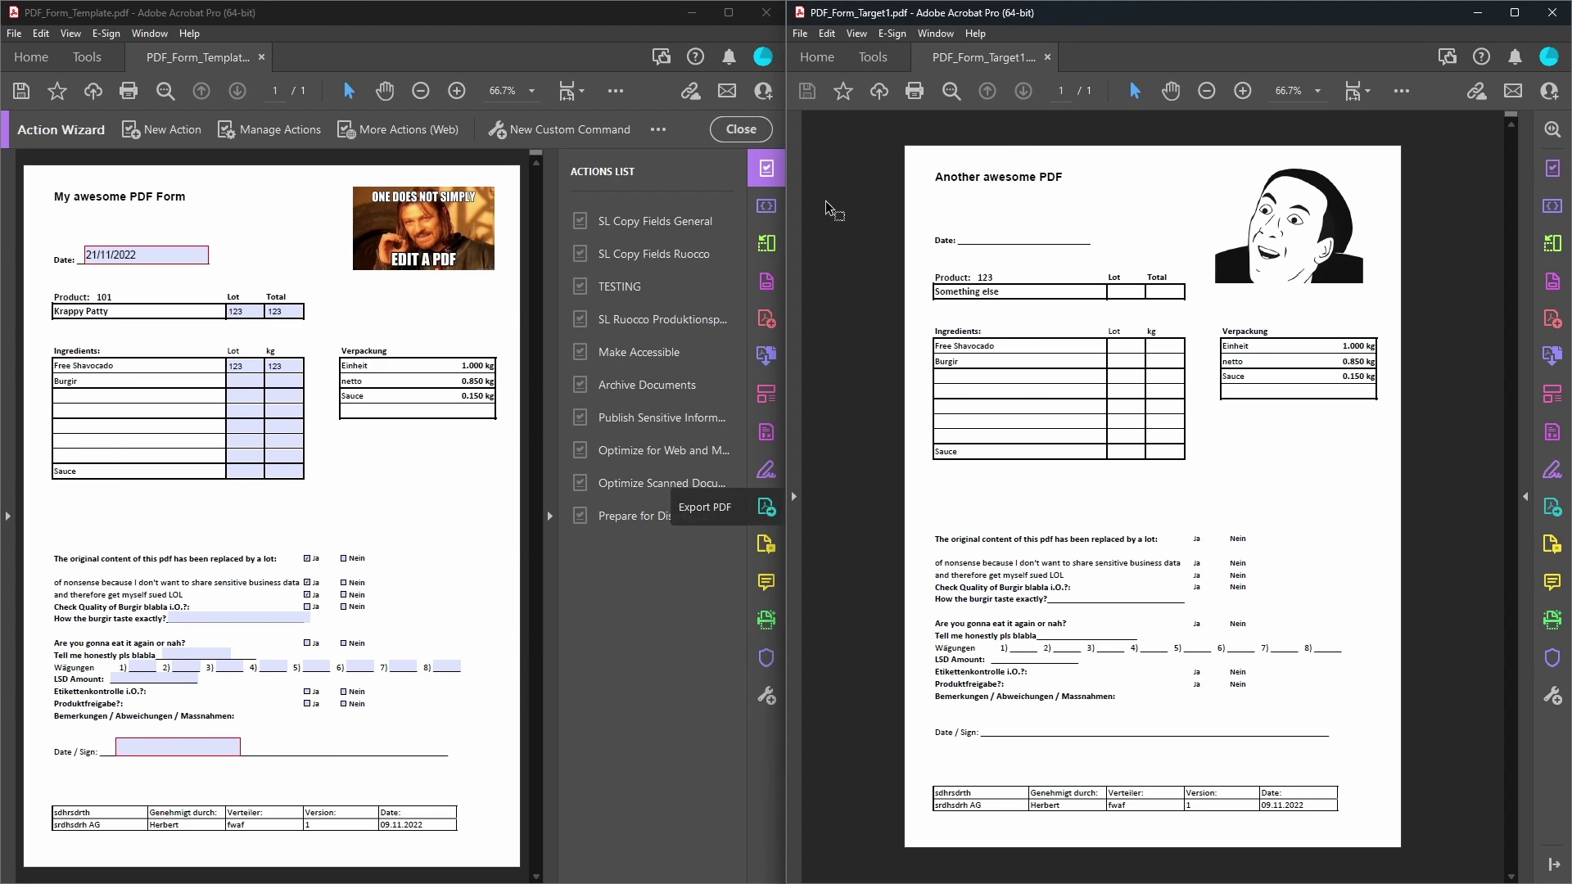
pyautogui.click(1047, 57)
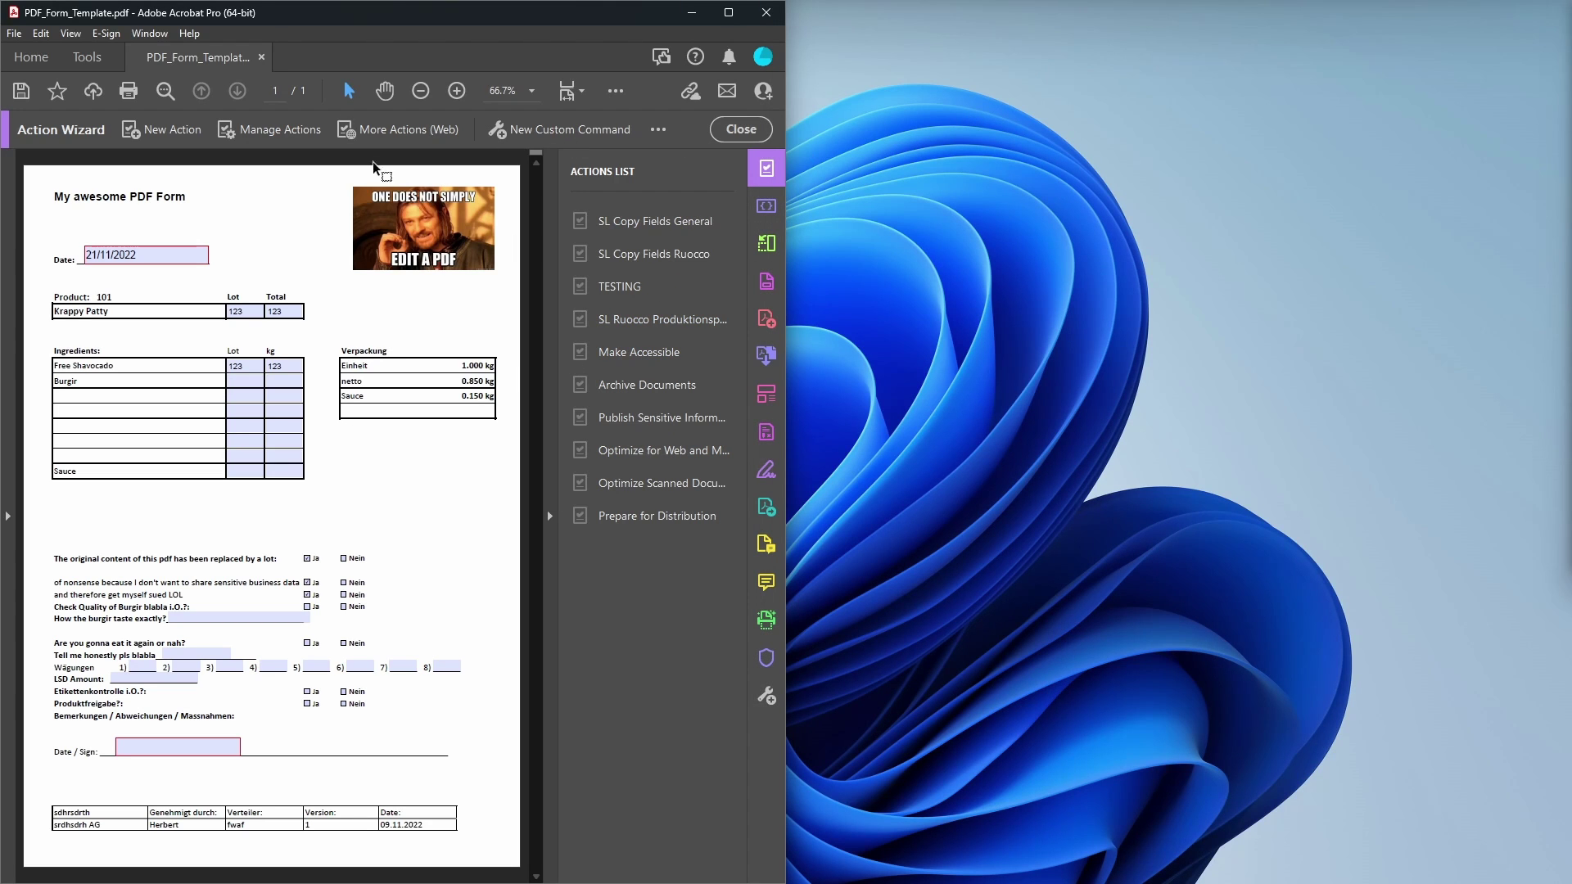
pyautogui.click(262, 59)
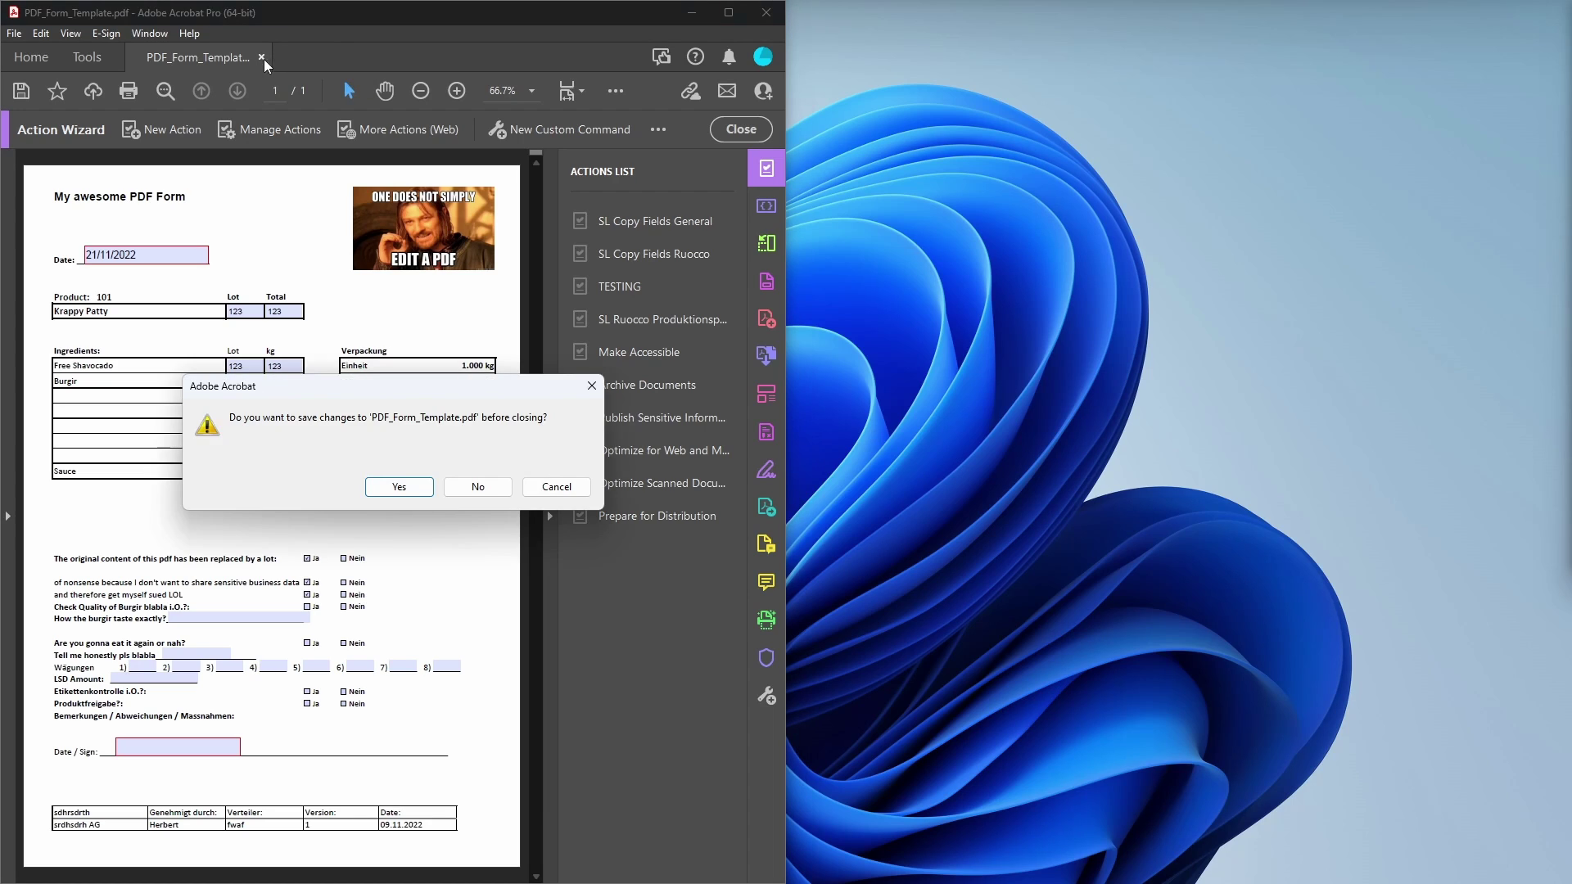
pyautogui.click(480, 486)
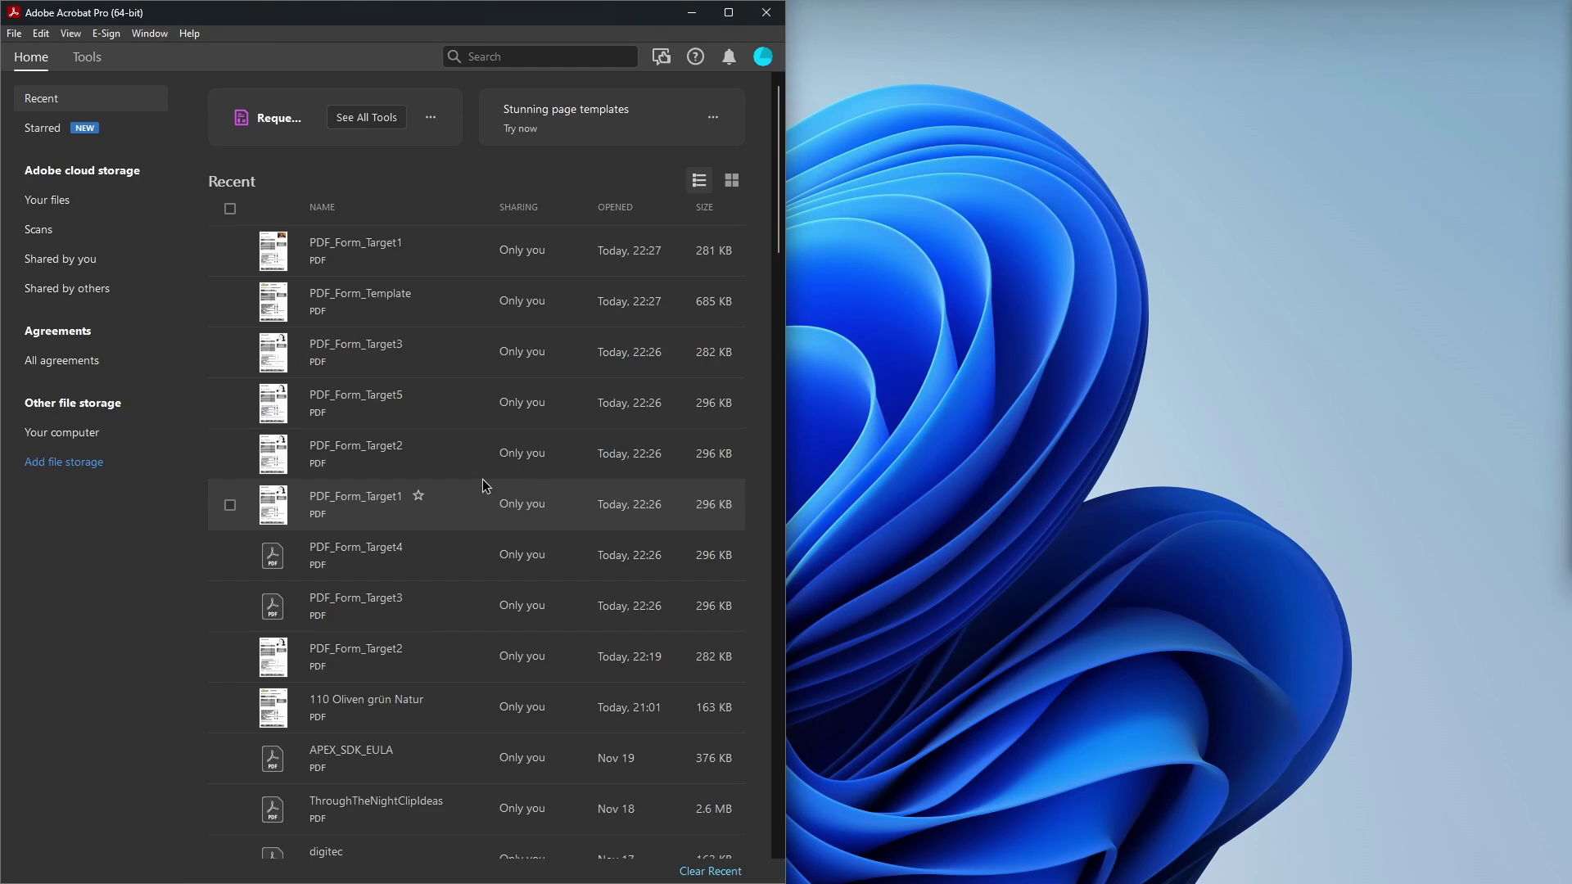
pyautogui.hotkey('alt', 'Tab')
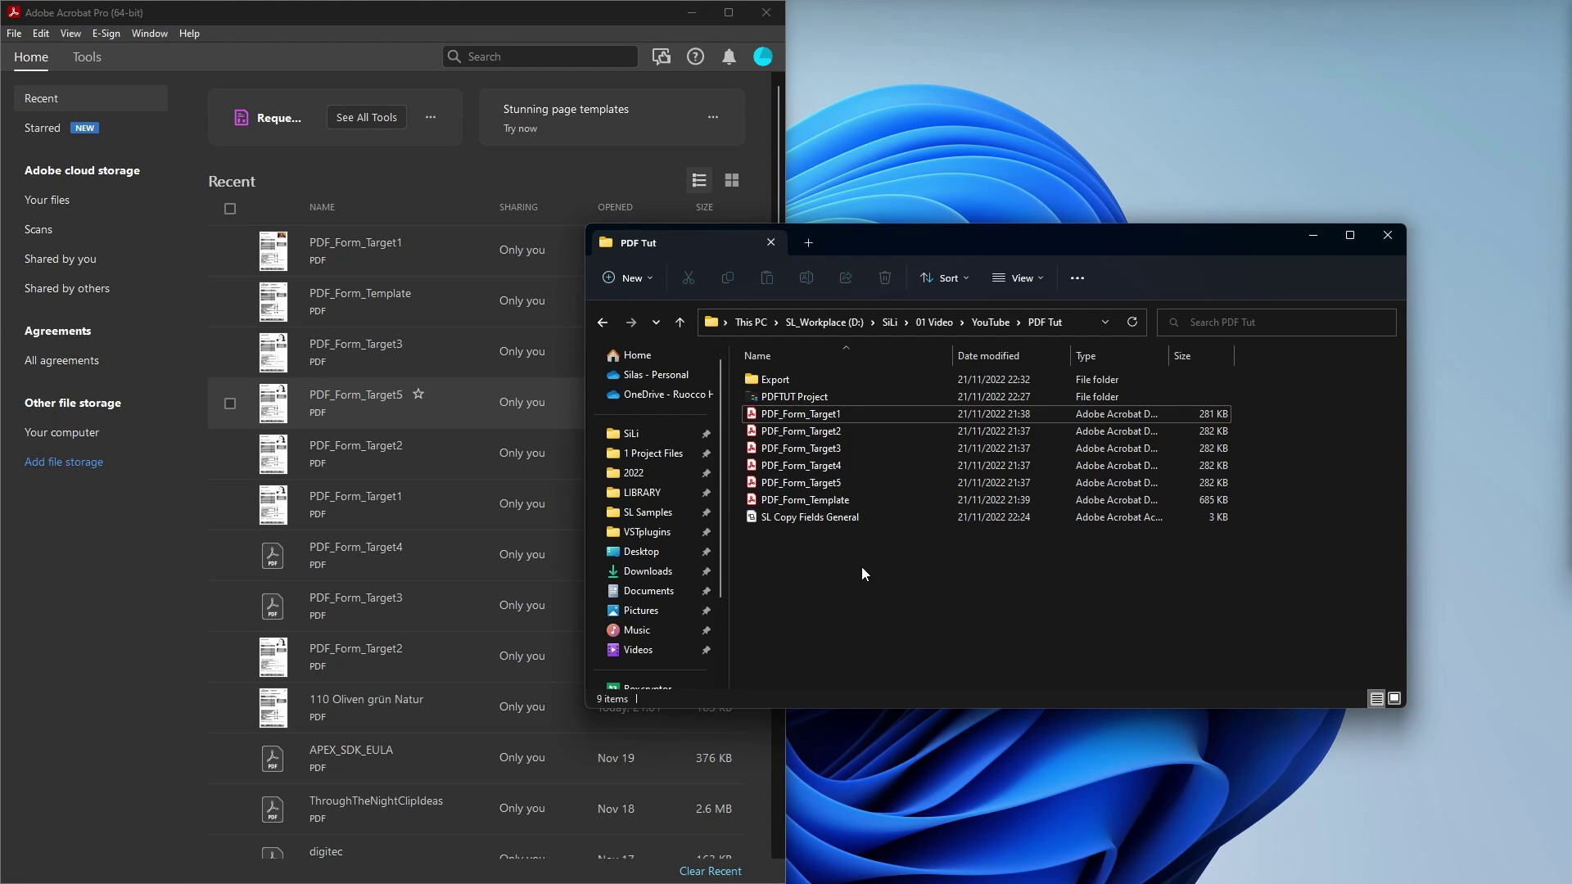
pyautogui.click(794, 500)
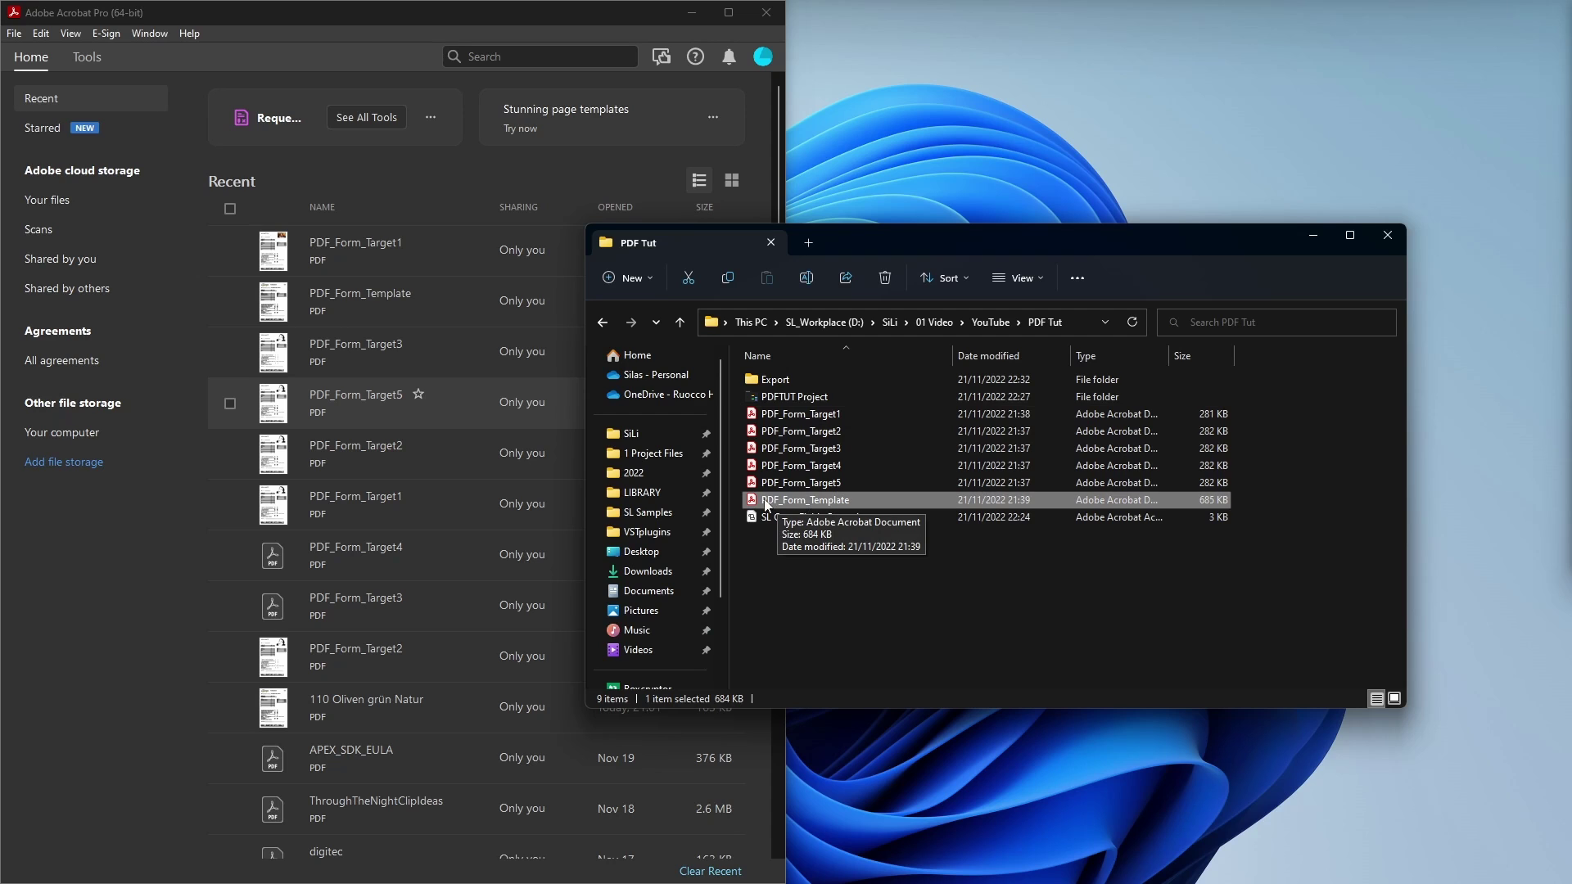
pyautogui.doubleClick(812, 499)
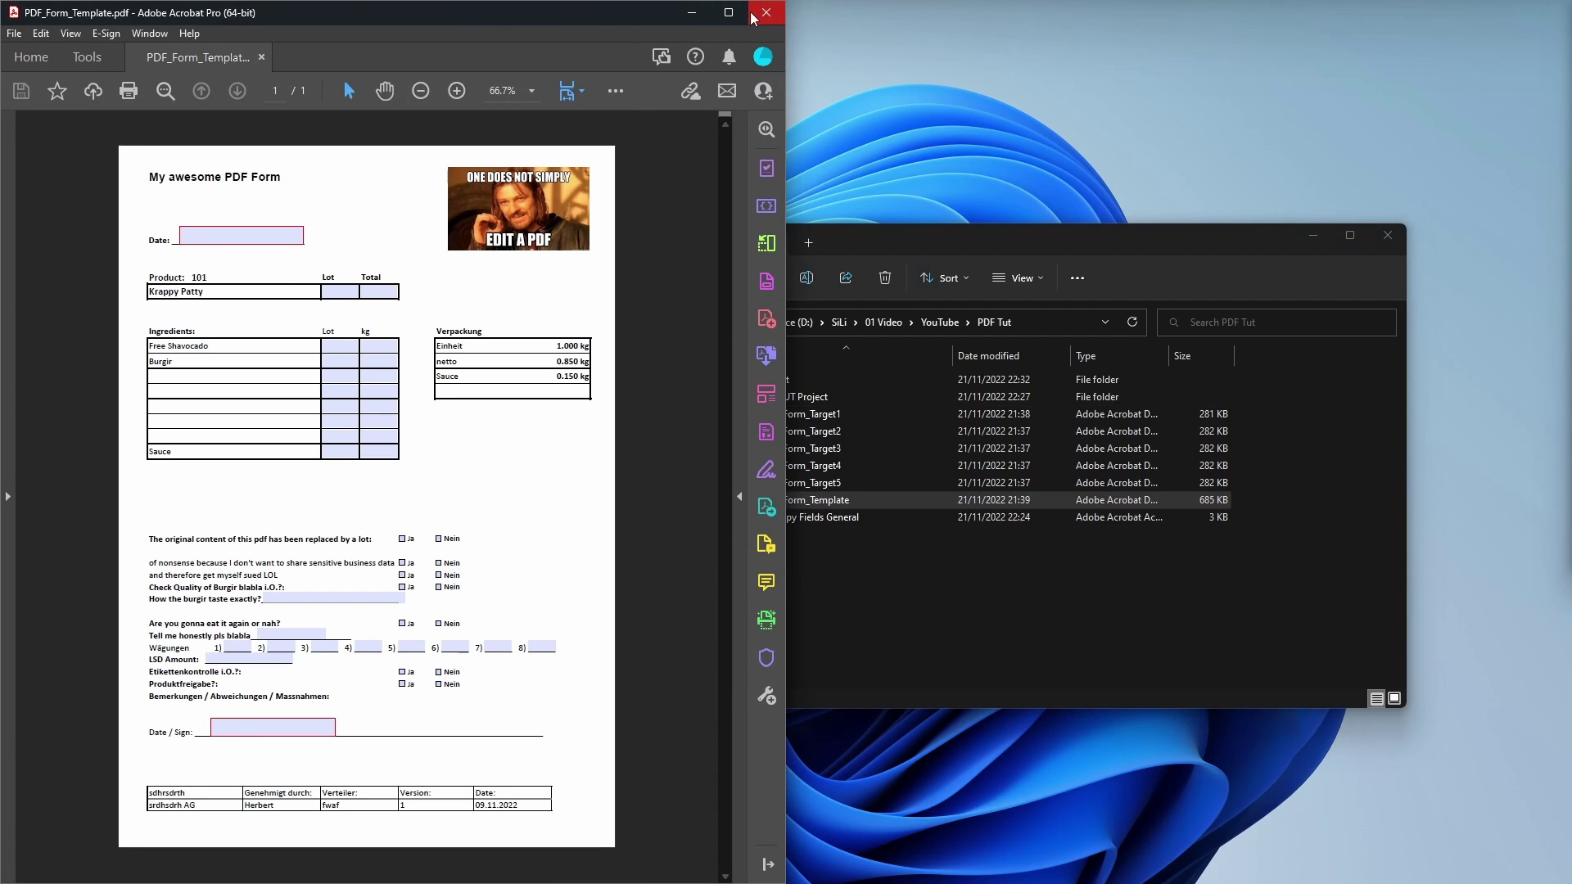
pyautogui.click(865, 603)
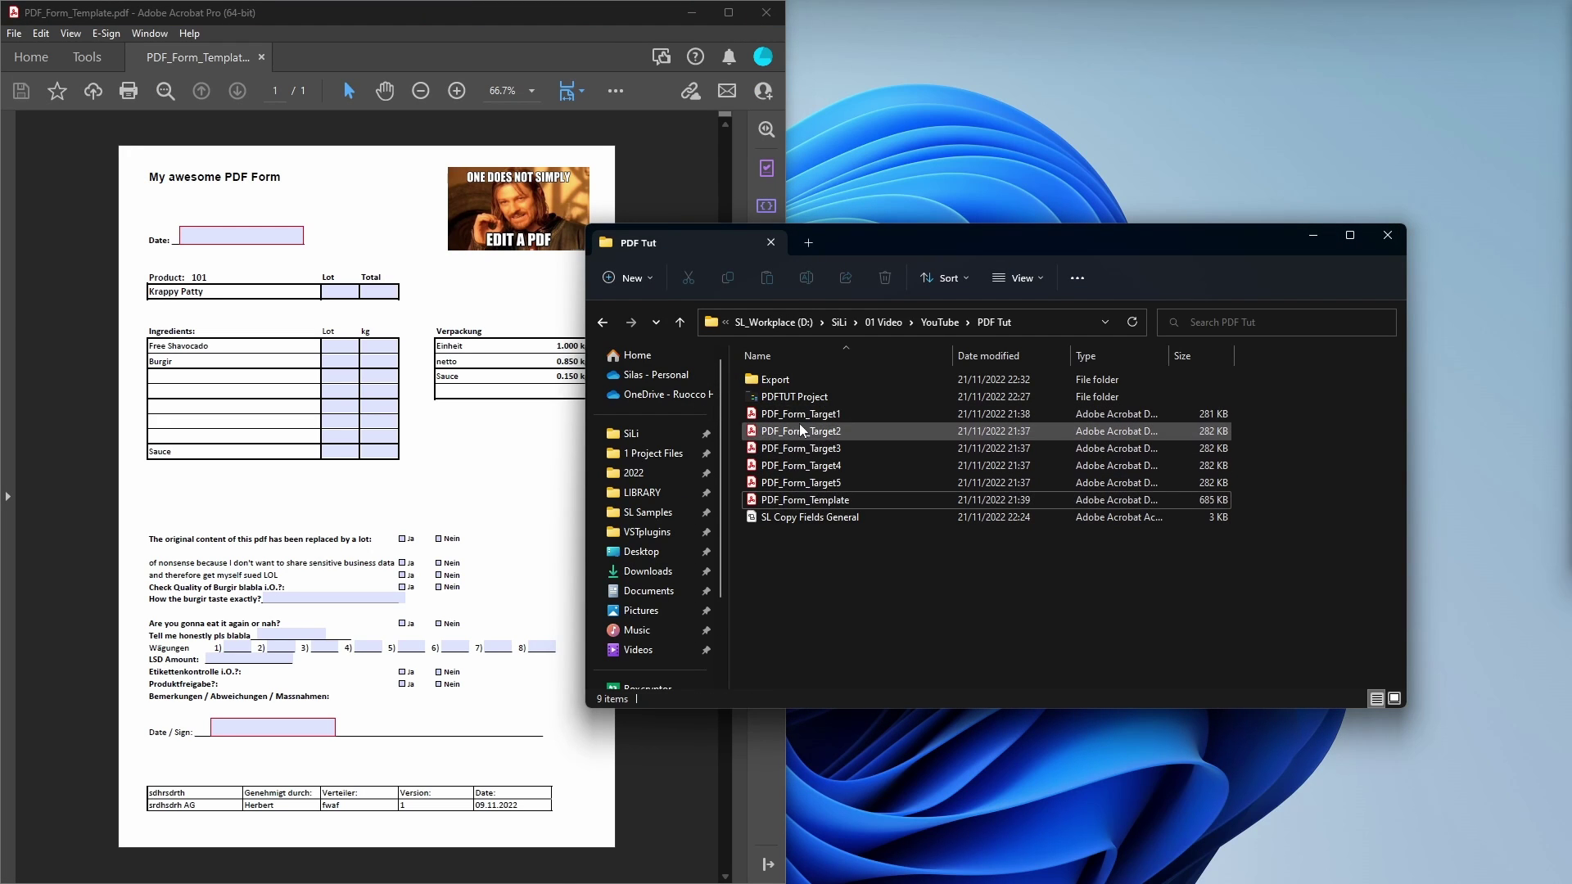
pyautogui.doubleClick(800, 418)
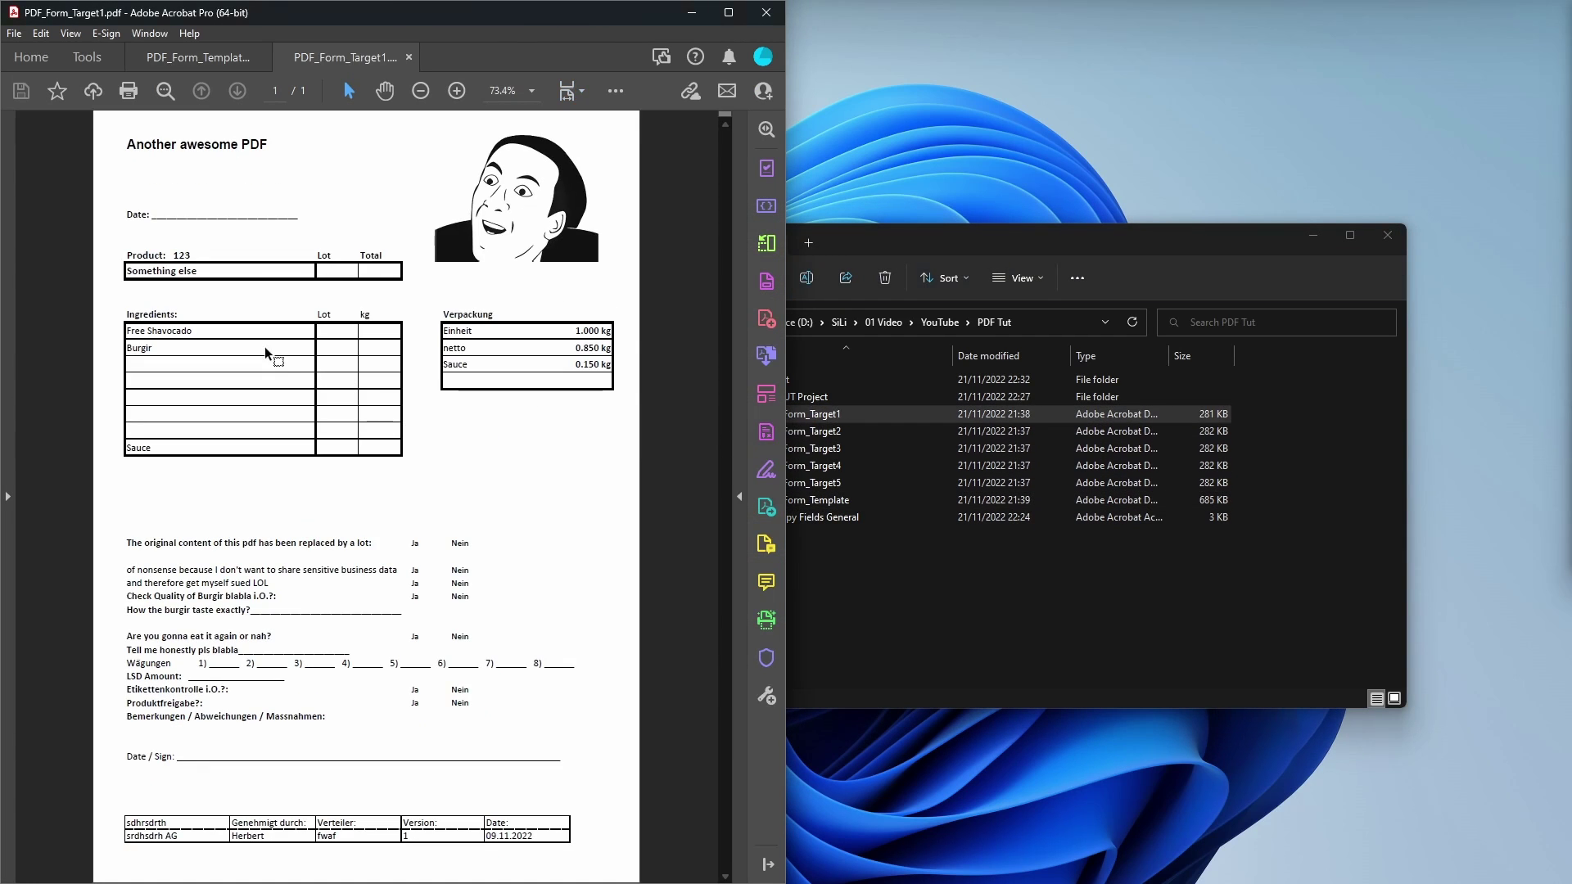
pyautogui.click(767, 281)
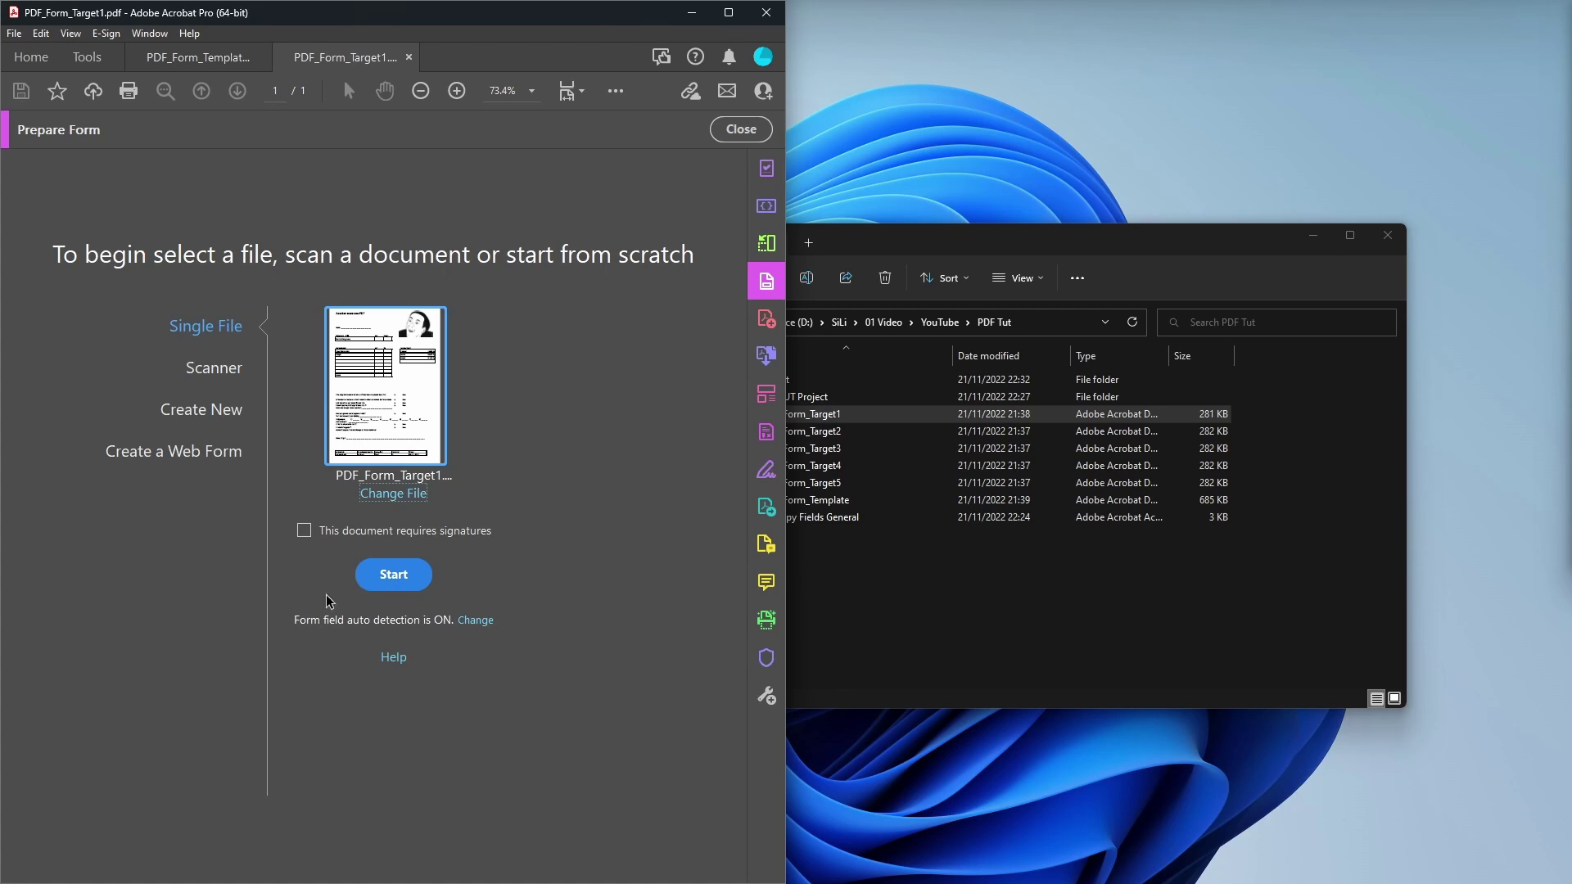
pyautogui.click(741, 129)
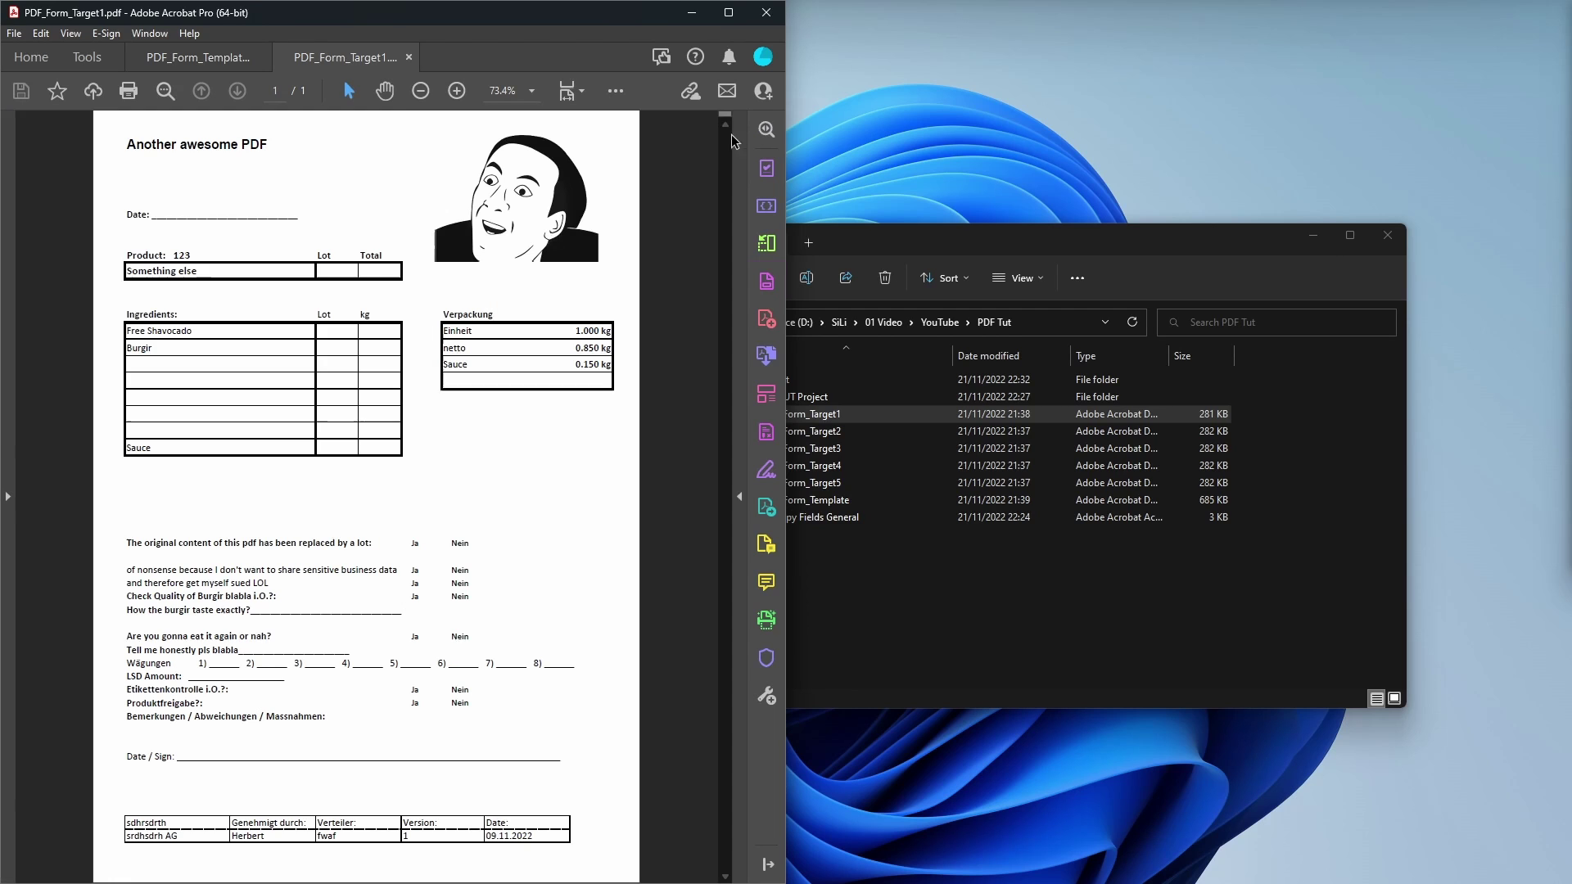
pyautogui.click(411, 57)
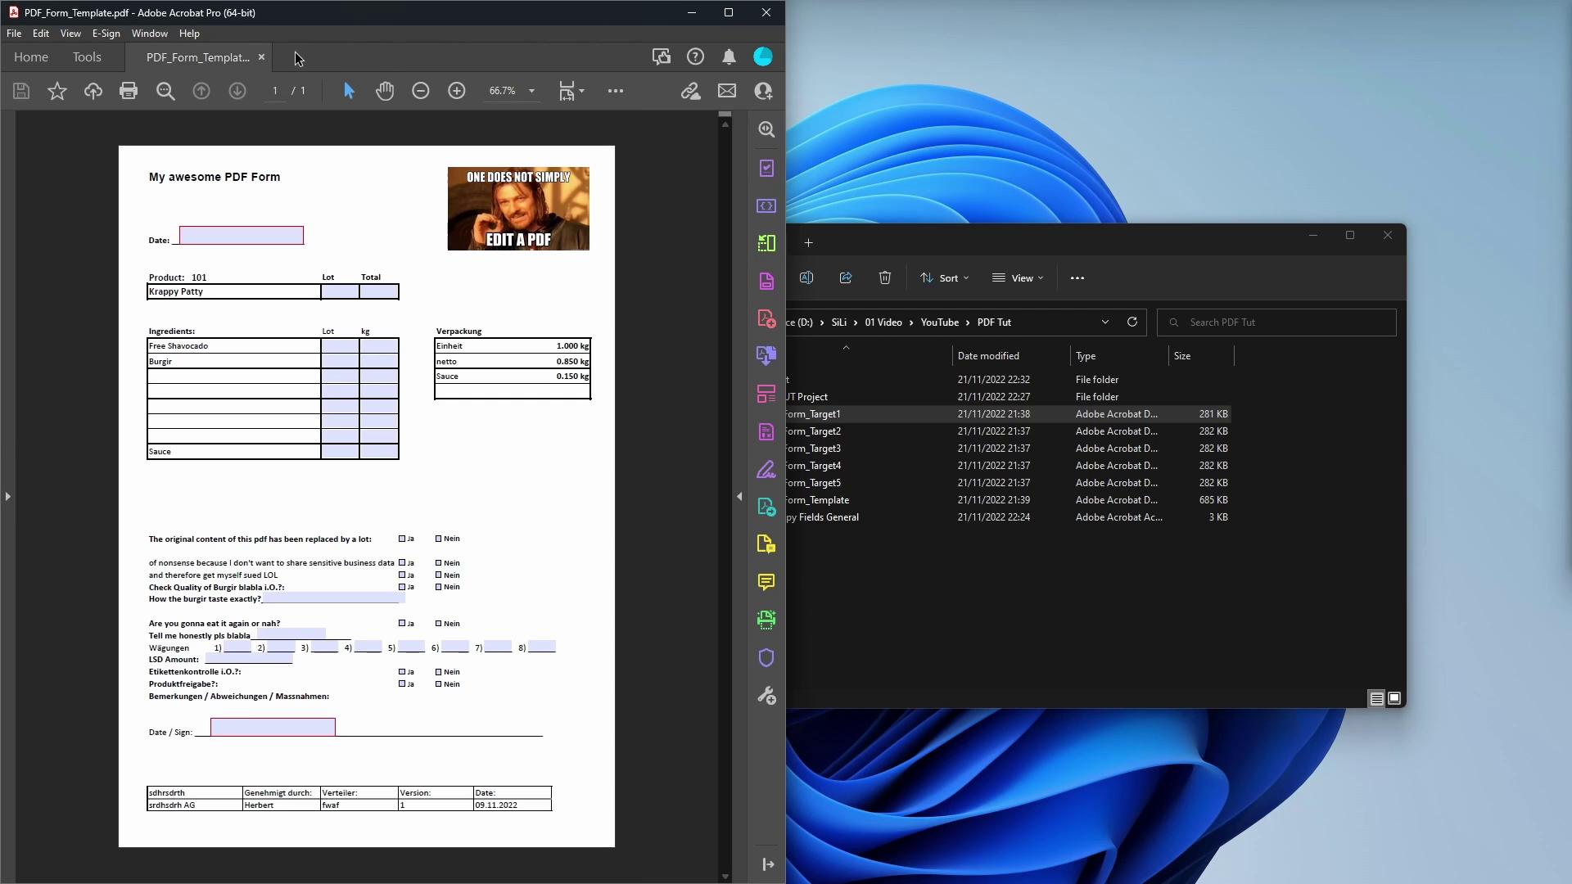
pyautogui.click(263, 57)
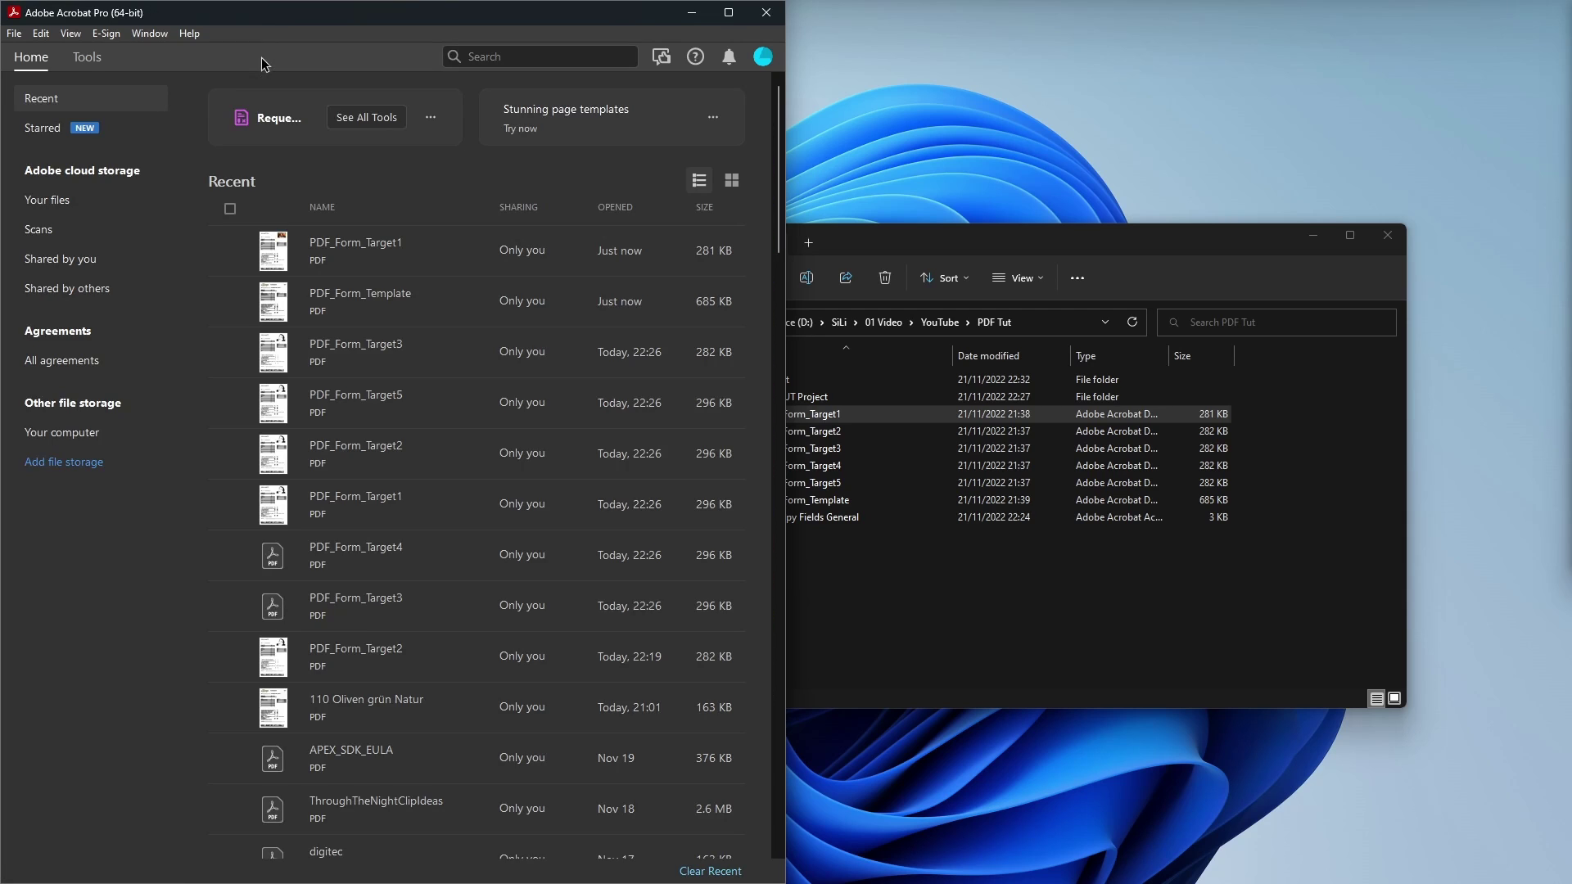
# Open the Action Wizard from Tools and select the SL Copy Fields General action.
pyautogui.click(88, 59)
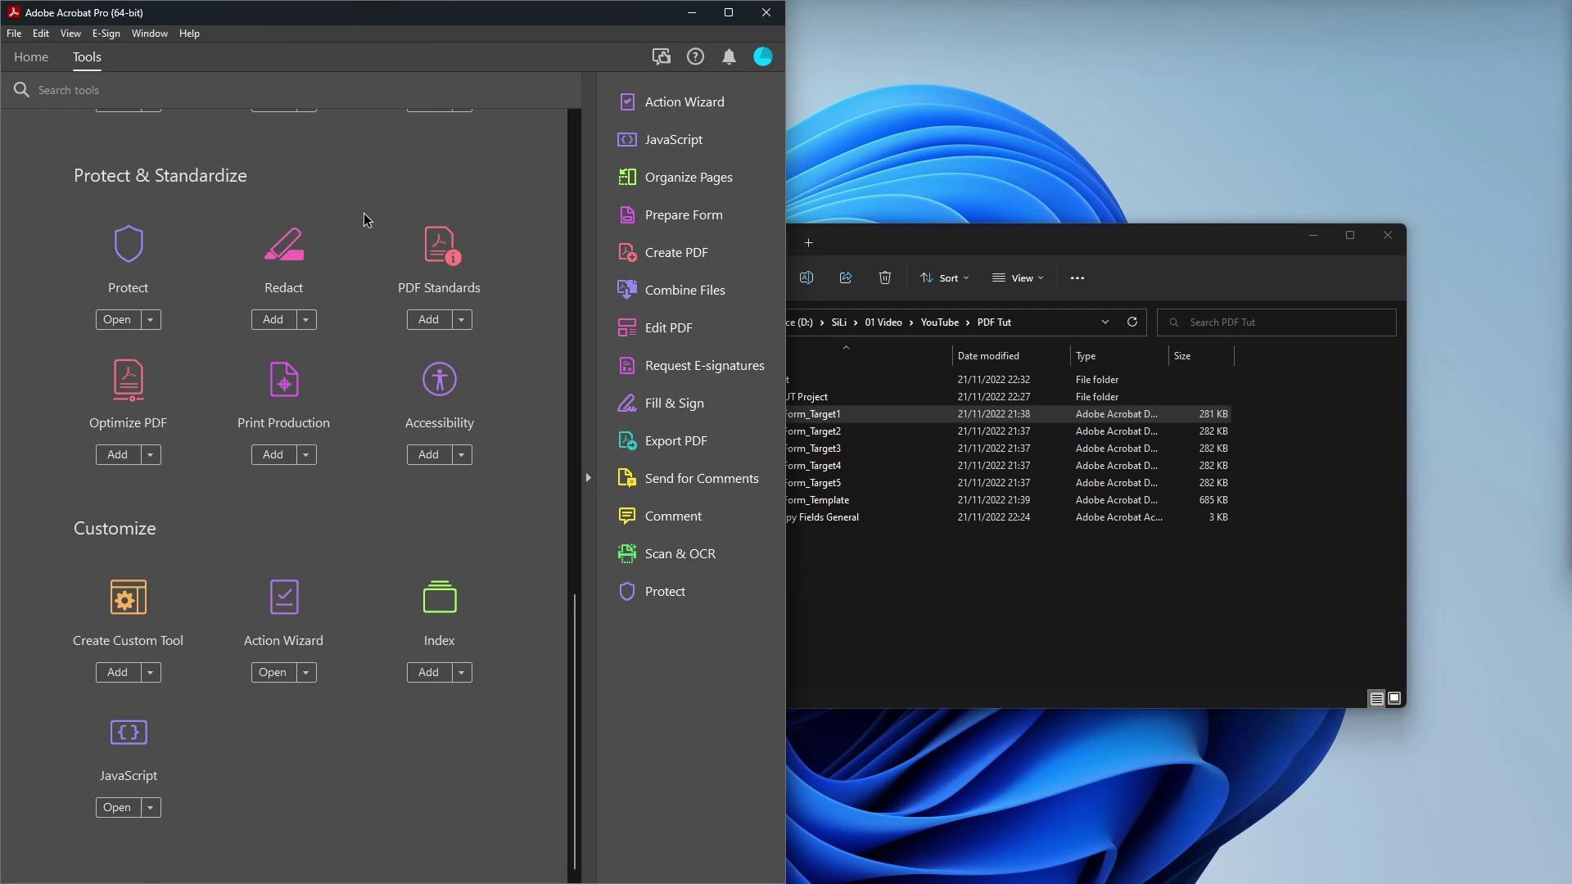
pyautogui.scroll(4, 366, 219)
pyautogui.scroll(-1, 569, 541)
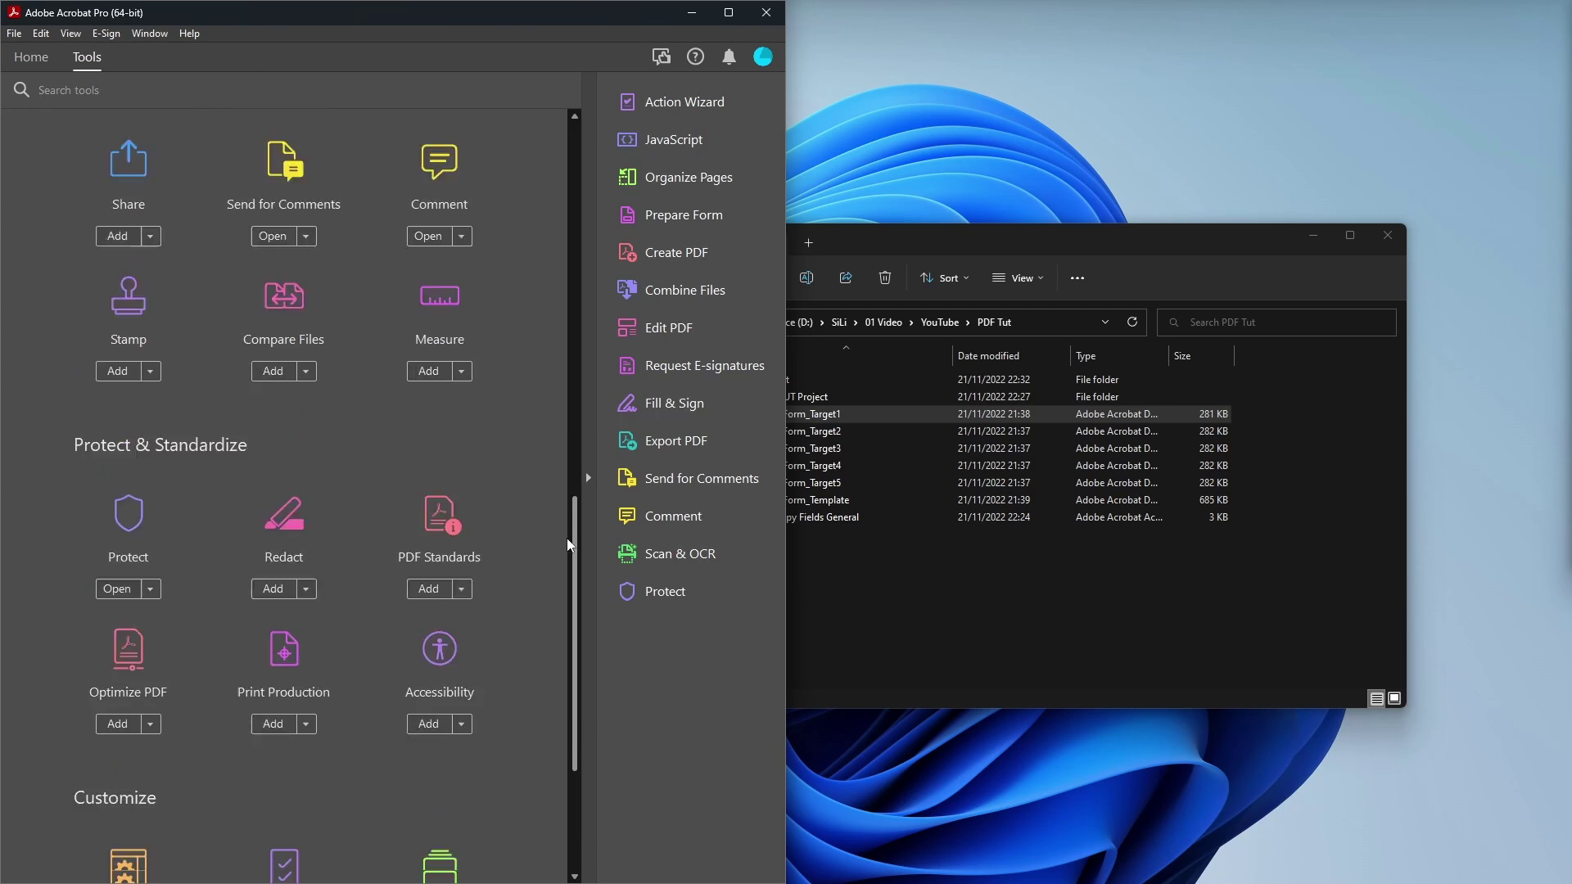
pyautogui.scroll(-3, 567, 538)
pyautogui.click(660, 104)
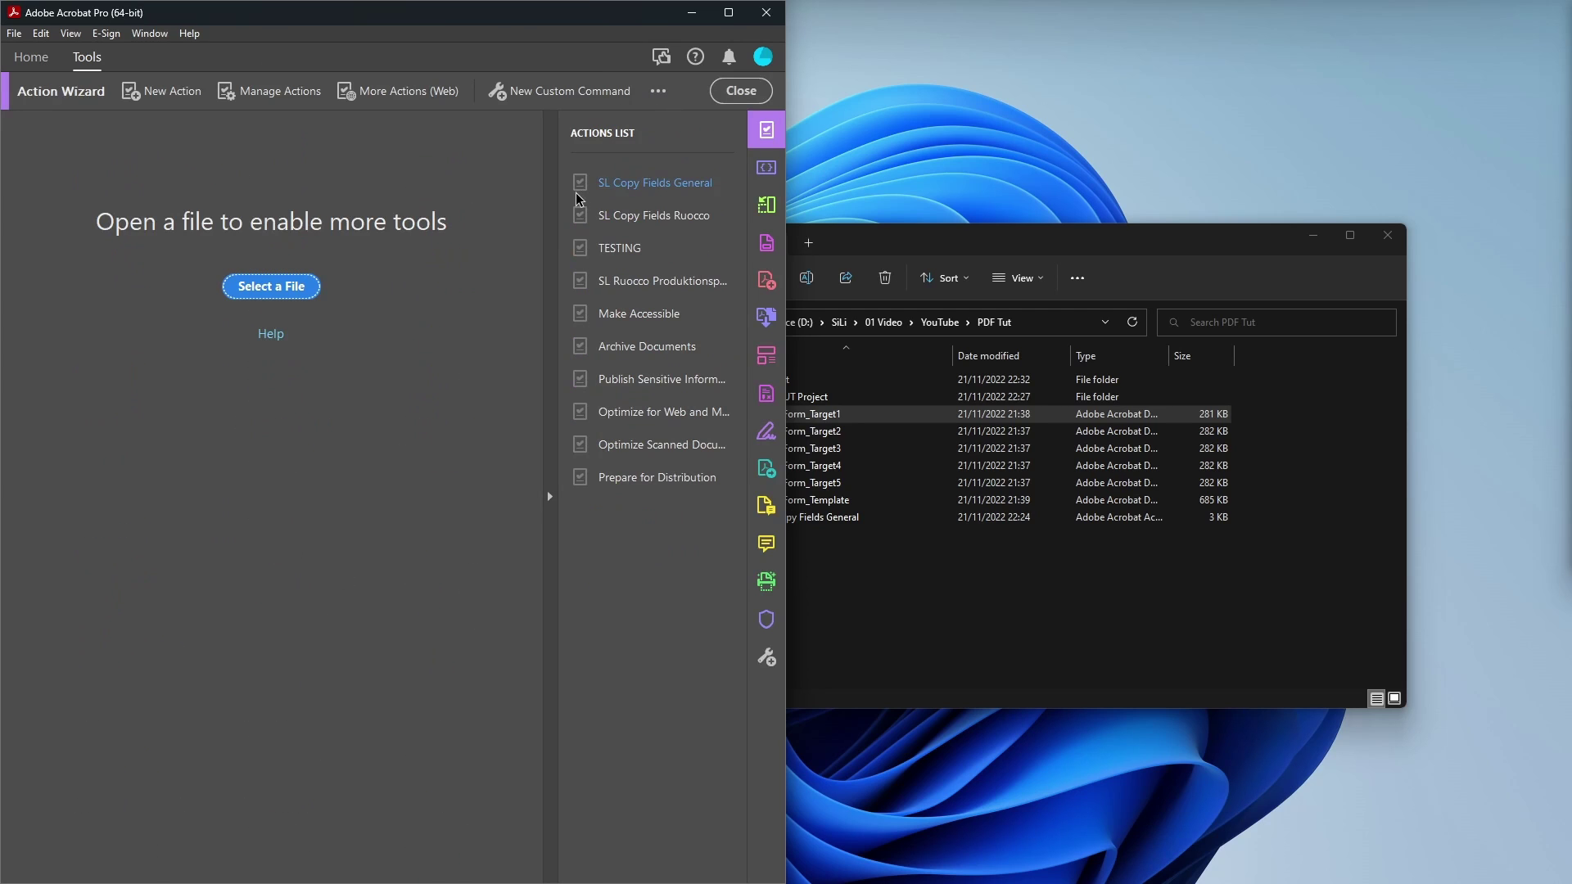
pyautogui.click(626, 188)
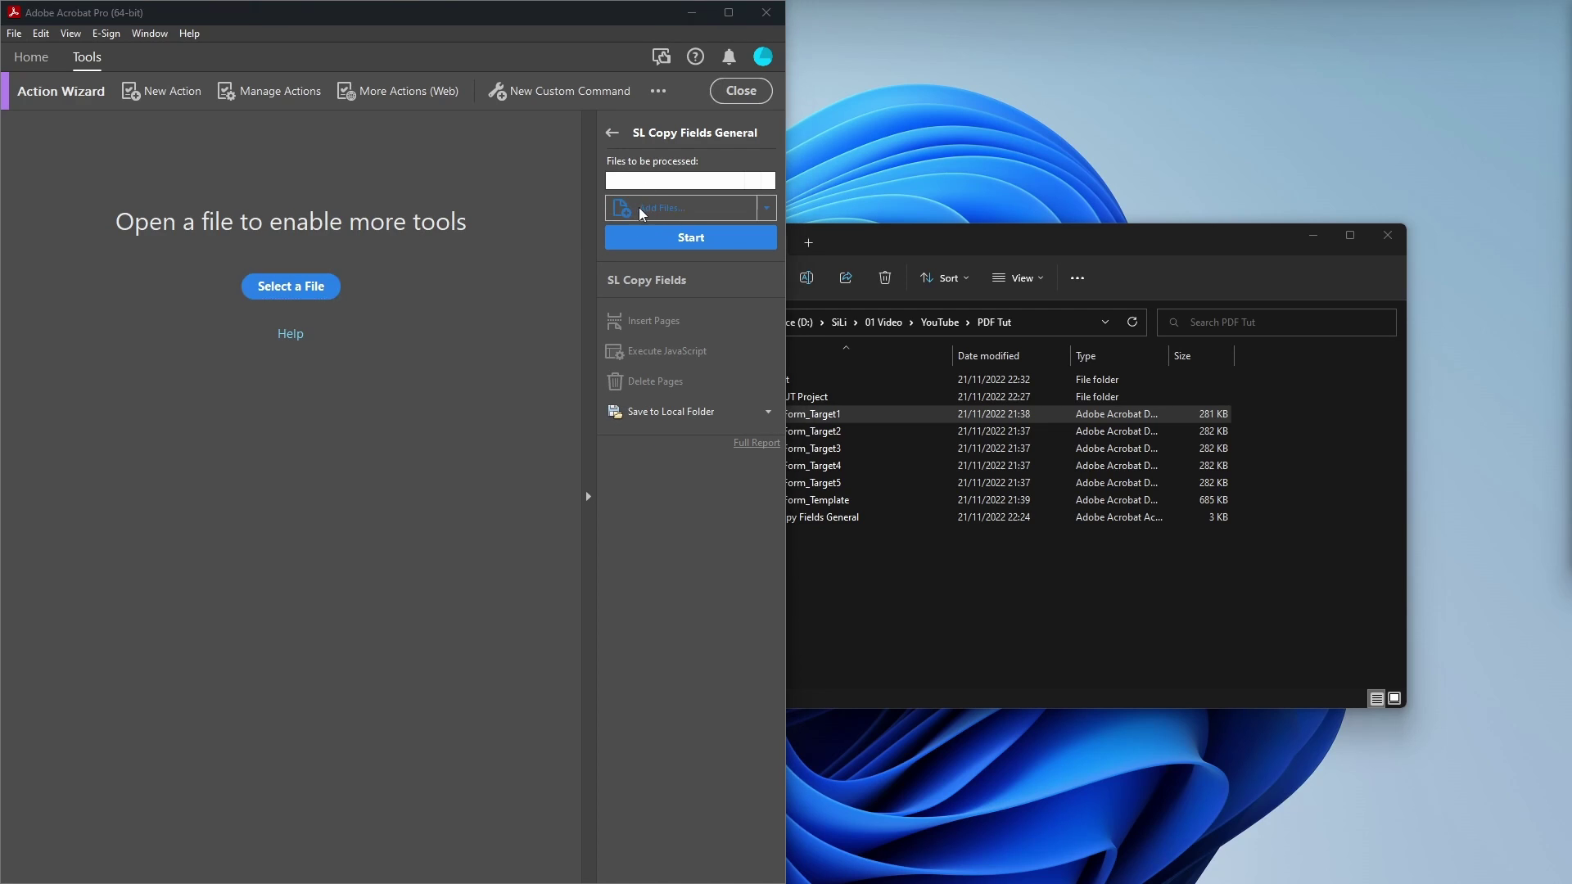
# Add PDF_Form_Target1 through PDF_Form_Target5 as the files to process.
pyautogui.click(640, 209)
pyautogui.moveTo(275, 57); pyautogui.dragTo(346, 244)
pyautogui.click(242, 390)
pyautogui.keyDown('shift'); pyautogui.click(253, 458); pyautogui.keyUp('shift')
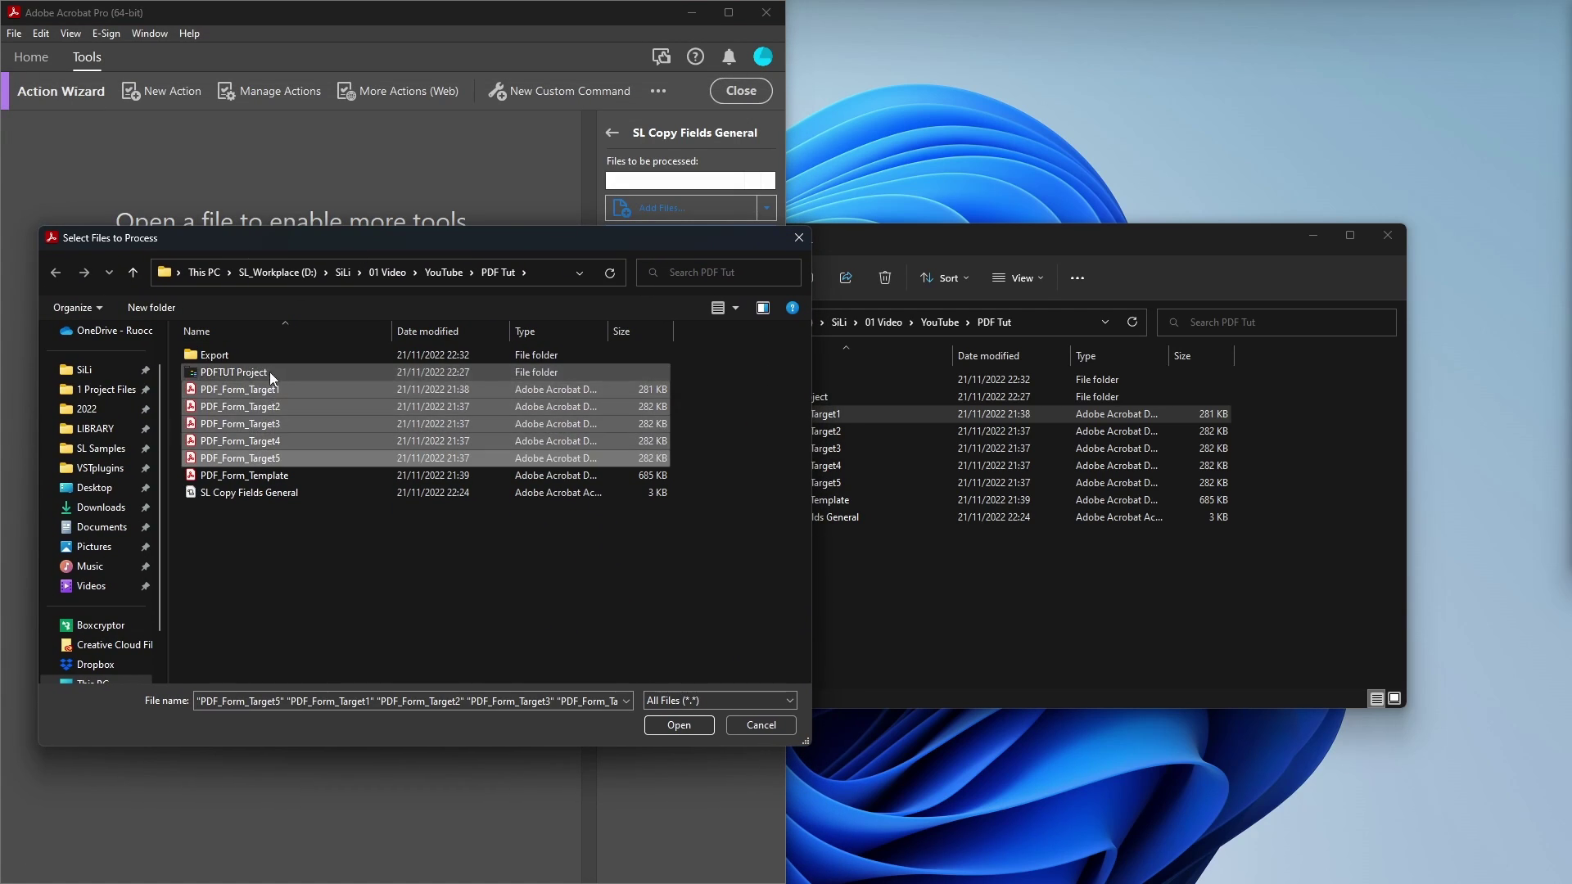
pyautogui.click(675, 726)
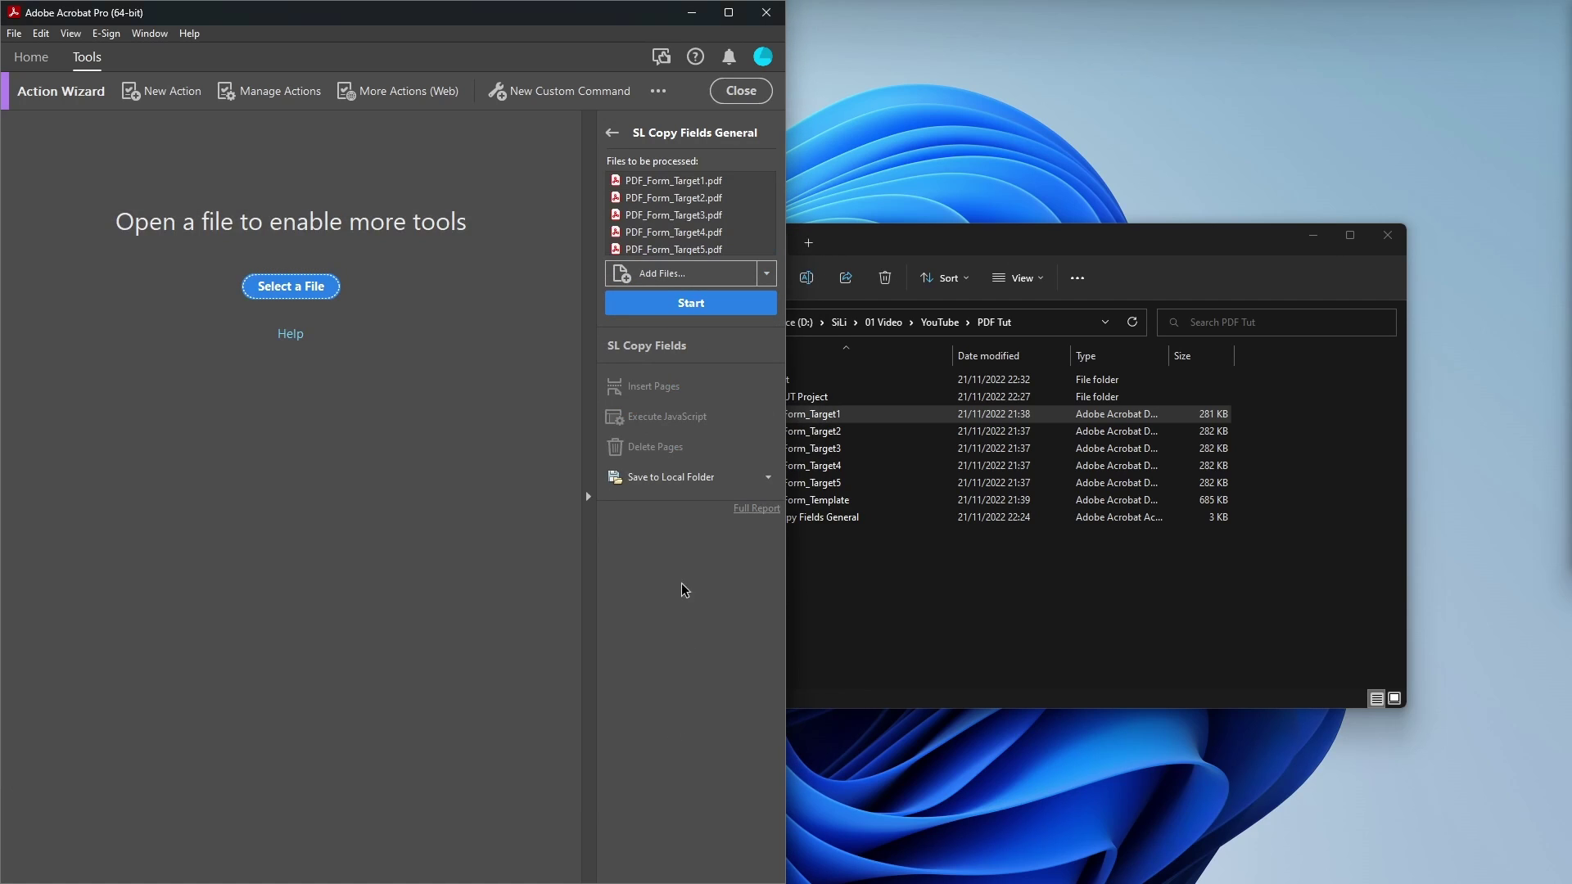
# Open the empty Export folder in Explorer, then start SL Copy Fields General on the queued PDFs.
pyautogui.scroll(-1, 664, 223)
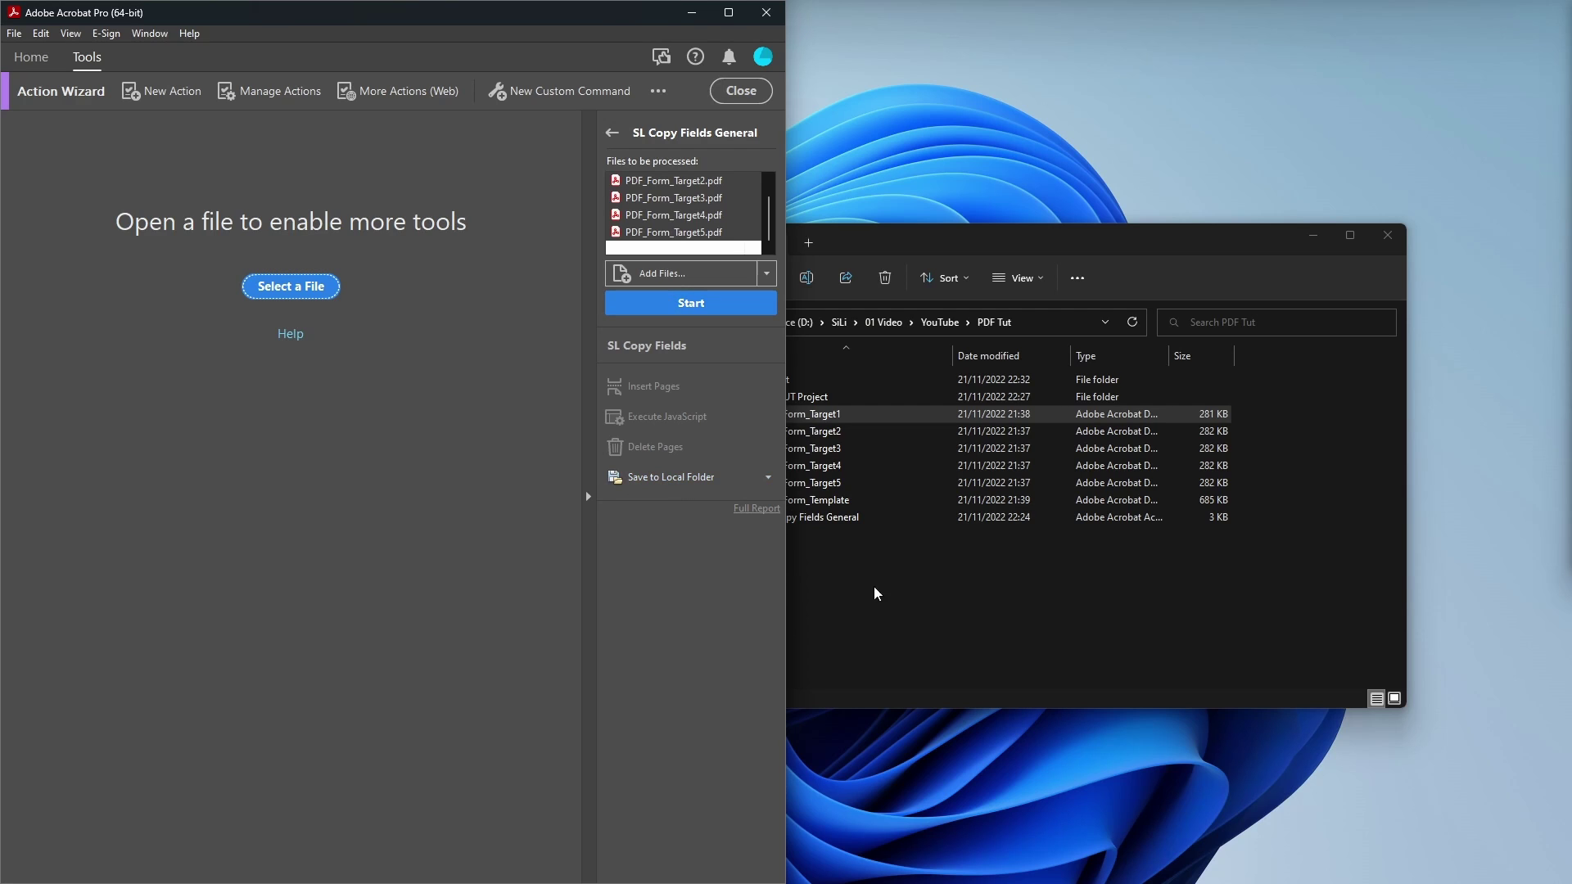
pyautogui.moveTo(843, 234); pyautogui.dragTo(984, 223)
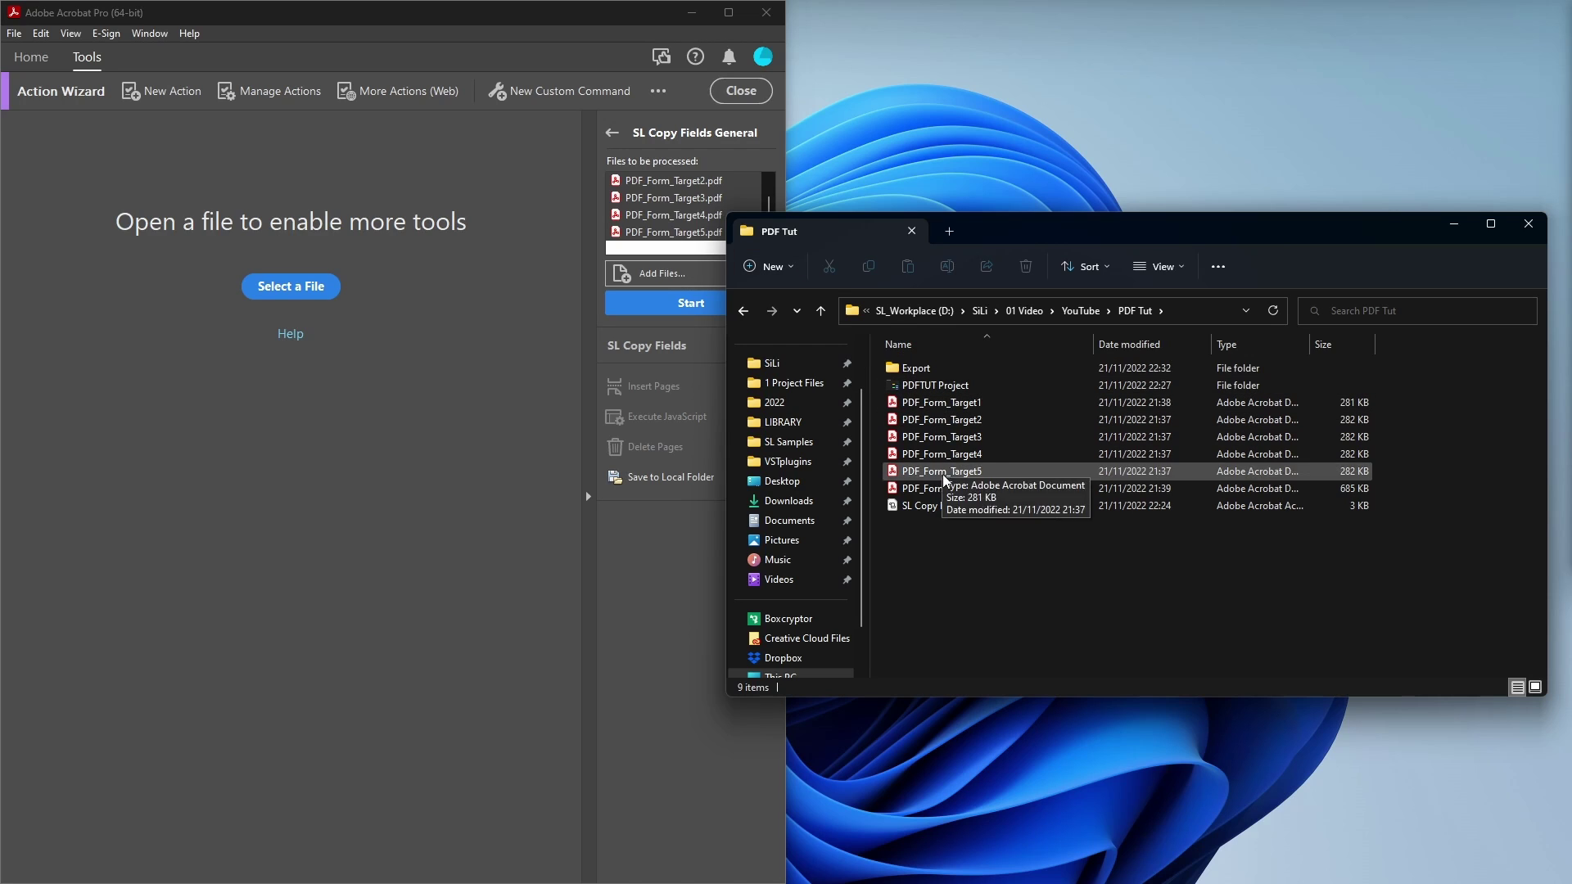
pyautogui.doubleClick(939, 369)
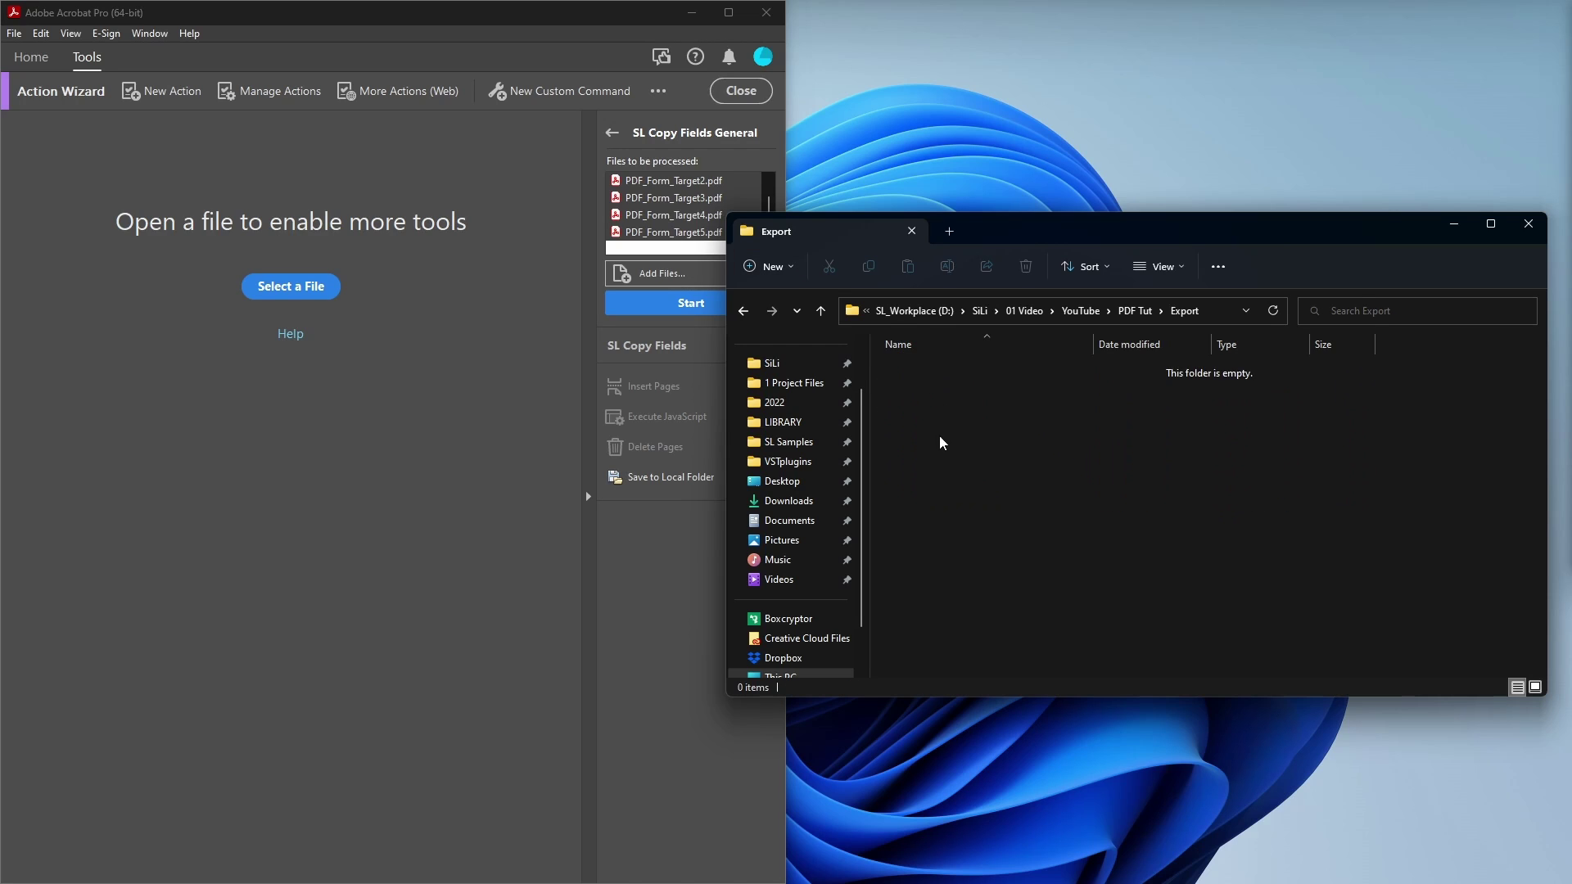
pyautogui.click(563, 310)
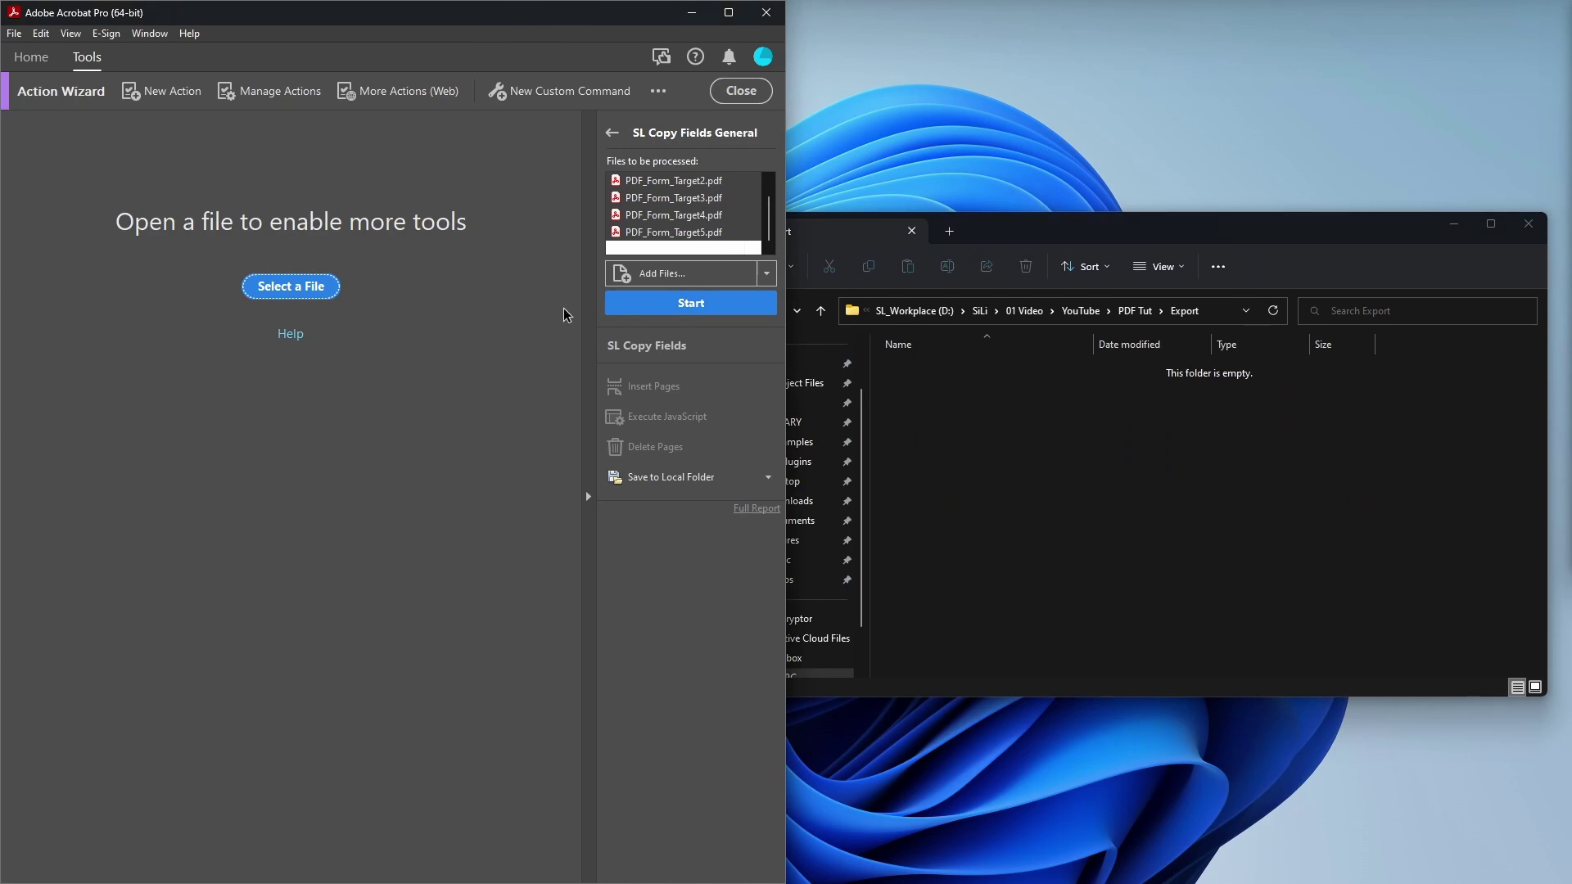
pyautogui.click(659, 304)
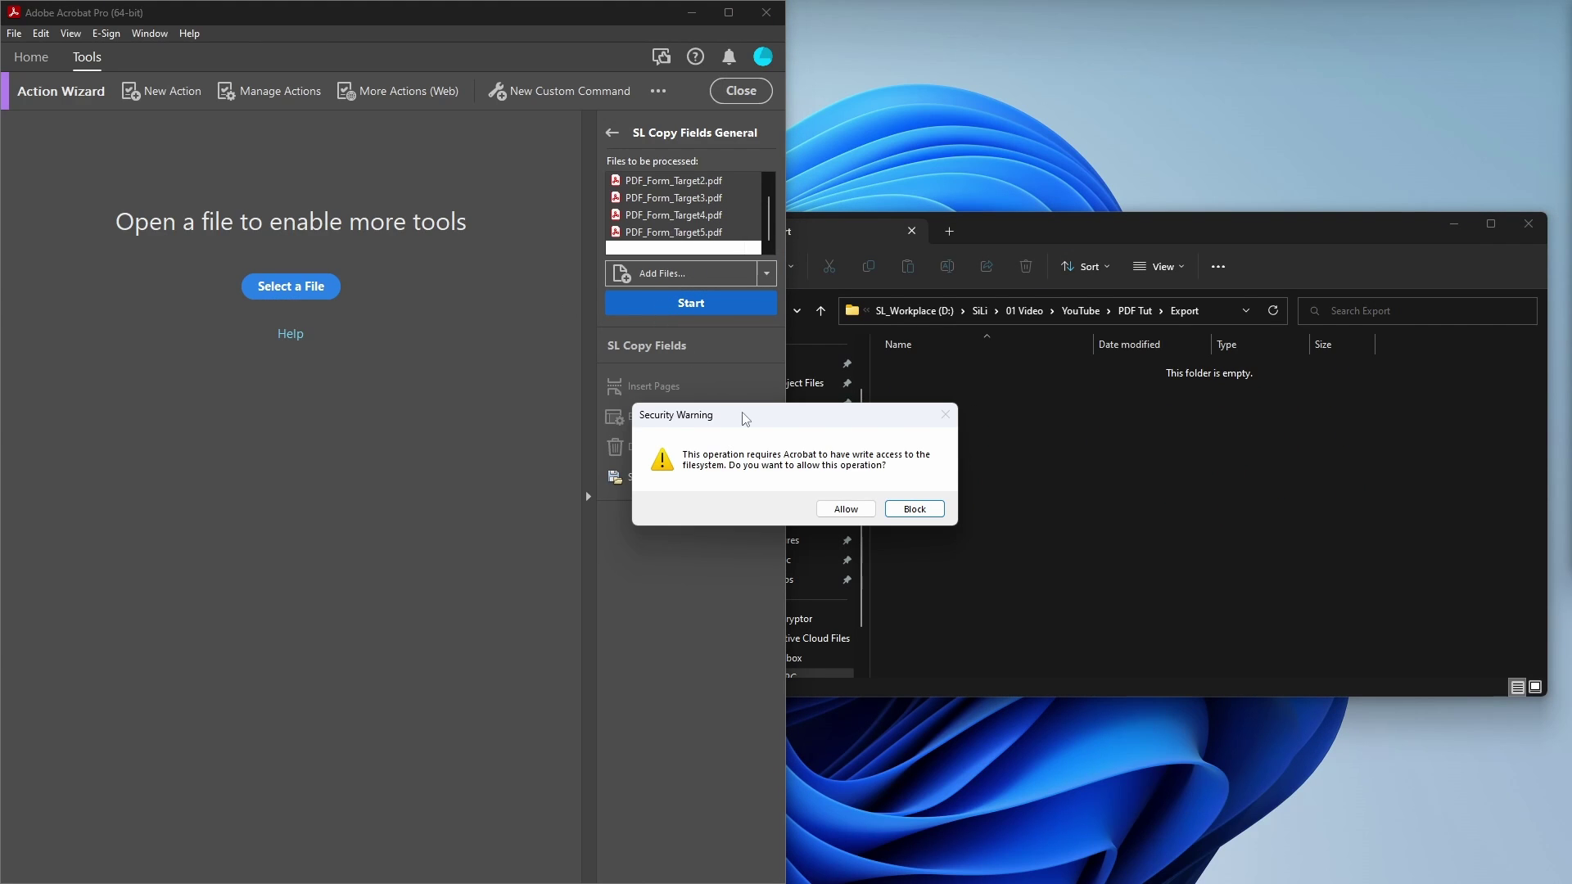
# Move the Security Warning aside and allow Acrobat filesystem write access.
pyautogui.moveTo(746, 421); pyautogui.dragTo(469, 375)
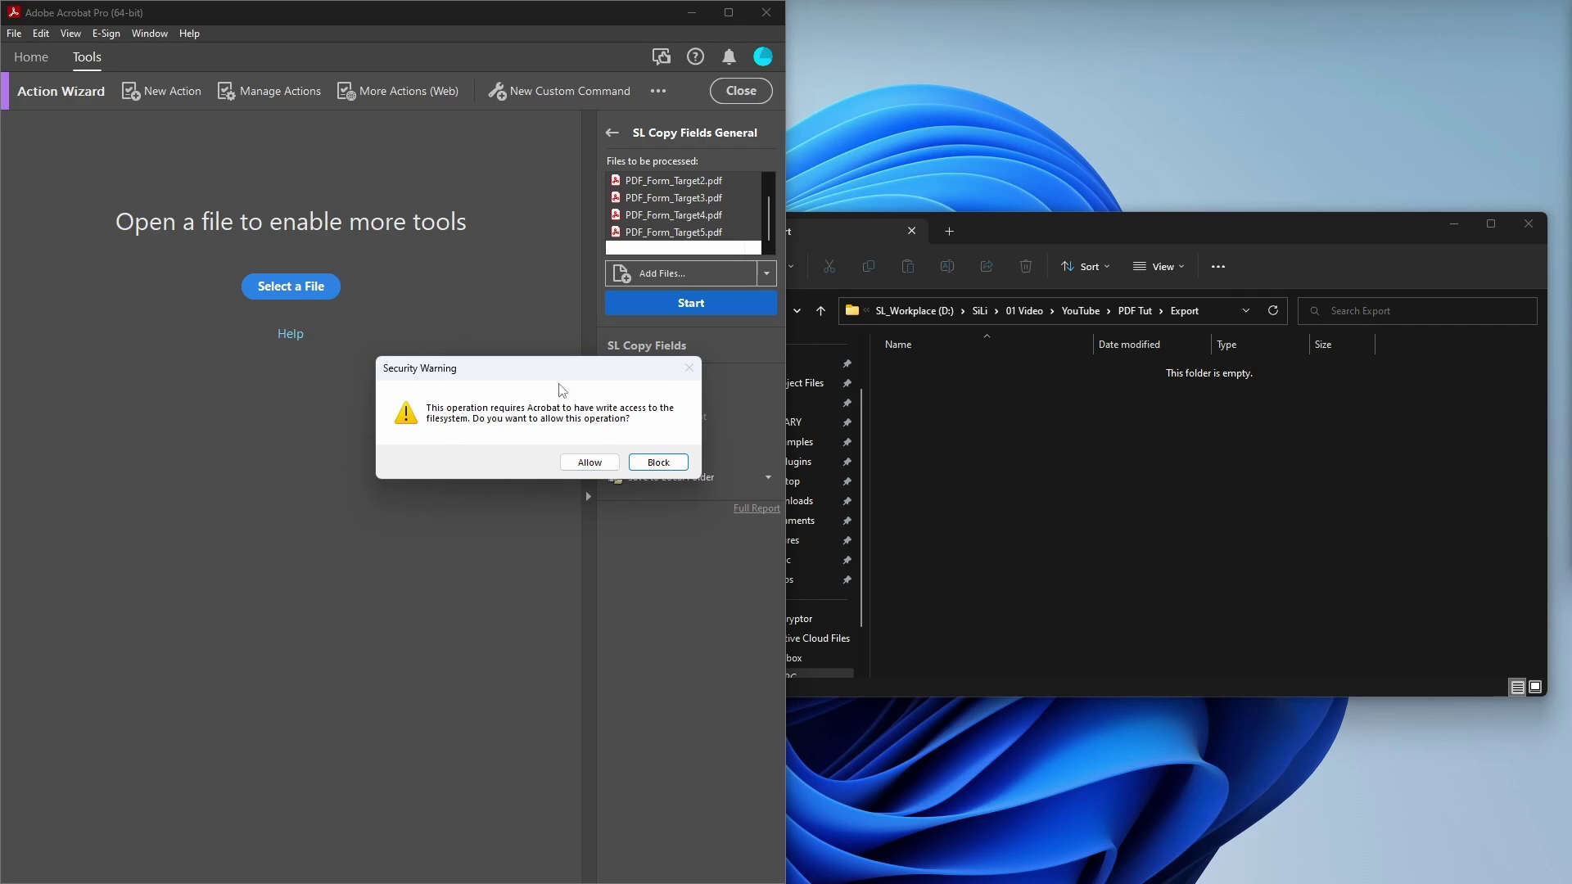
pyautogui.moveTo(532, 372); pyautogui.dragTo(425, 391)
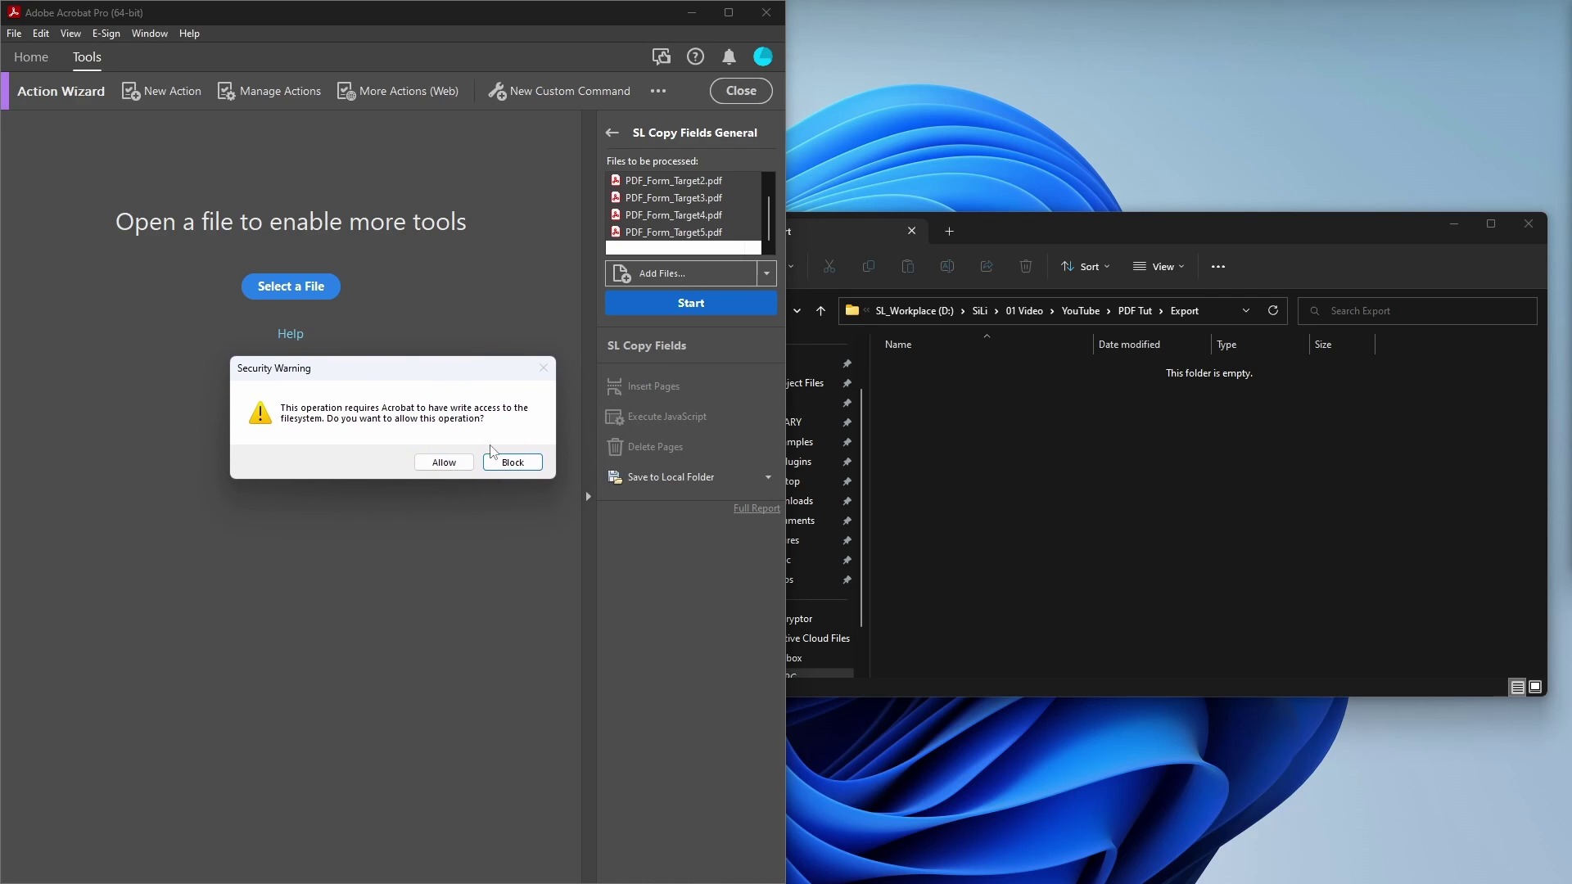
pyautogui.click(443, 462)
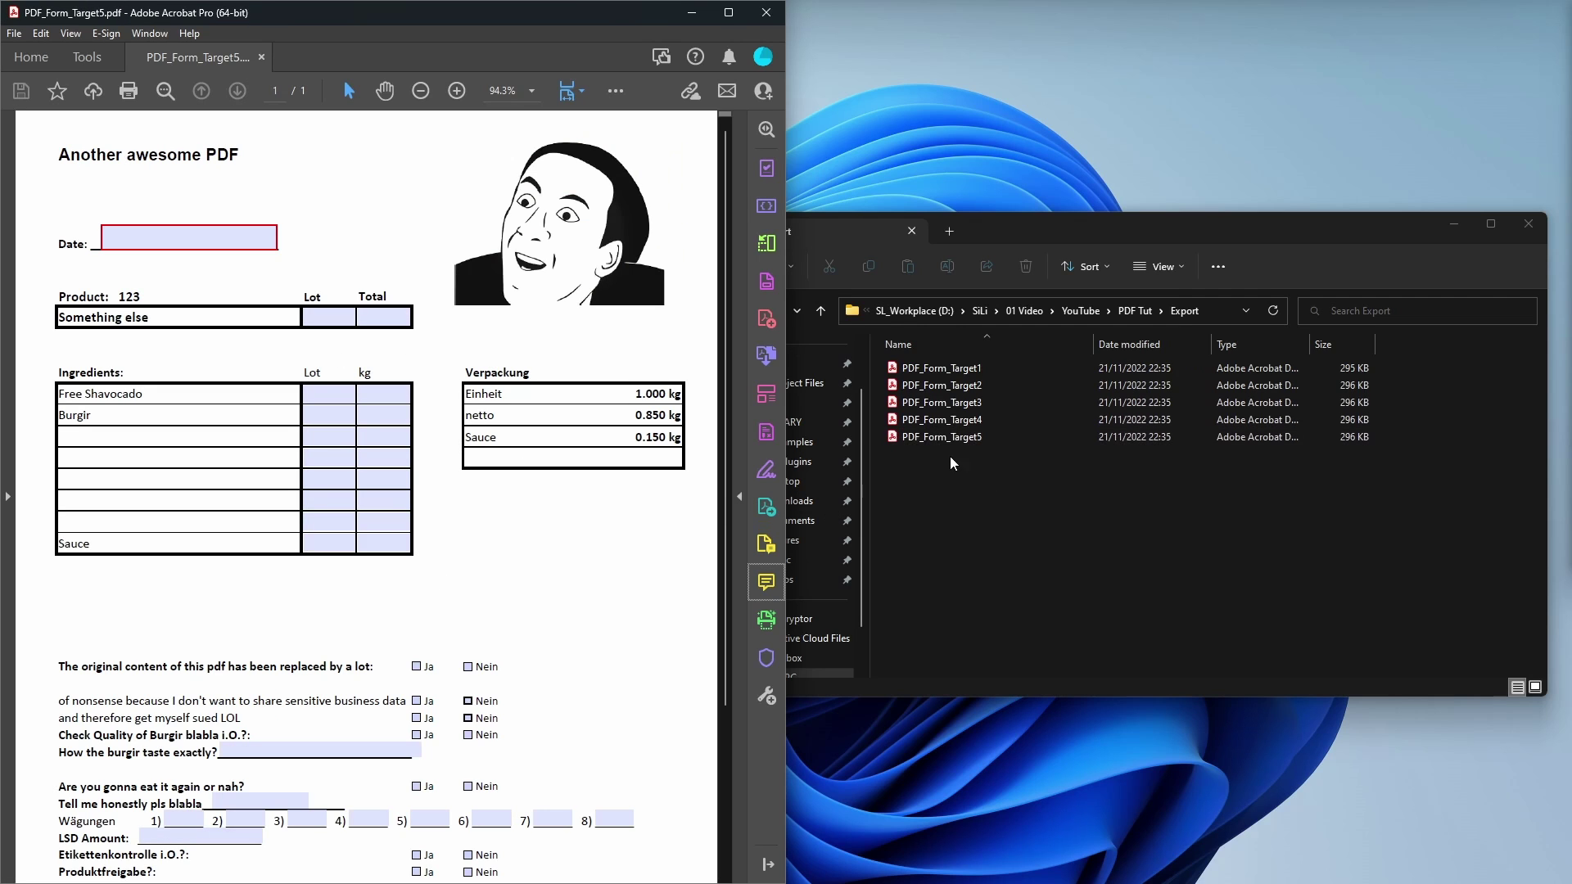
# Close the processed Target5 document and open the exported PDF_Form_Target1.
pyautogui.click(984, 464)
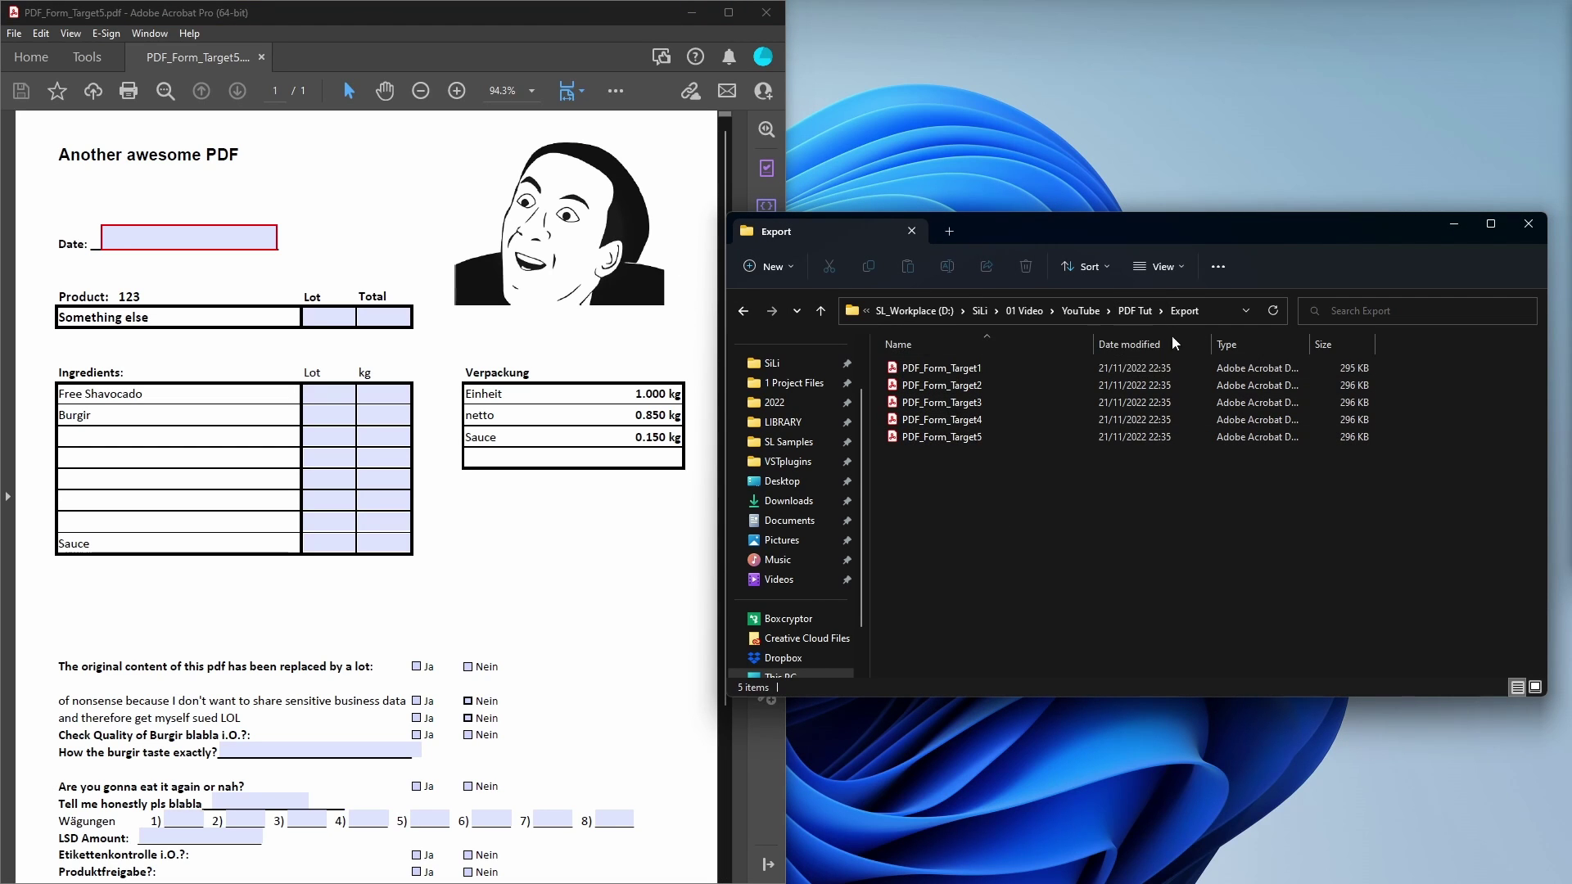
pyautogui.click(264, 57)
pyautogui.click(264, 57)
pyautogui.click(985, 592)
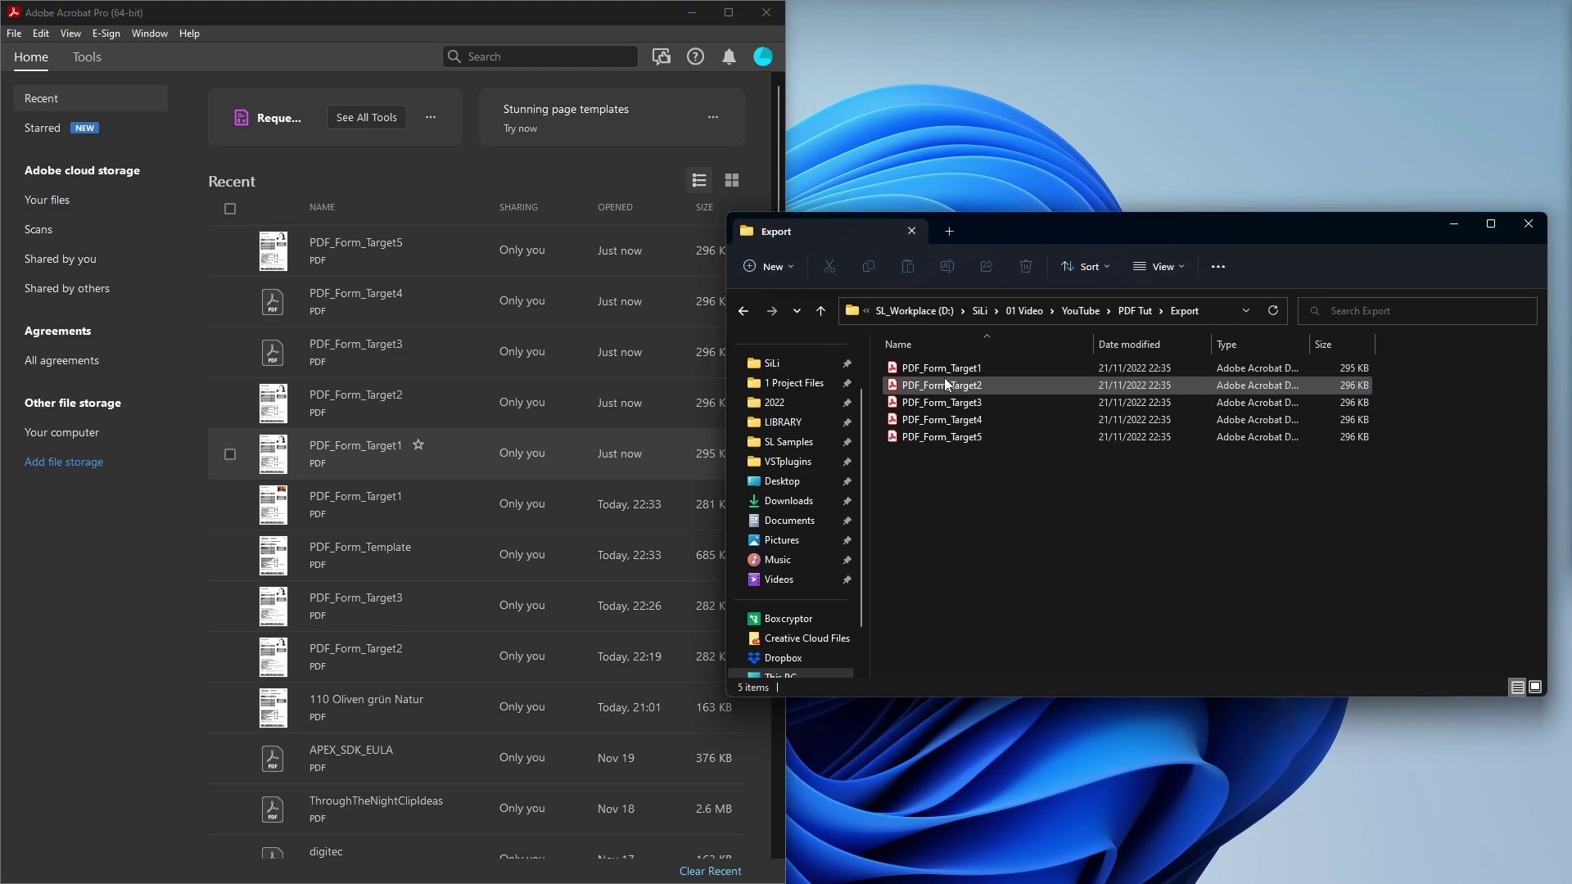
pyautogui.doubleClick(950, 371)
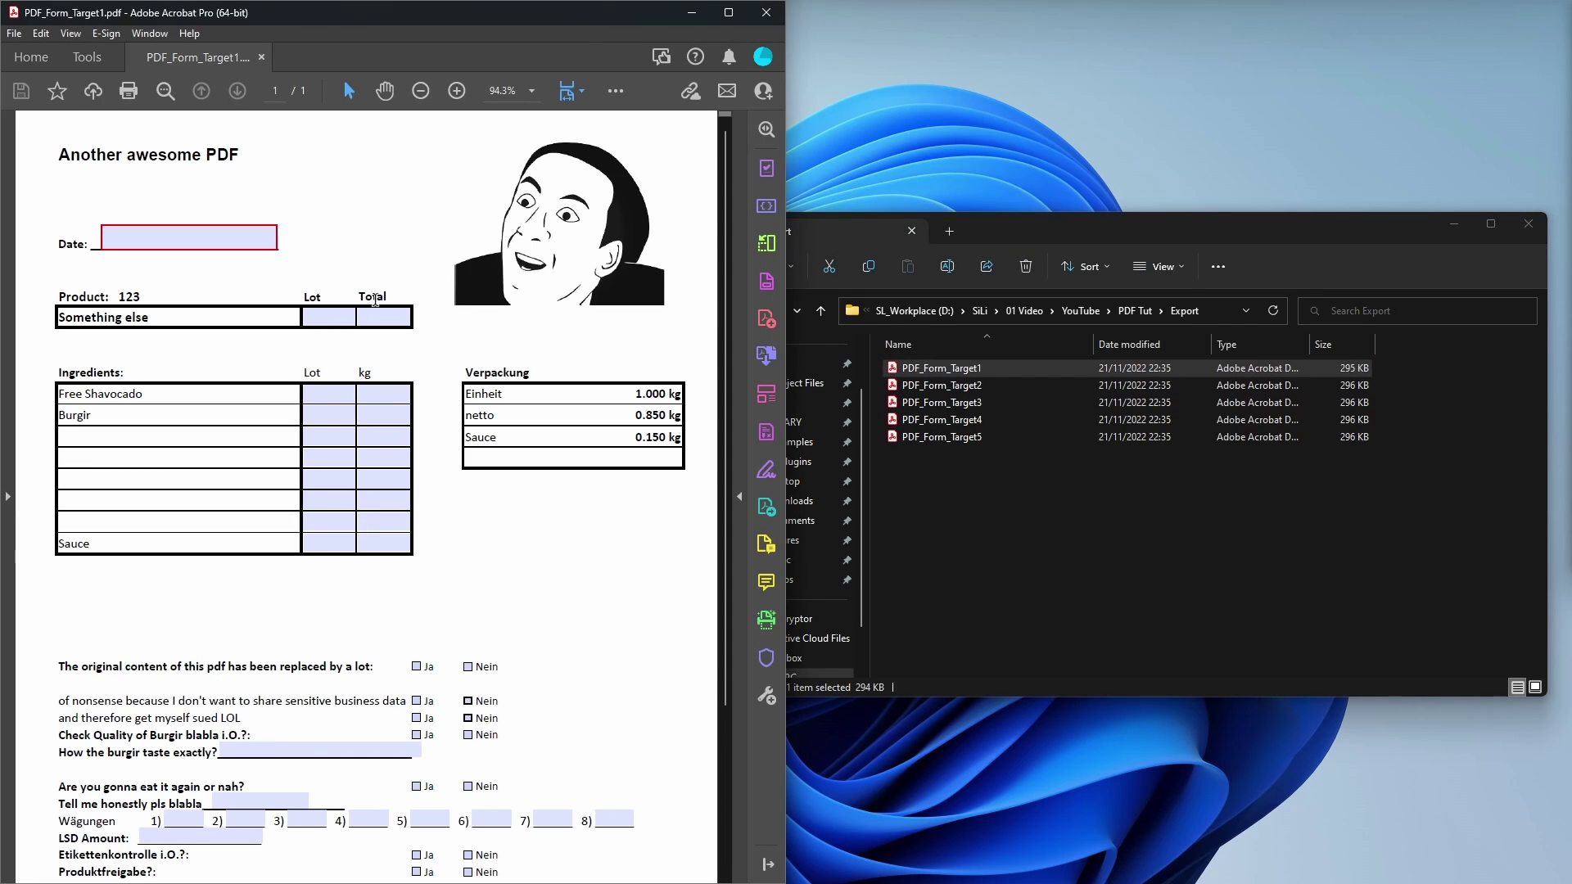
pyautogui.scroll(-3, 292, 405)
pyautogui.scroll(3, 292, 404)
pyautogui.scroll(1, 292, 404)
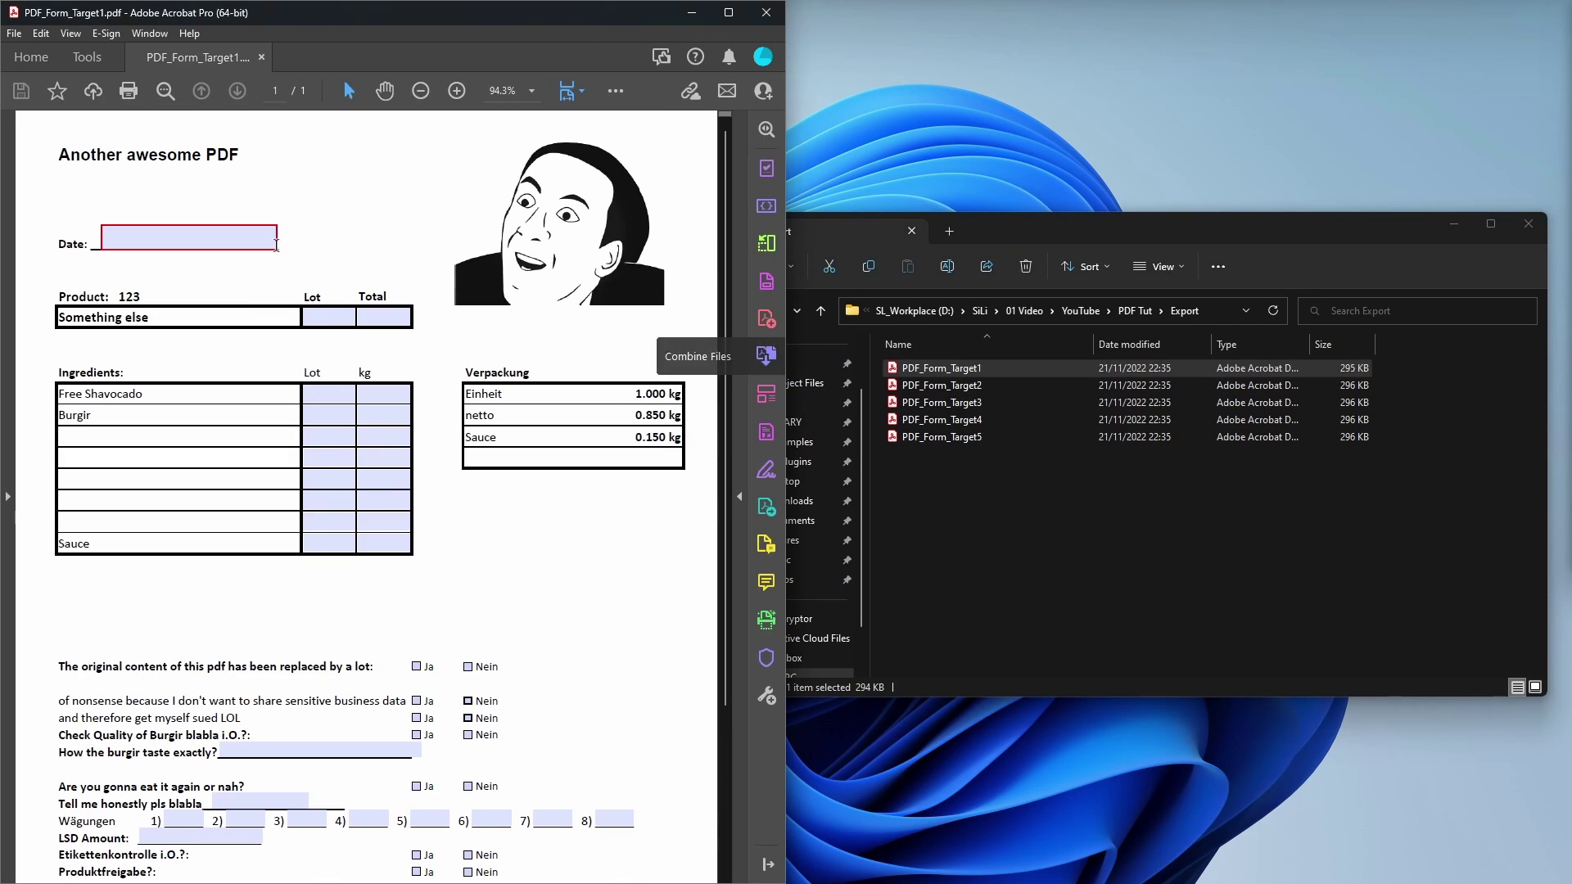
# Test-fill Target1: Date the 21st, Lot 123, Total 123123, ingredient Lot 123, tick Ja.
pyautogui.click(233, 239)
pyautogui.click(108, 334)
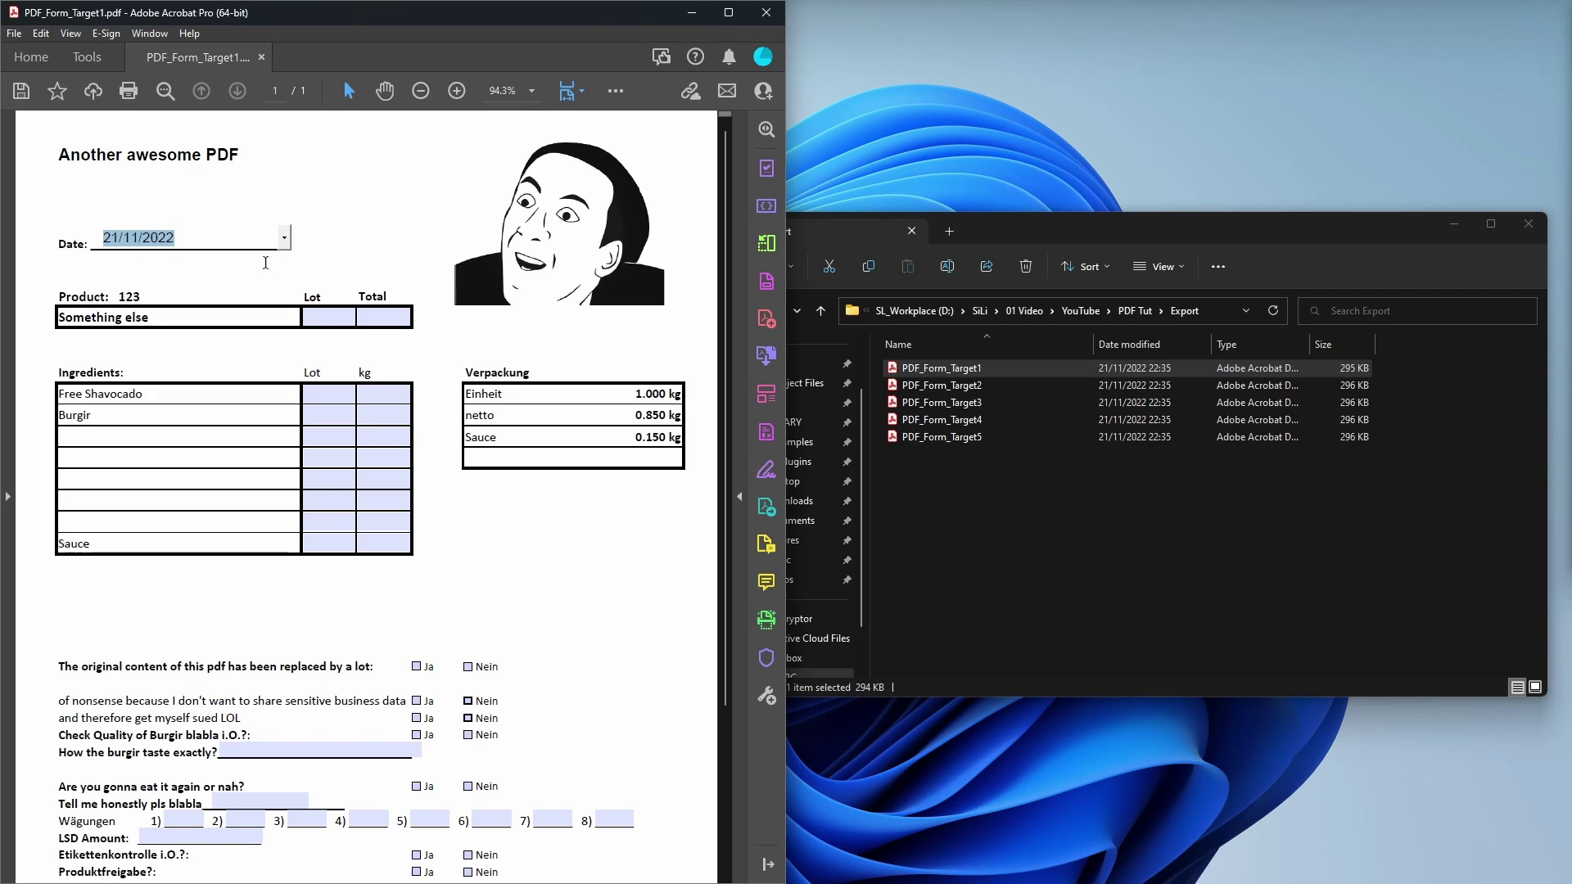
pyautogui.click(331, 318)
pyautogui.write('123')
pyautogui.press('Tab')
pyautogui.write('123123')
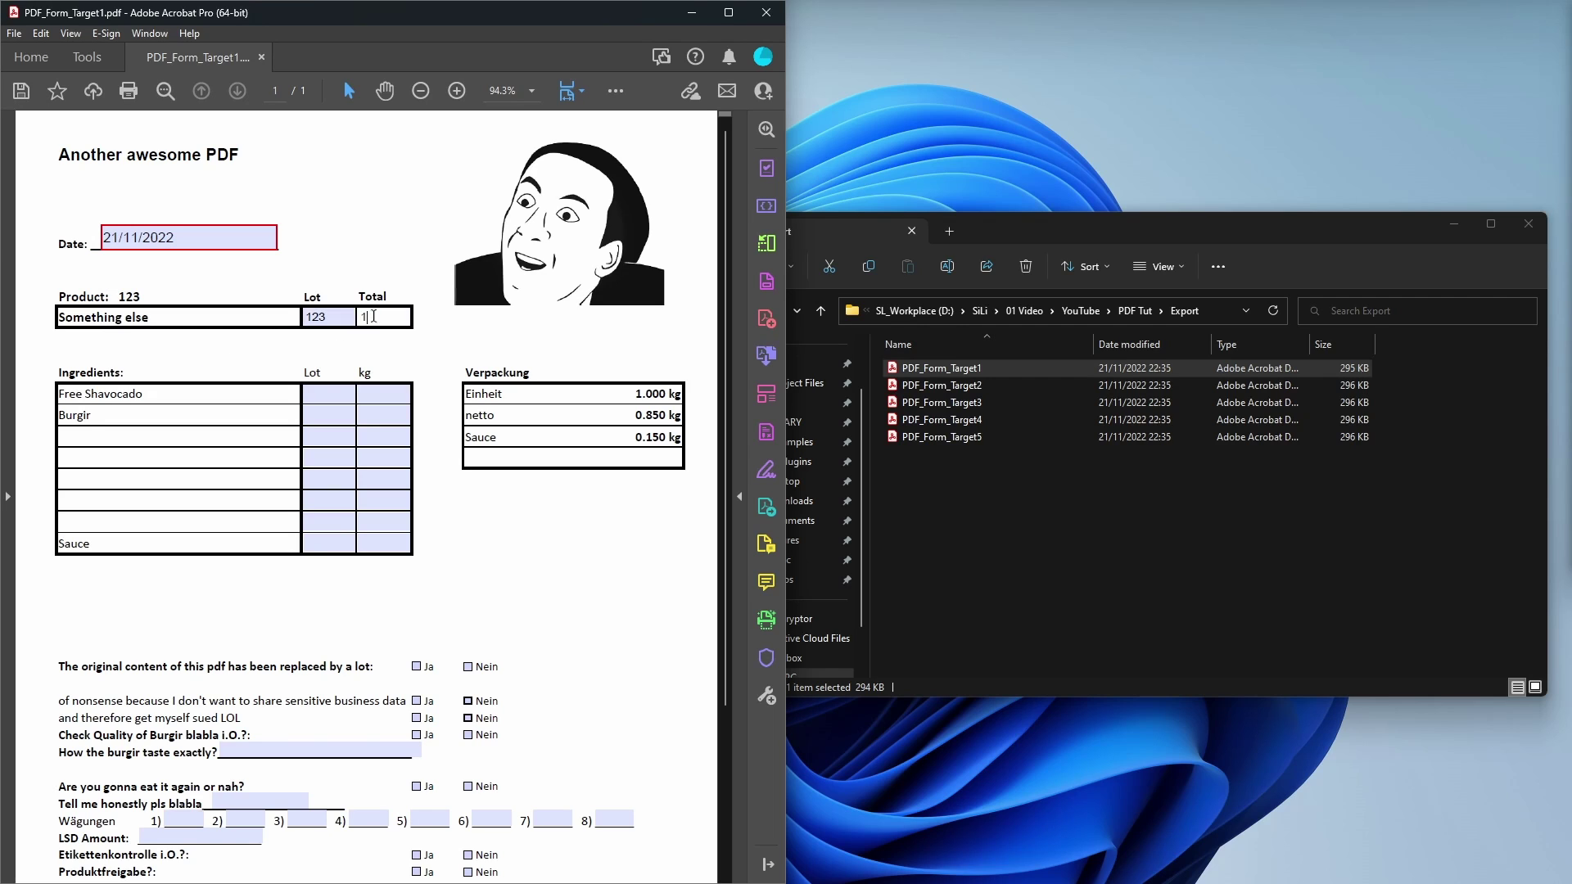
pyautogui.click(332, 394)
pyautogui.write('123')
pyautogui.scroll(-3, 327, 399)
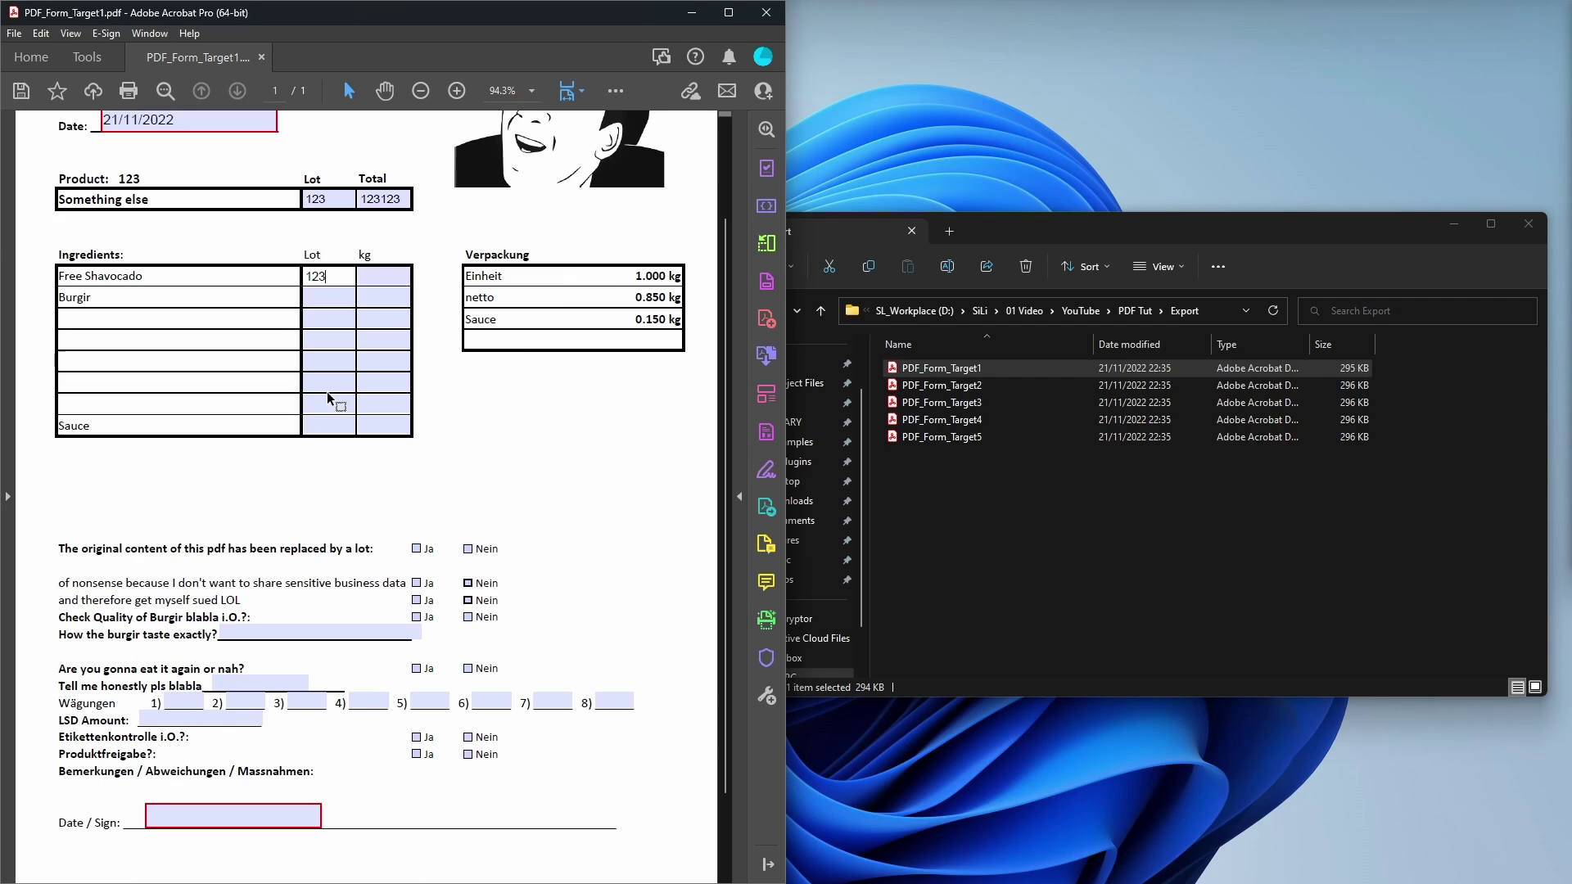
pyautogui.click(414, 558)
pyautogui.click(417, 583)
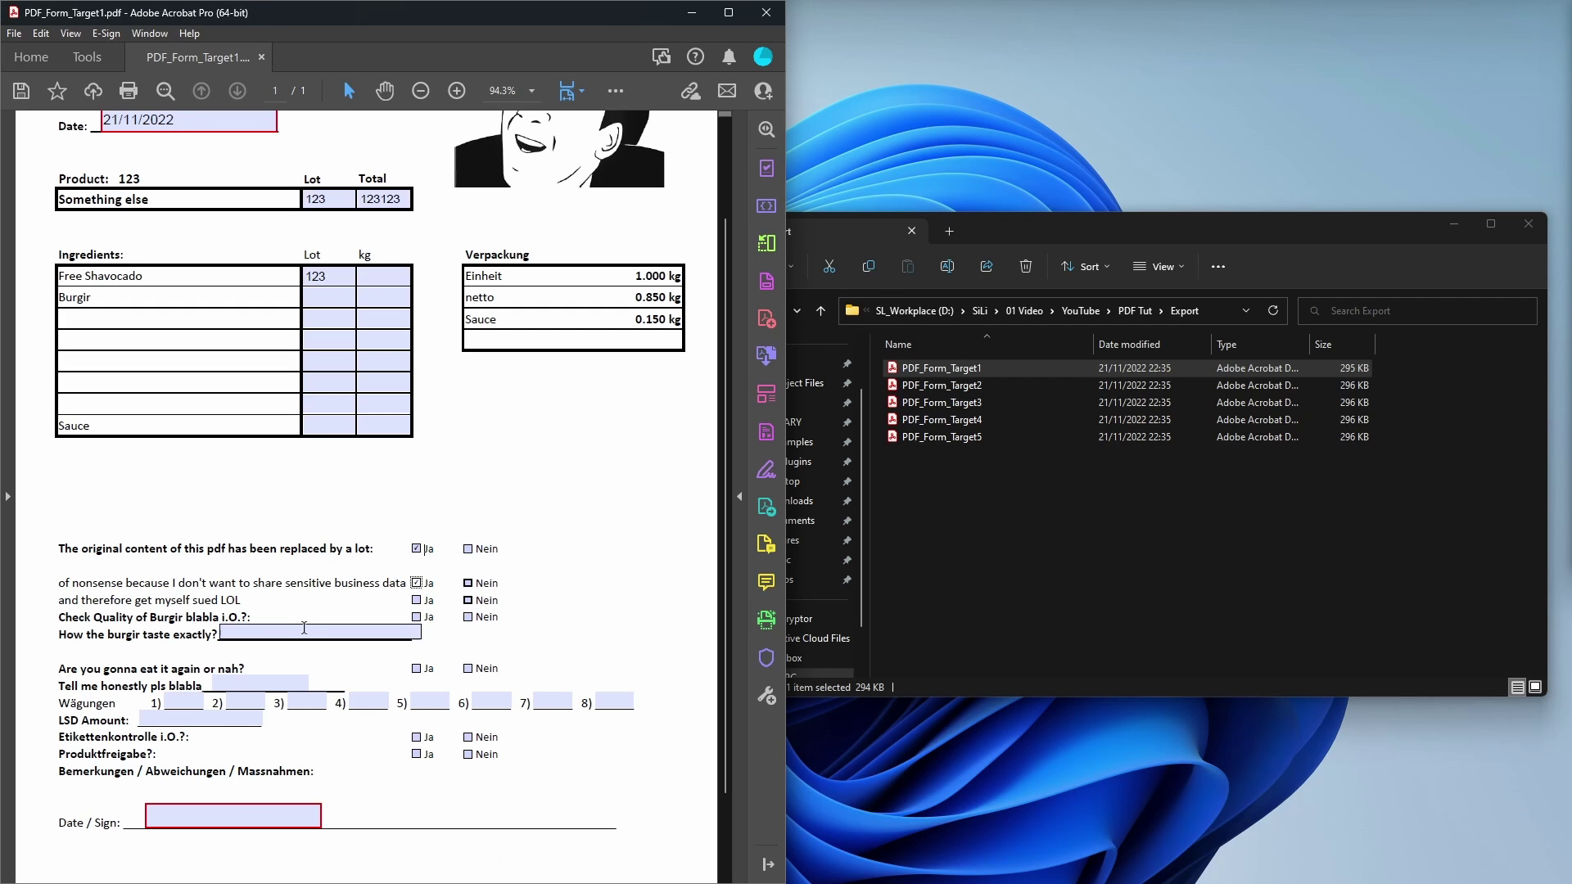
pyautogui.click(302, 633)
pyautogui.scroll(-3, 291, 643)
pyautogui.scroll(5, 329, 717)
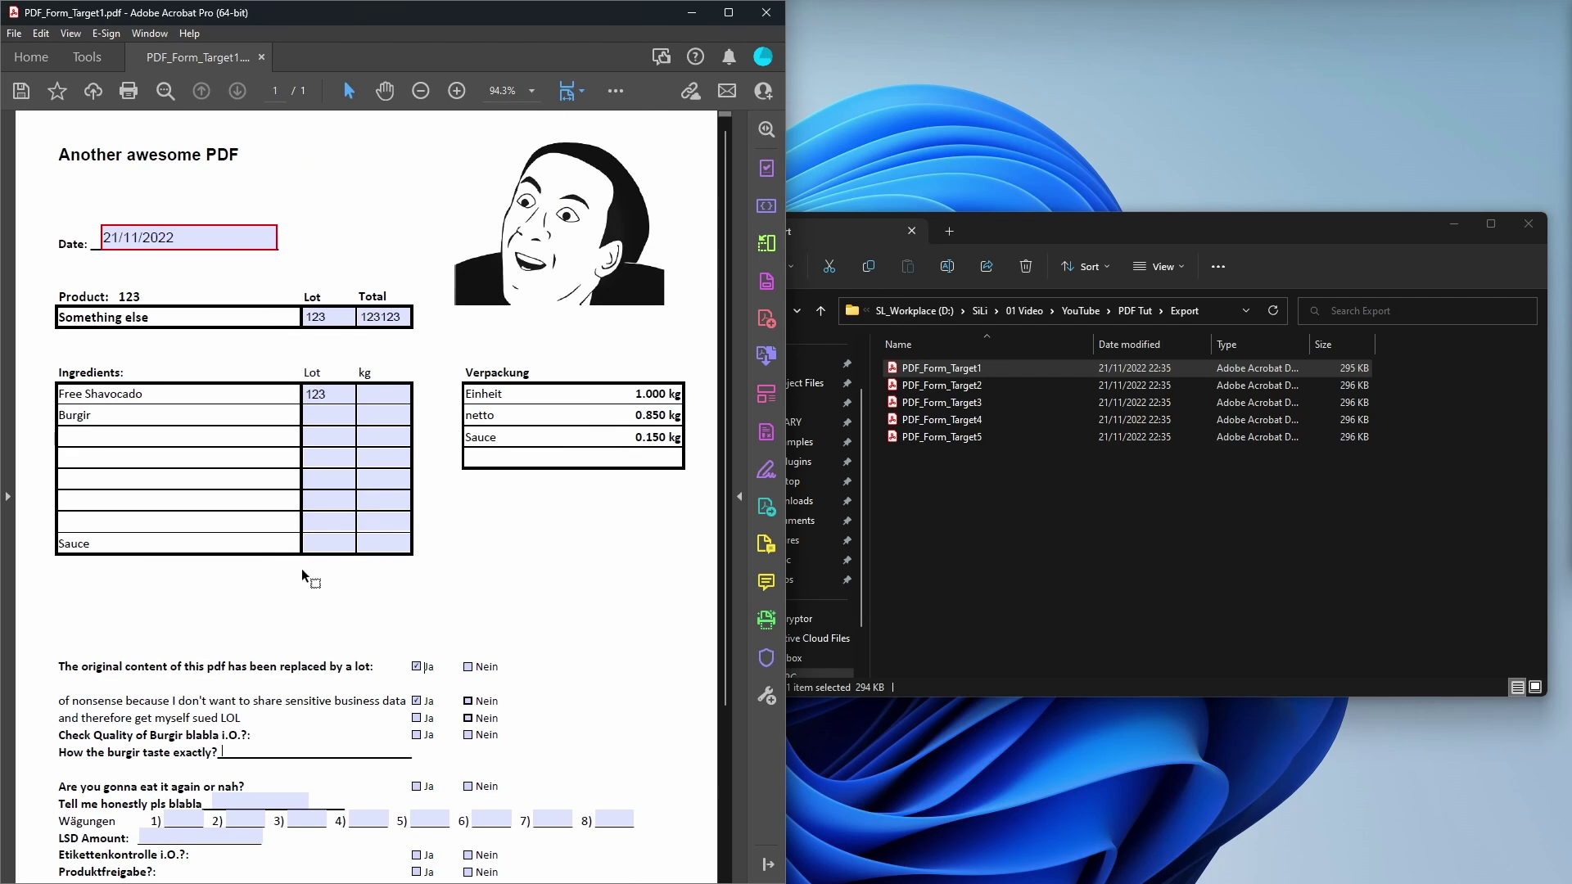
# Open the exported PDF_Form_Target5 from the Export folder for comparison.
pyautogui.click(1035, 567)
pyautogui.doubleClick(950, 439)
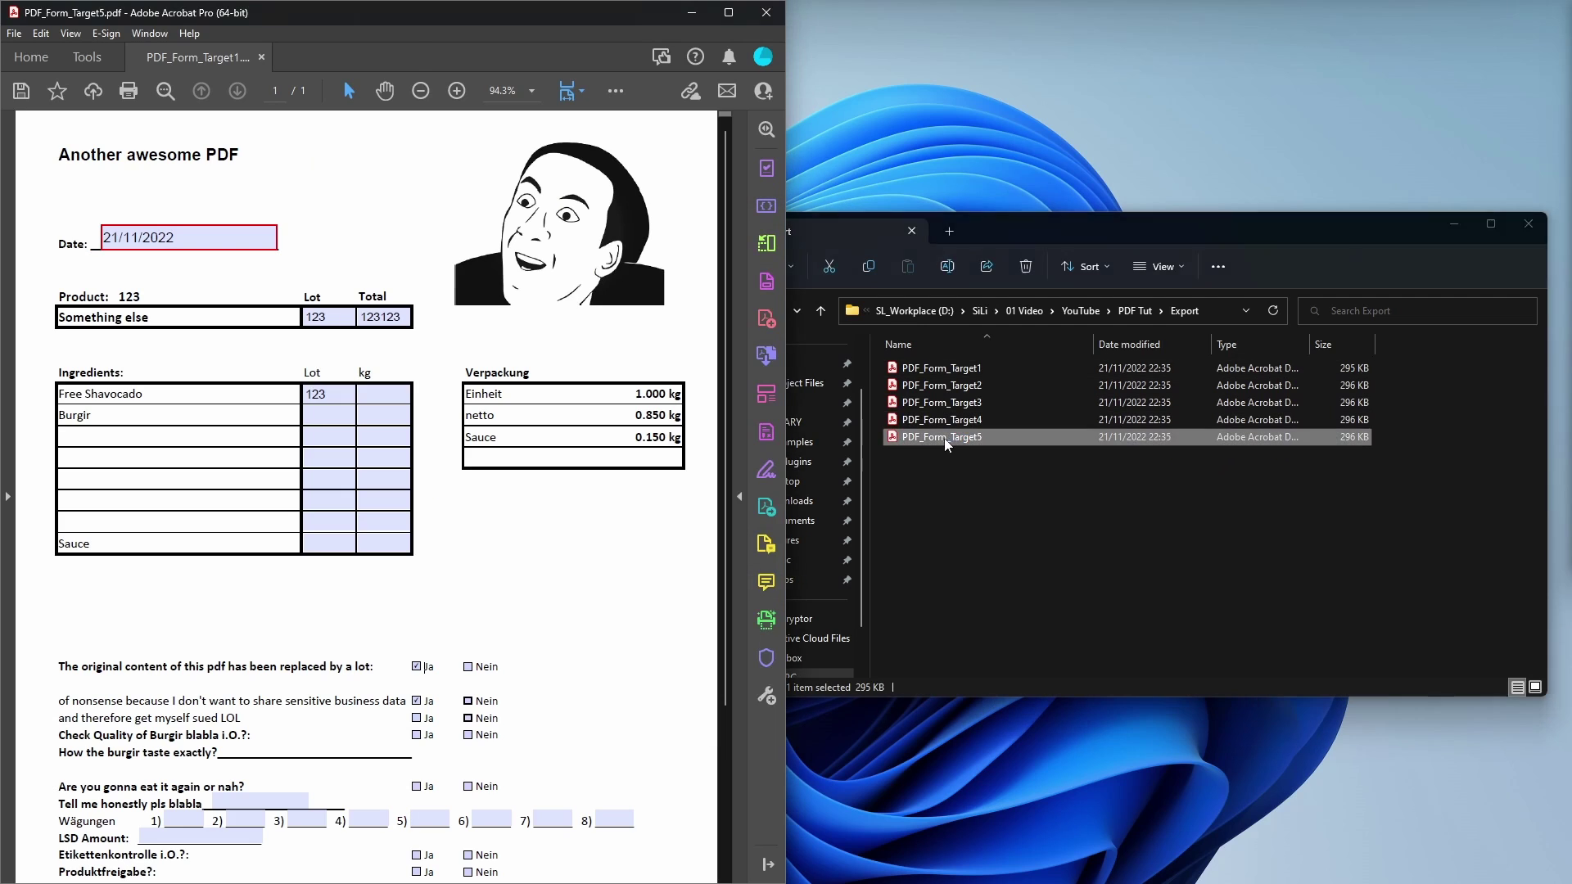
pyautogui.scroll(-5, 250, 372)
pyautogui.scroll(5, 385, 281)
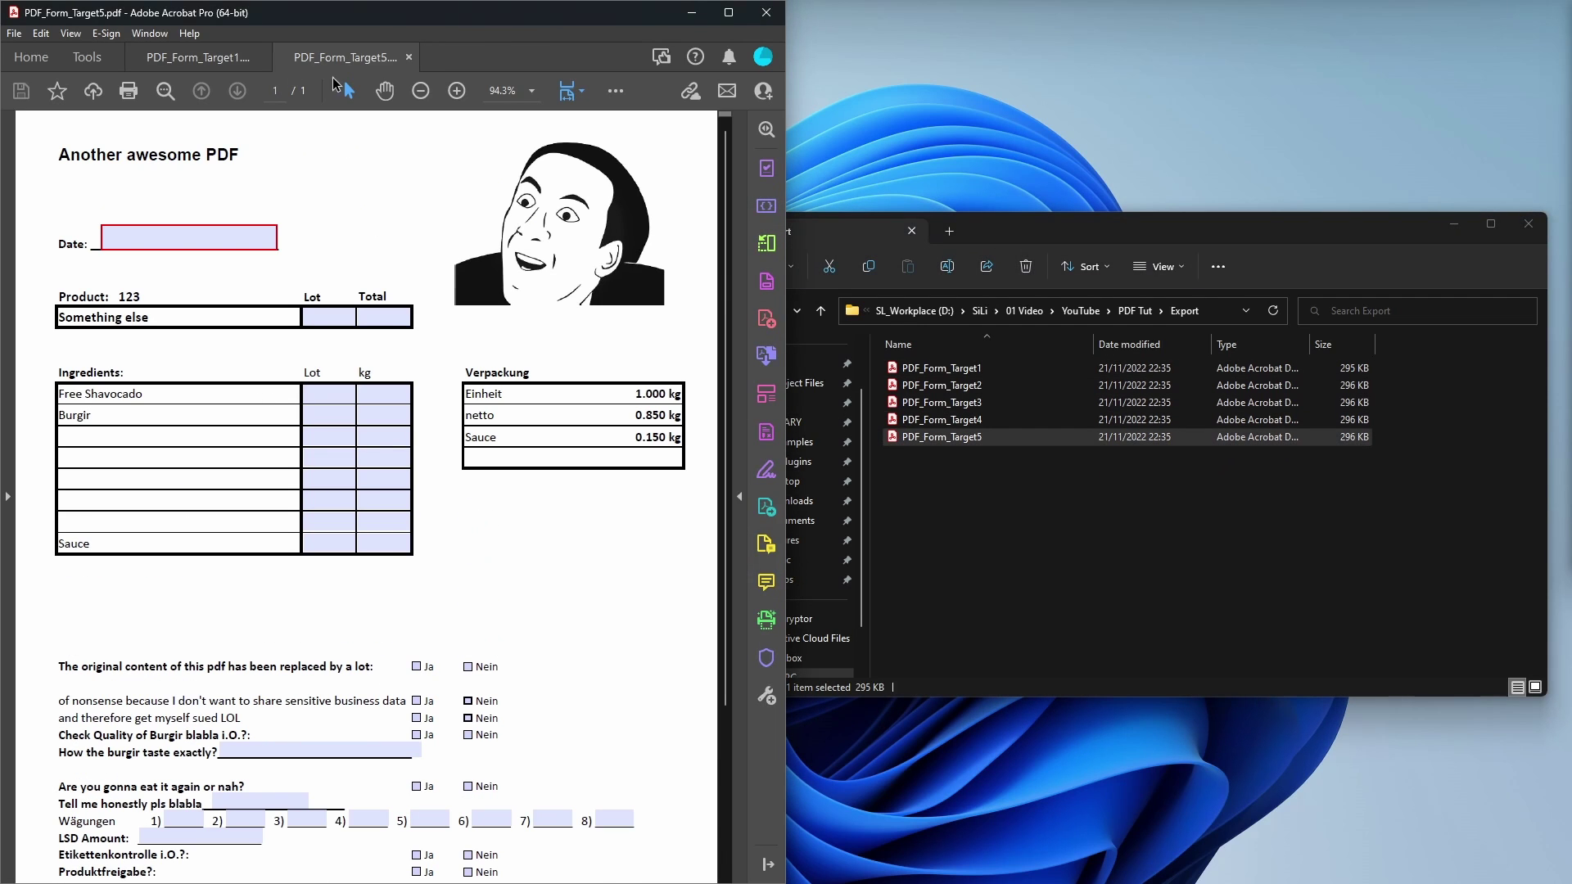
# Close both documents, discarding Target1's test entries, and quit Acrobat.
pyautogui.click(412, 62)
pyautogui.click(262, 57)
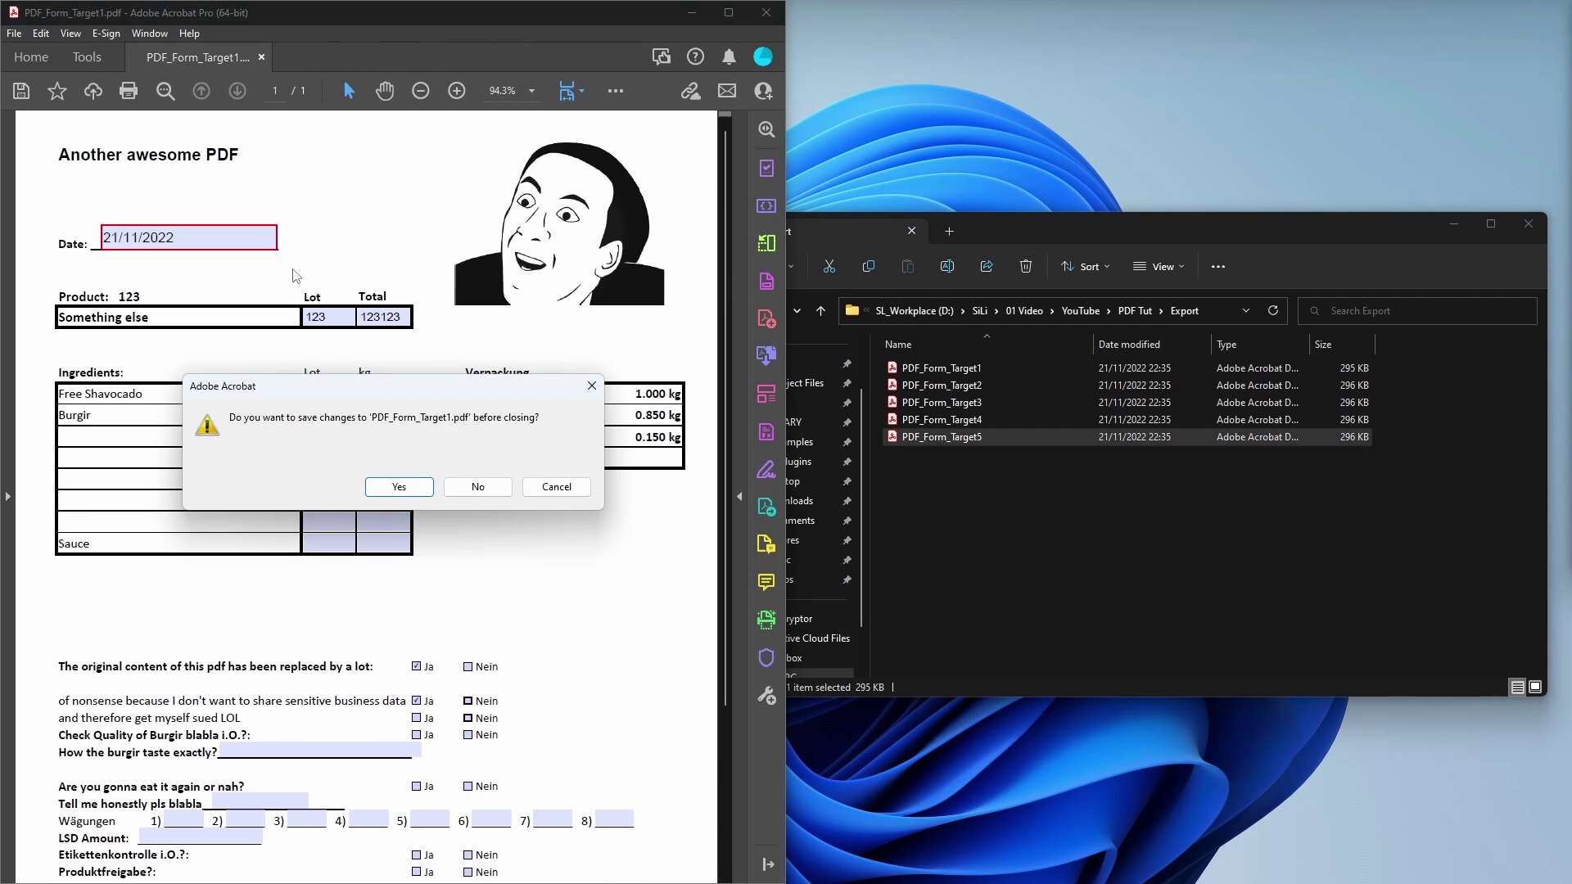
pyautogui.click(478, 487)
pyautogui.click(767, 12)
# Return File Explorer to the PDF Tut folder and select PDF_Form_Template.
pyautogui.moveTo(1034, 219); pyautogui.dragTo(661, 145)
pyautogui.click(774, 248)
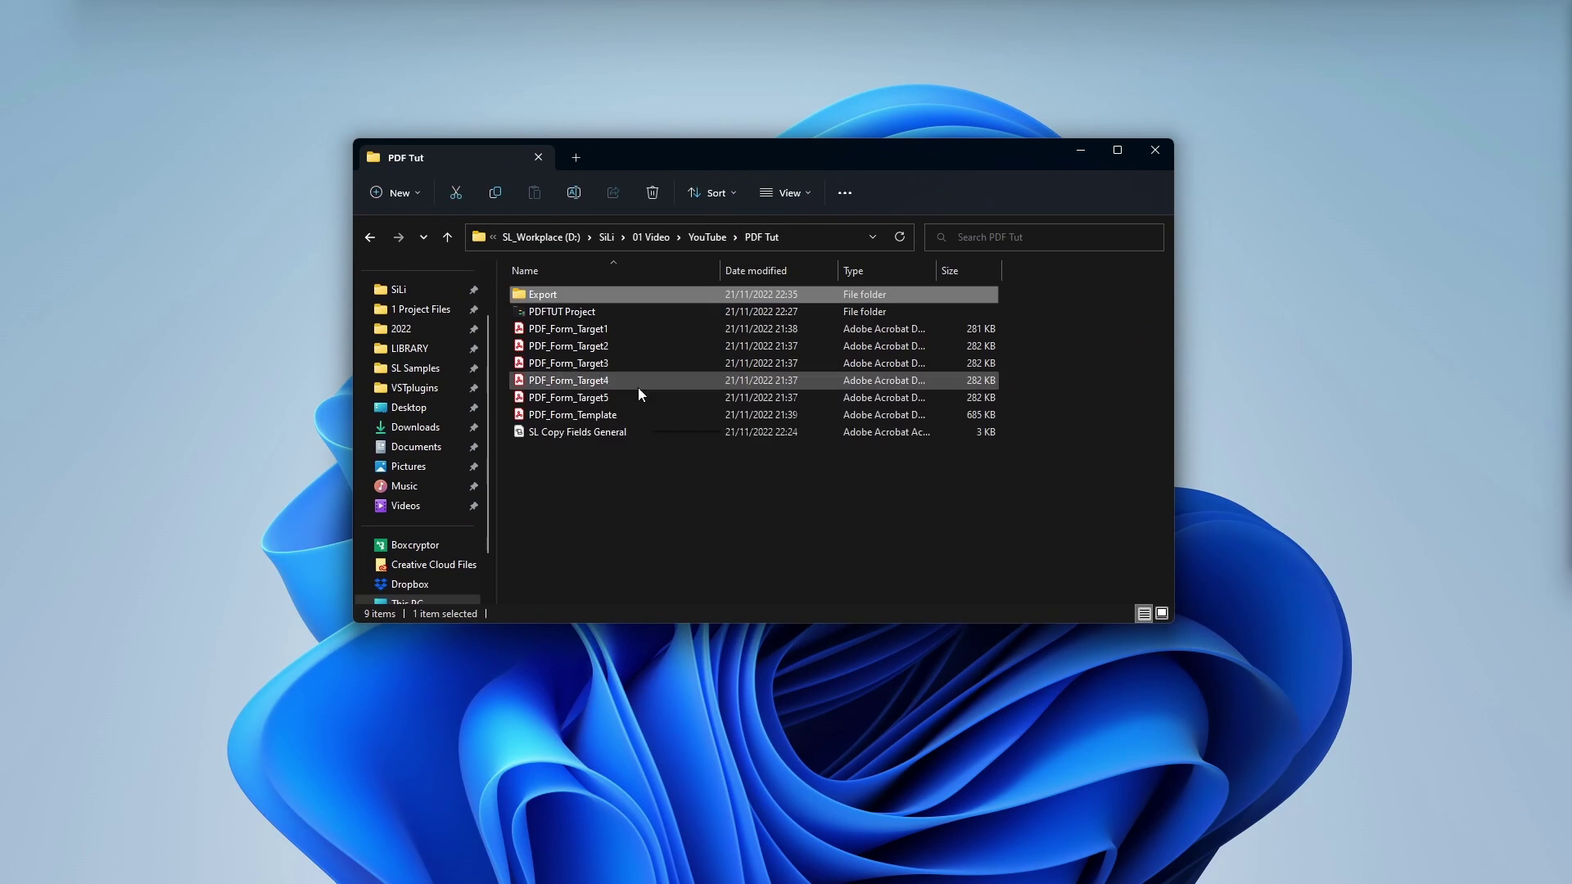
pyautogui.click(587, 416)
# Clear the selection of PDF_Form_Template.pdf in File Explorer's PDF Tut folder.
pyautogui.click(567, 475)
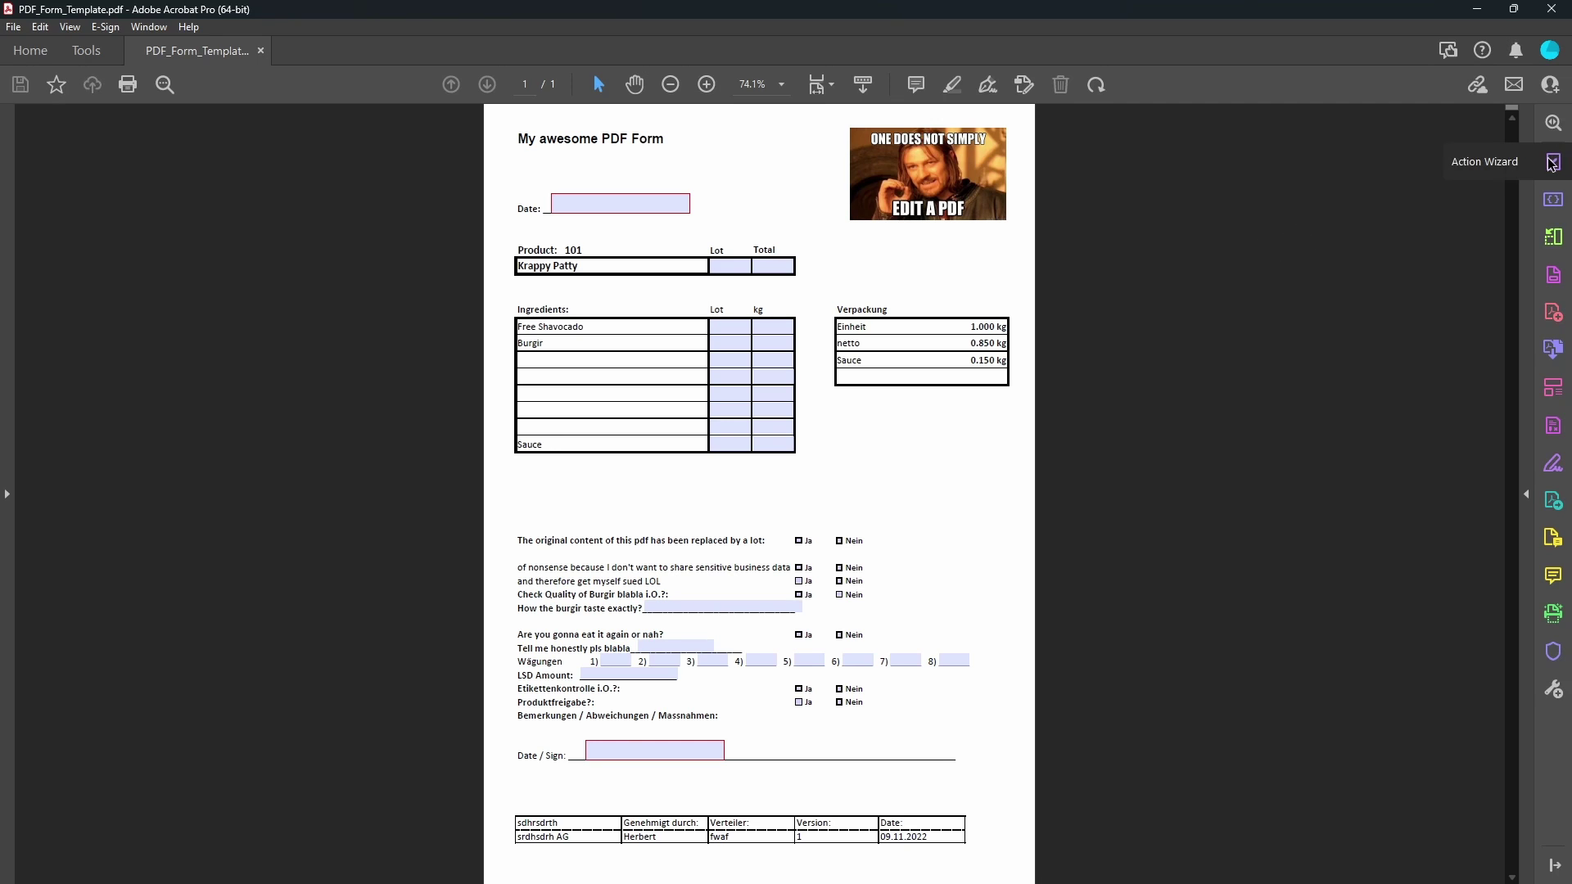
pyautogui.click(1552, 165)
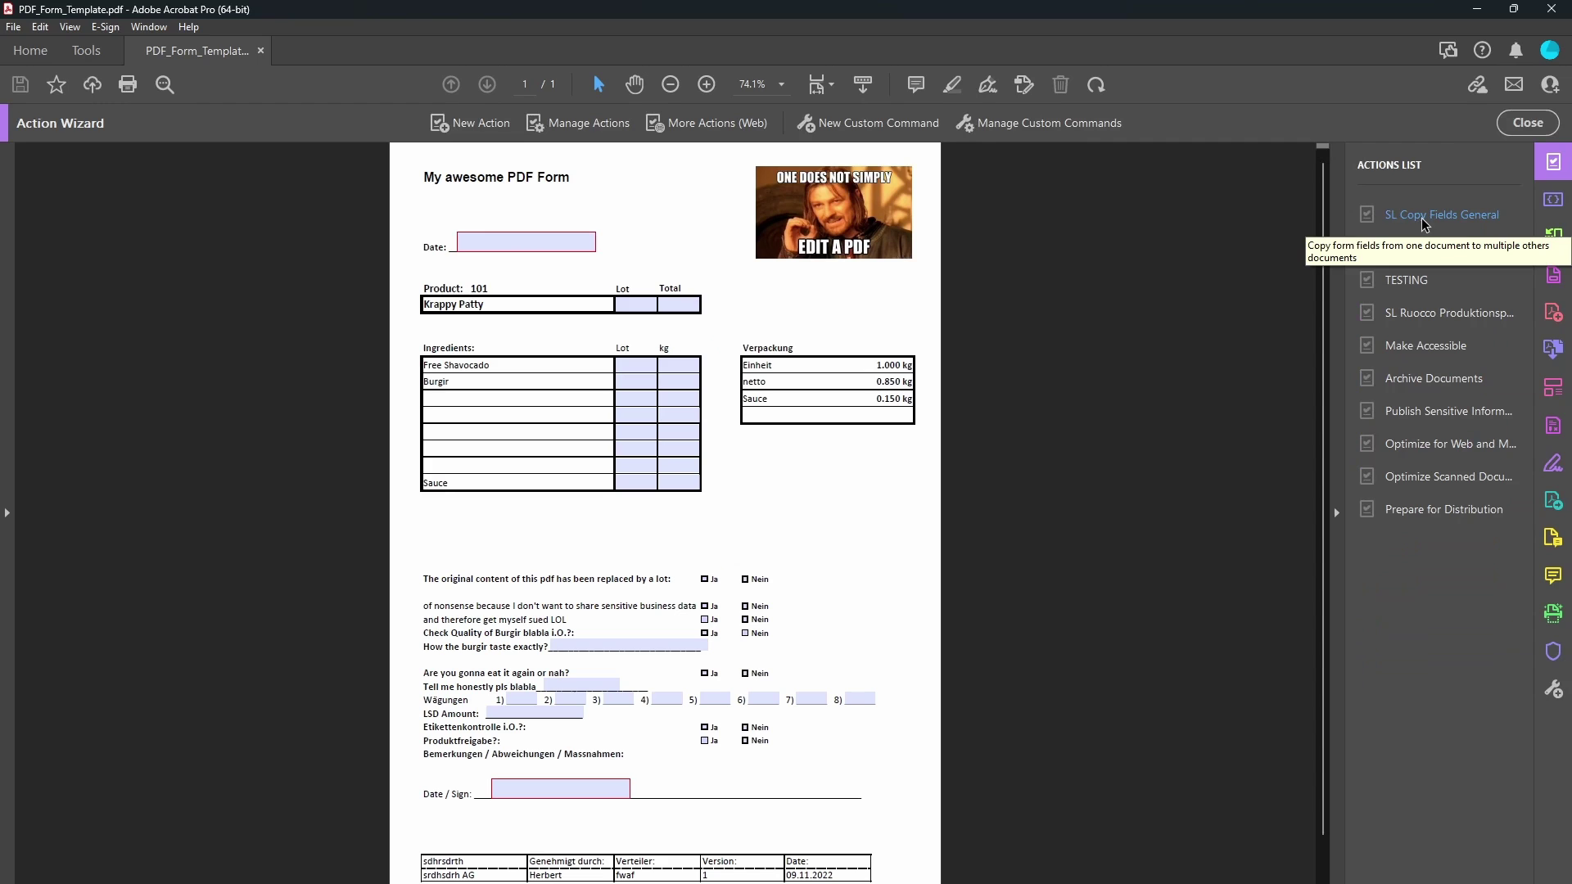
pyautogui.click(579, 123)
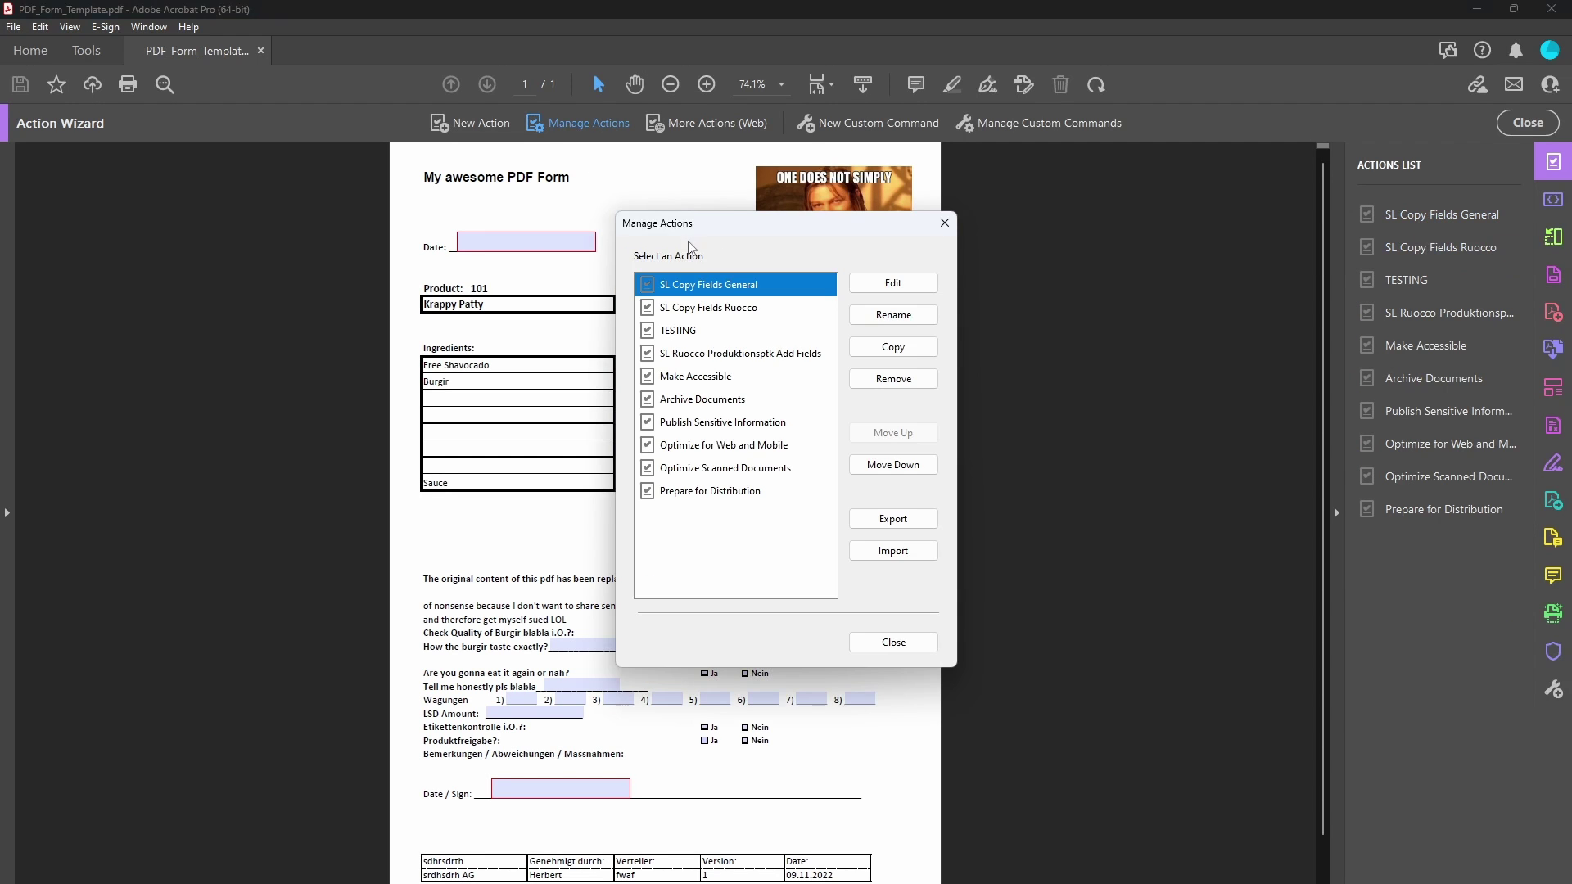
pyautogui.click(909, 300)
pyautogui.moveTo(803, 229); pyautogui.dragTo(546, 225)
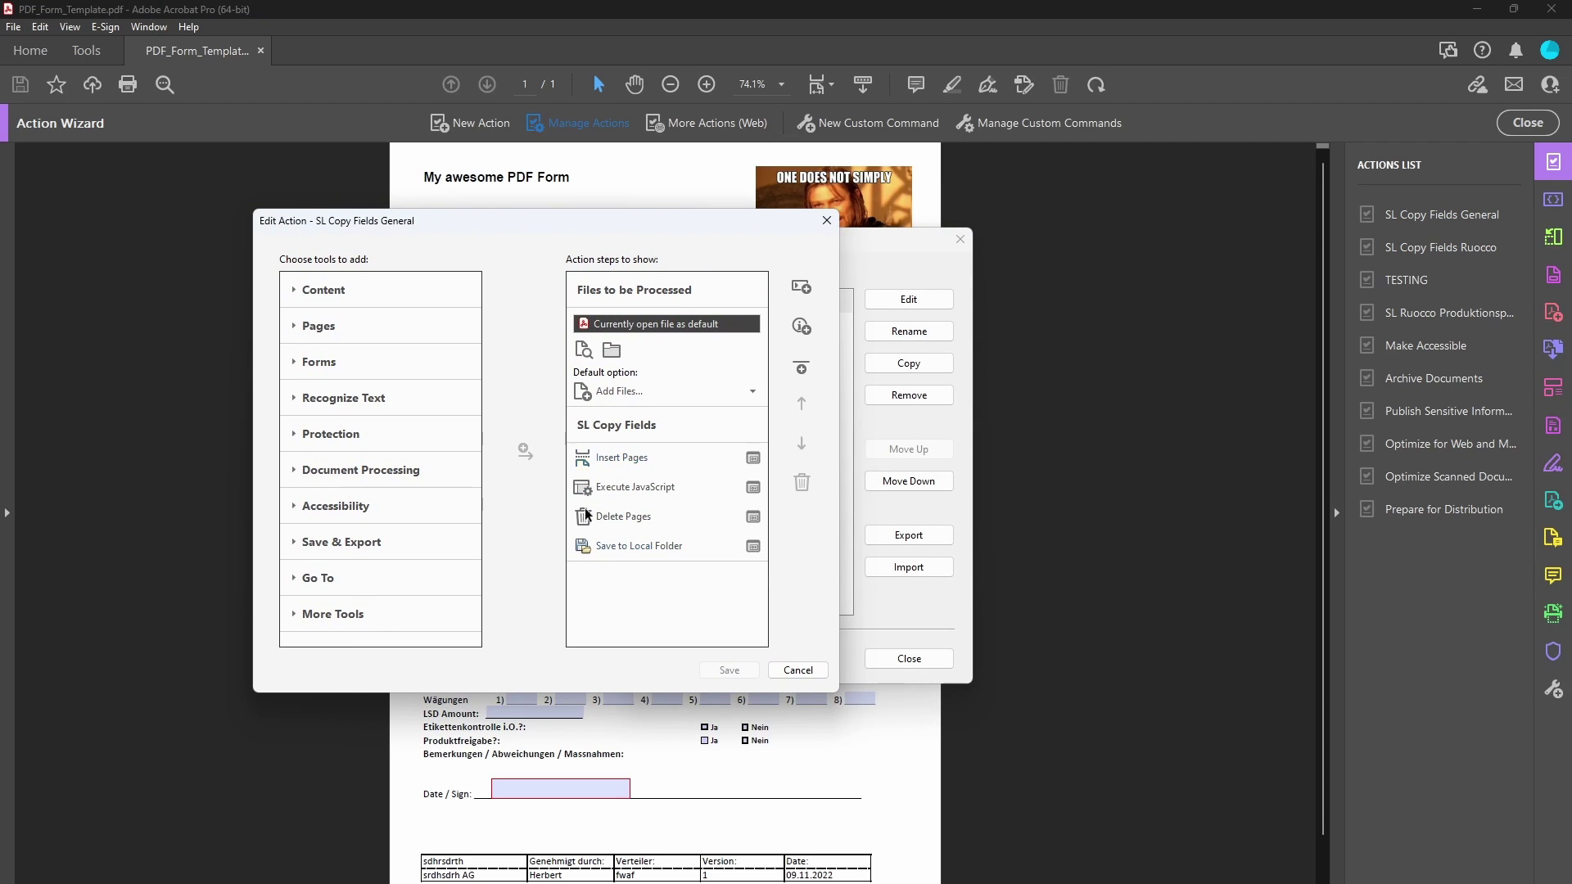
pyautogui.click(297, 545)
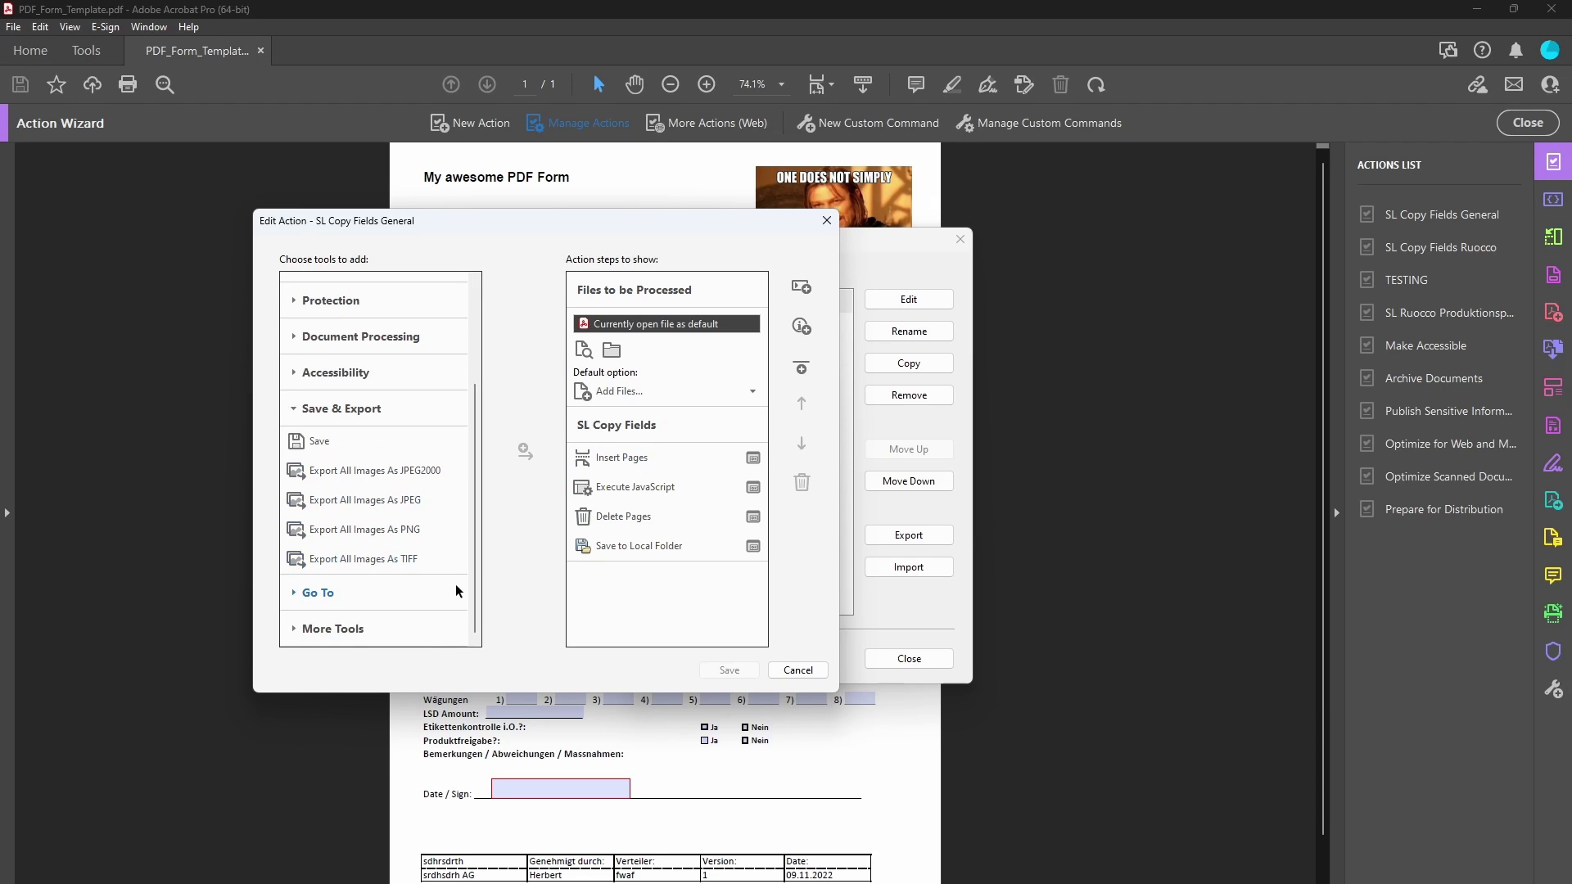
pyautogui.click(295, 408)
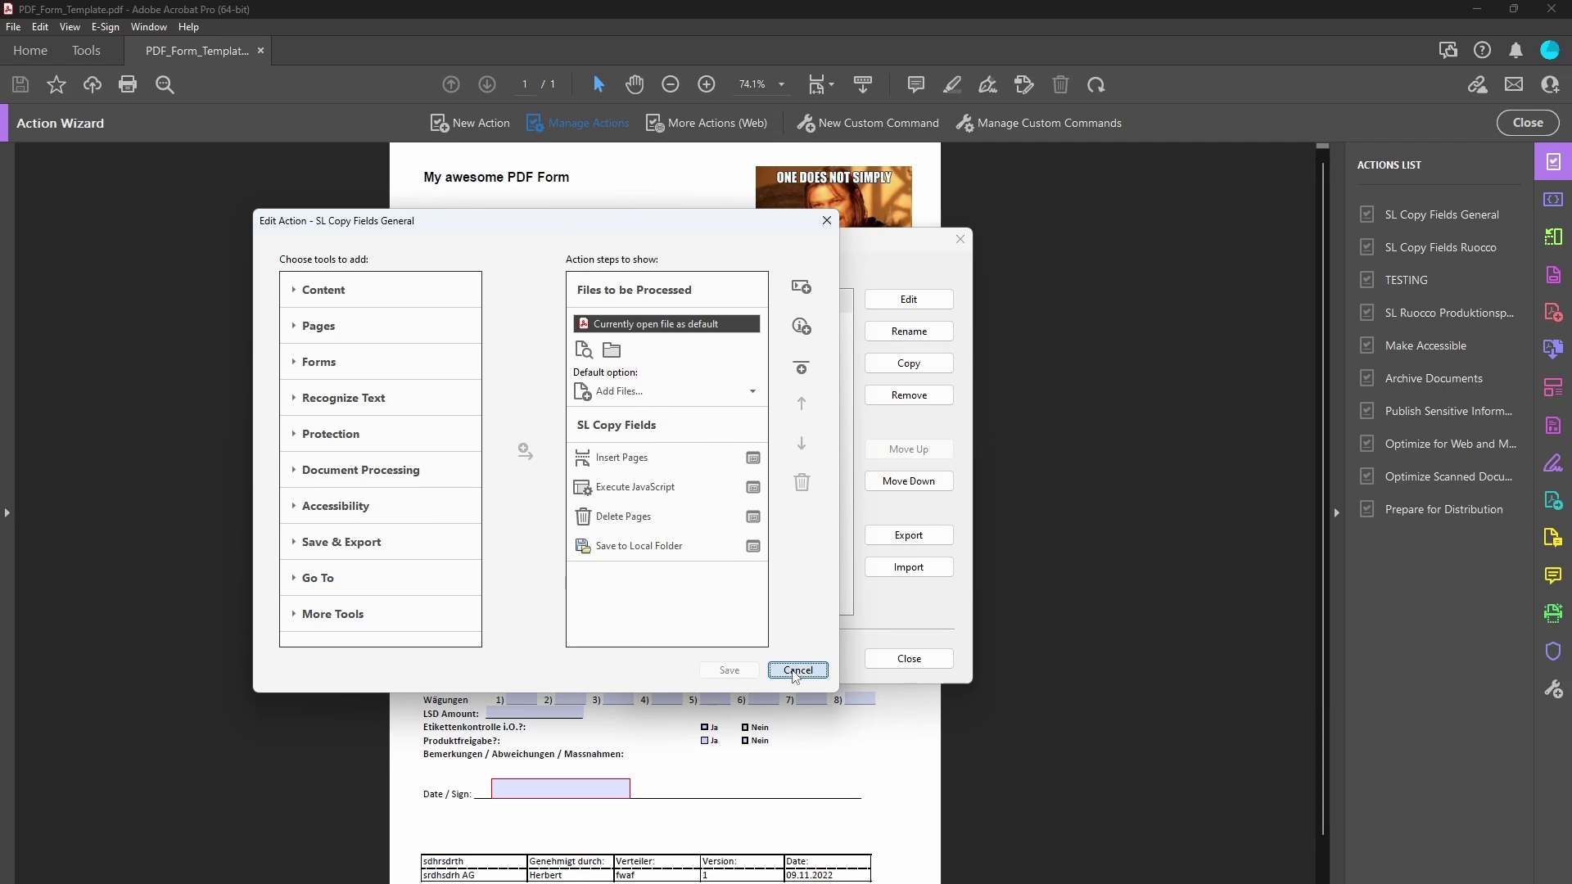
pyautogui.click(797, 670)
pyautogui.click(894, 658)
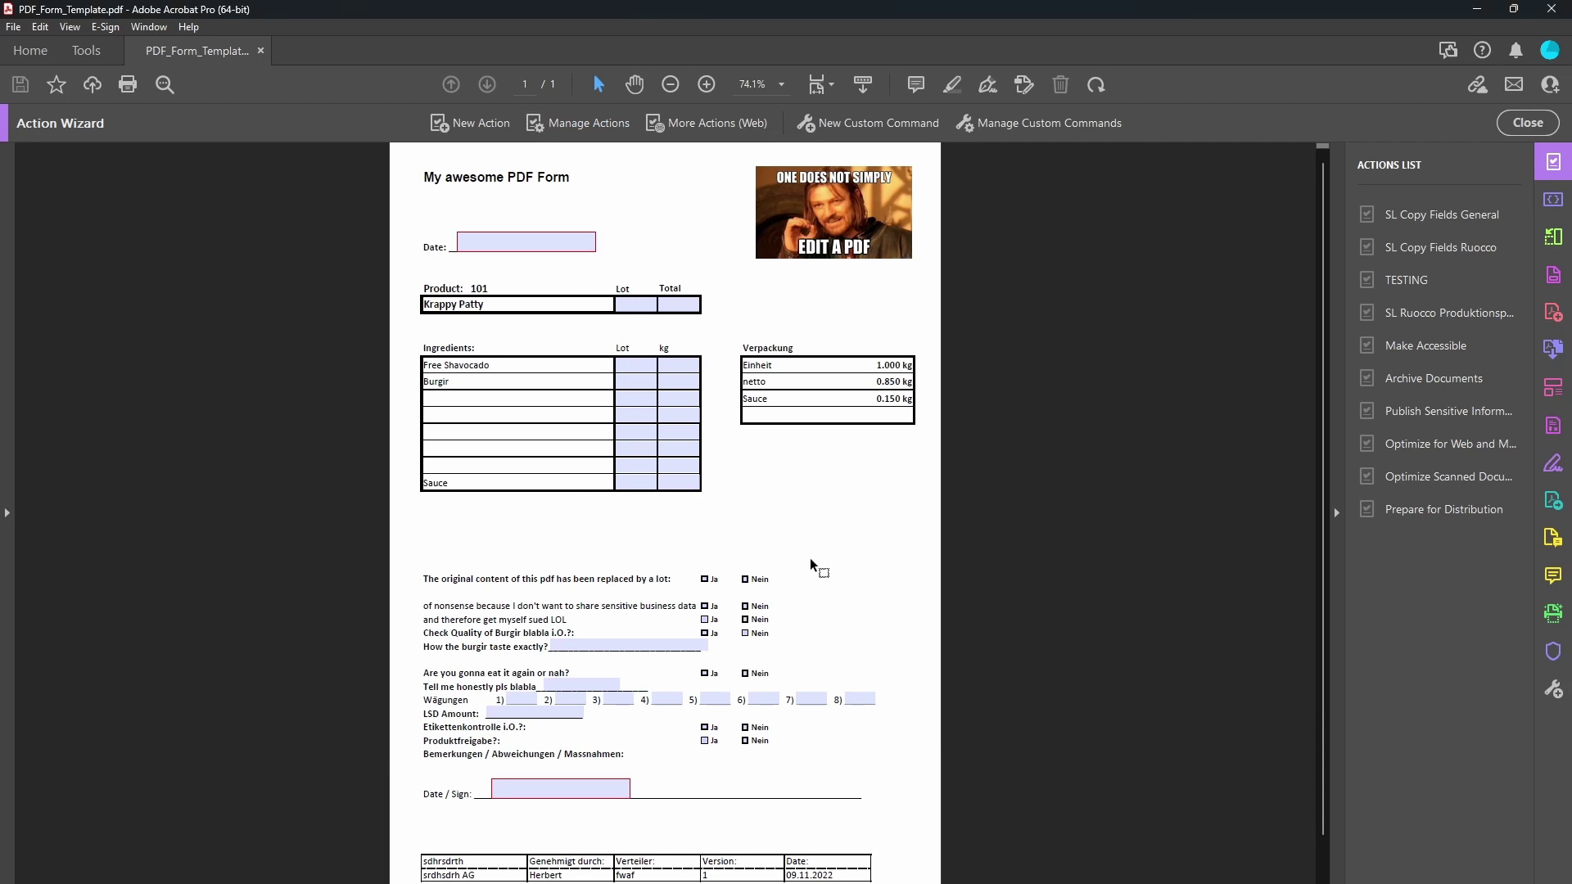